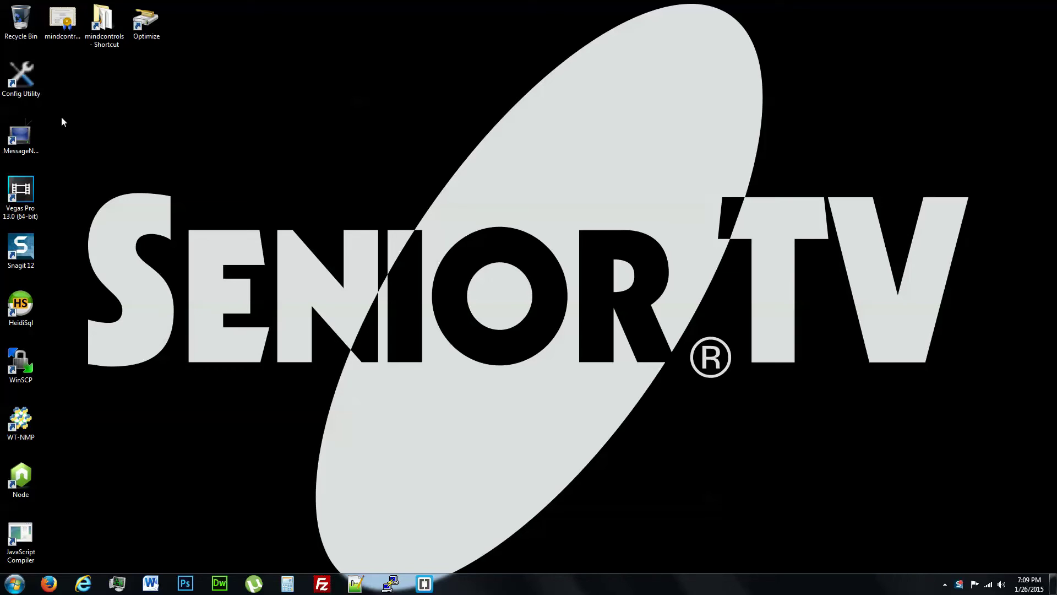
Select the MessageNOW shortcut on the Windows desktop.
left_click(19, 138)
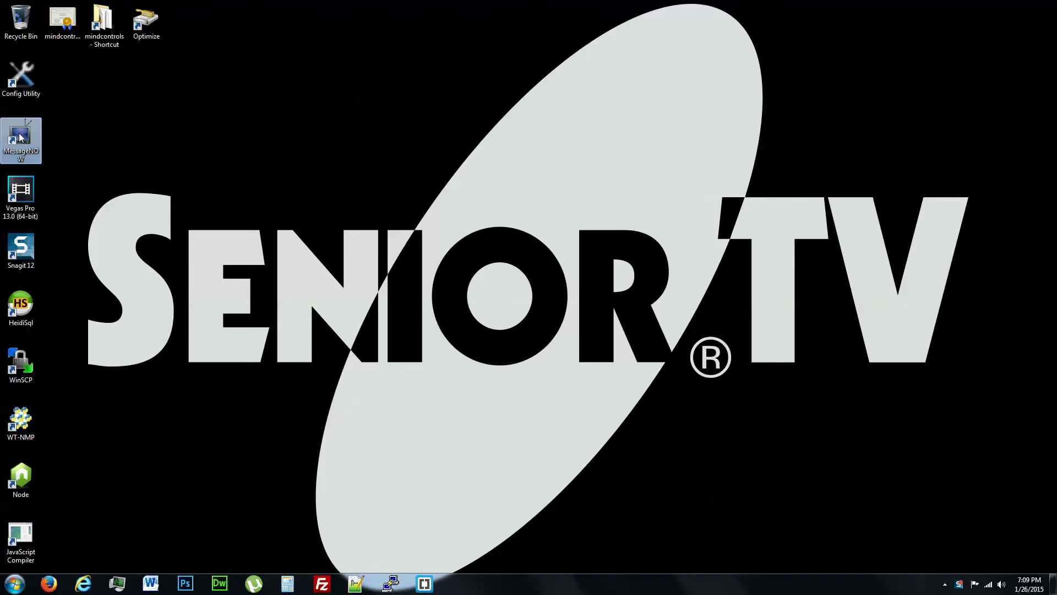
Launch MessageNOW, collapse the emergency command group, and widen the Animation Manager panel.
double_click(19, 137)
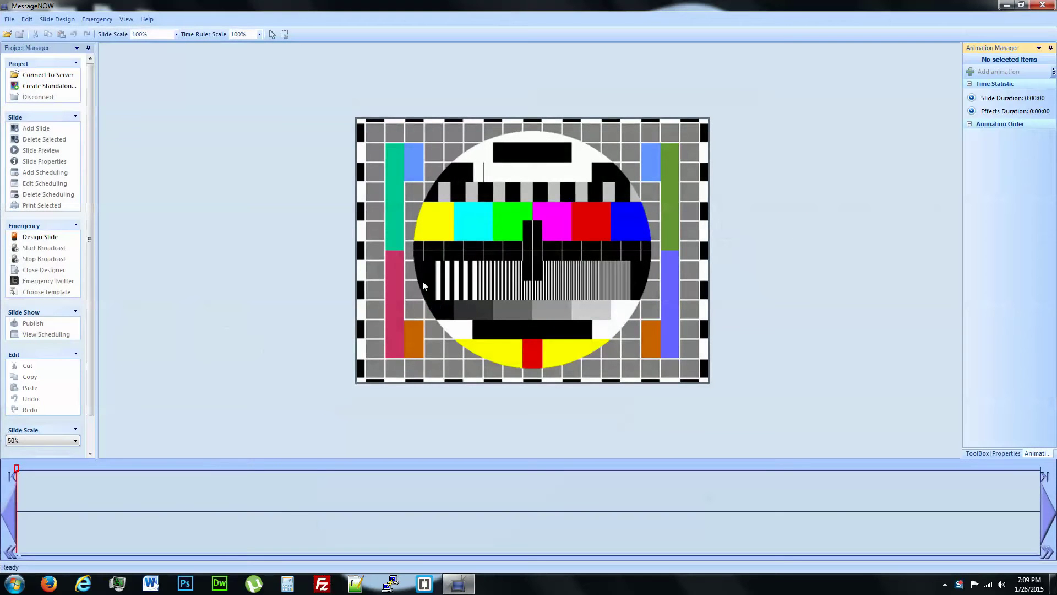
left_click(75, 225)
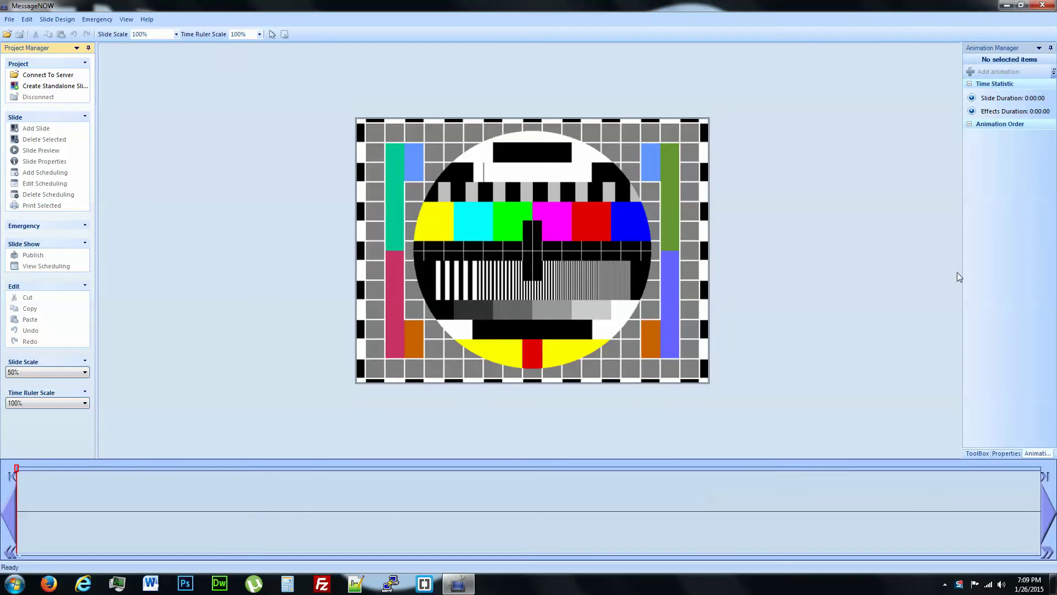
left_click_drag(959, 277, 798, 283)
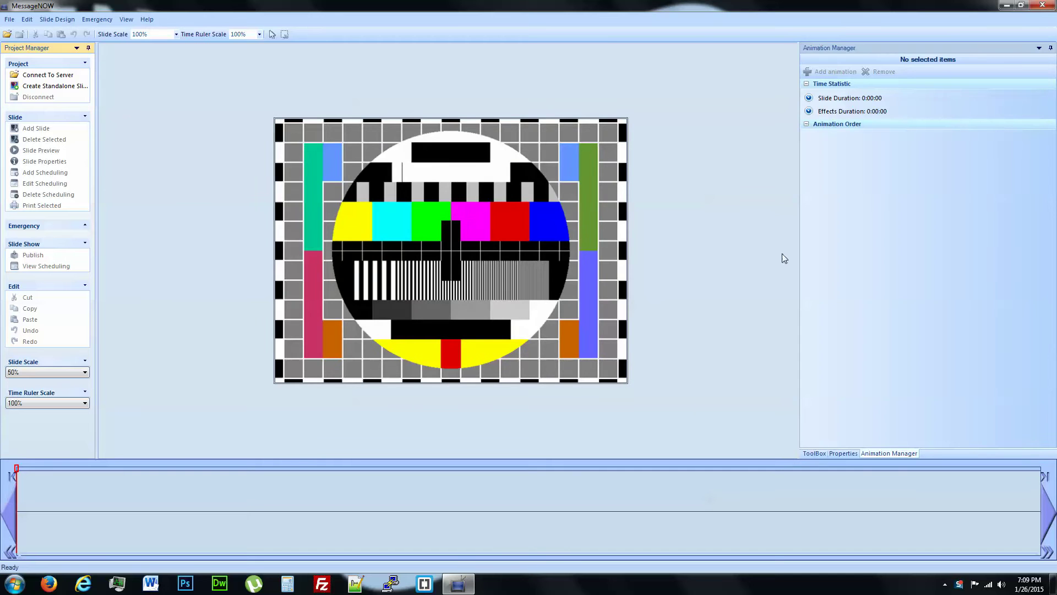
Connect to the server's main slide show and add a new slide named 'Training'.
left_click(53, 76)
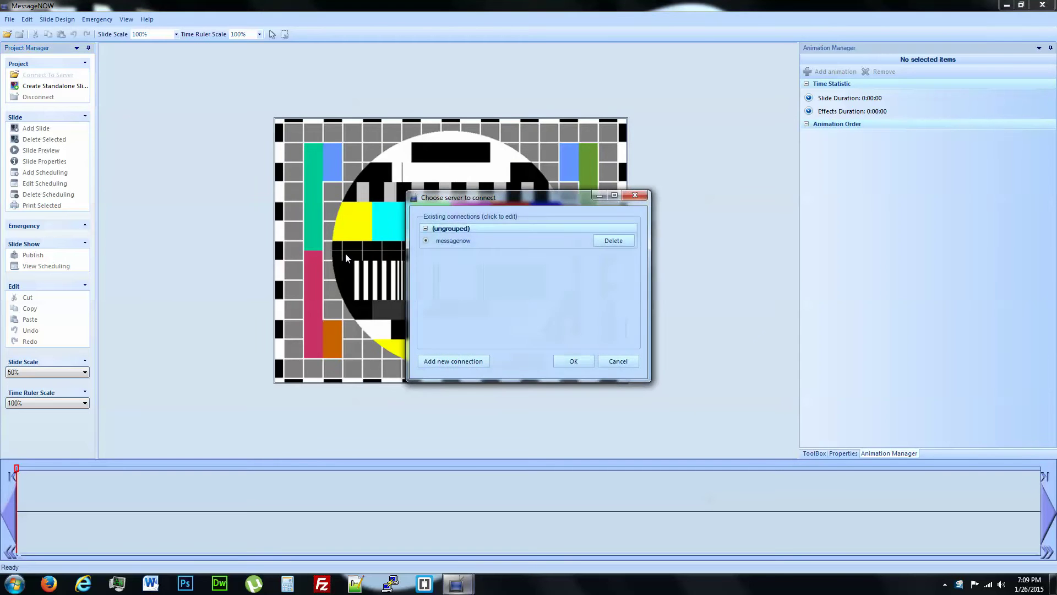
left_click(572, 365)
left_click(614, 410)
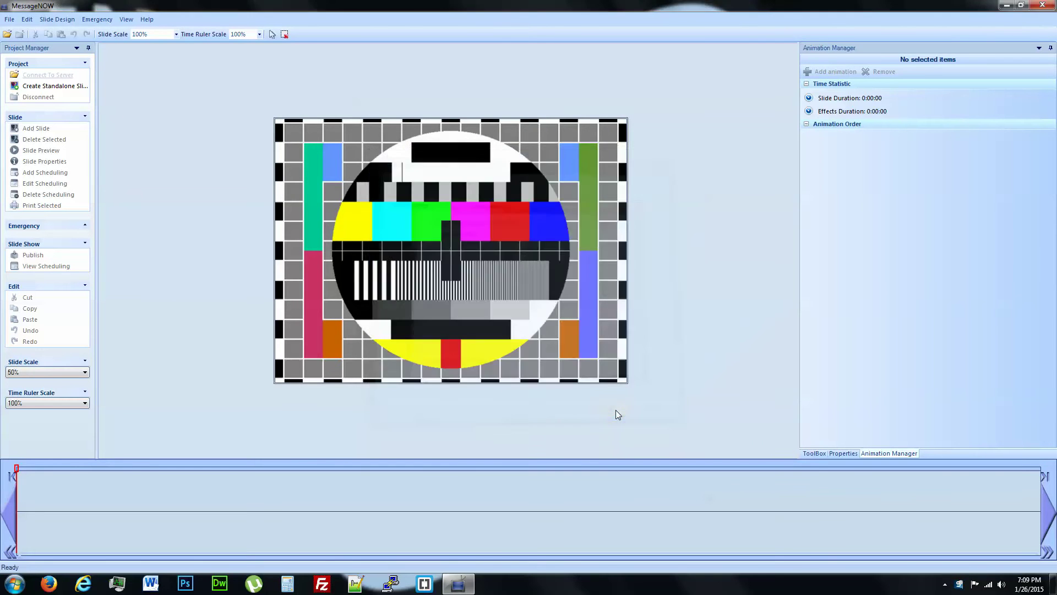
left_click(45, 130)
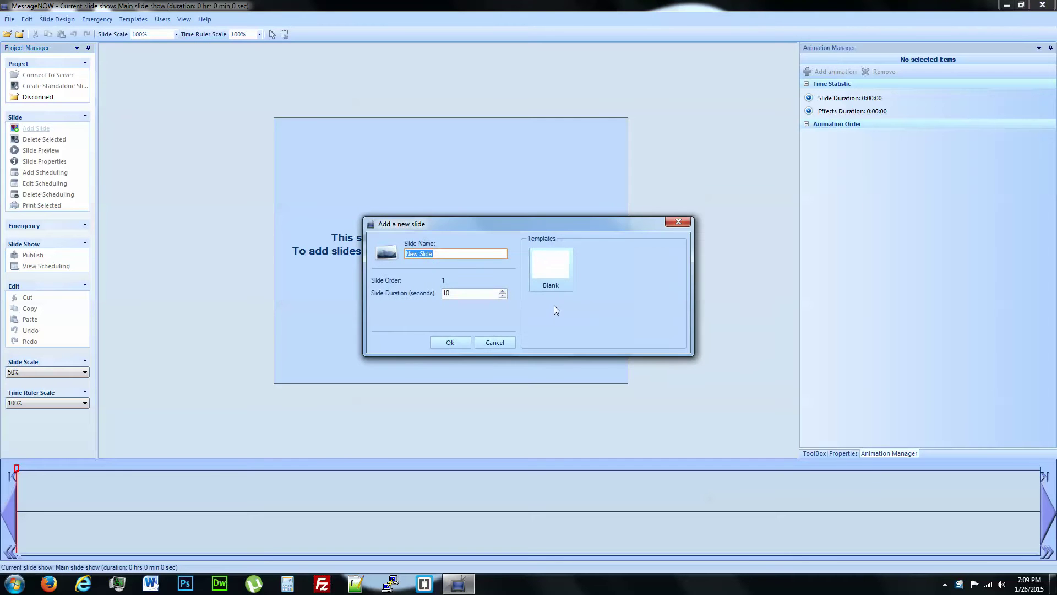
type("Training")
Create the blank Training slide and collapse the Custom, Multimedia, Outline Text and Widgets groups.
left_click(451, 343)
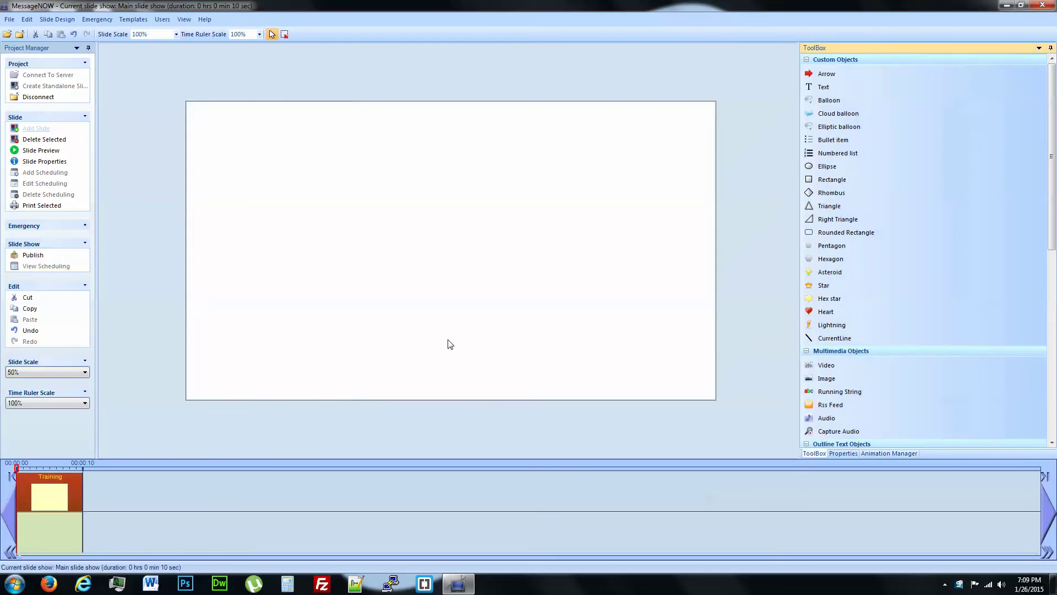
left_click(807, 59)
left_click(808, 71)
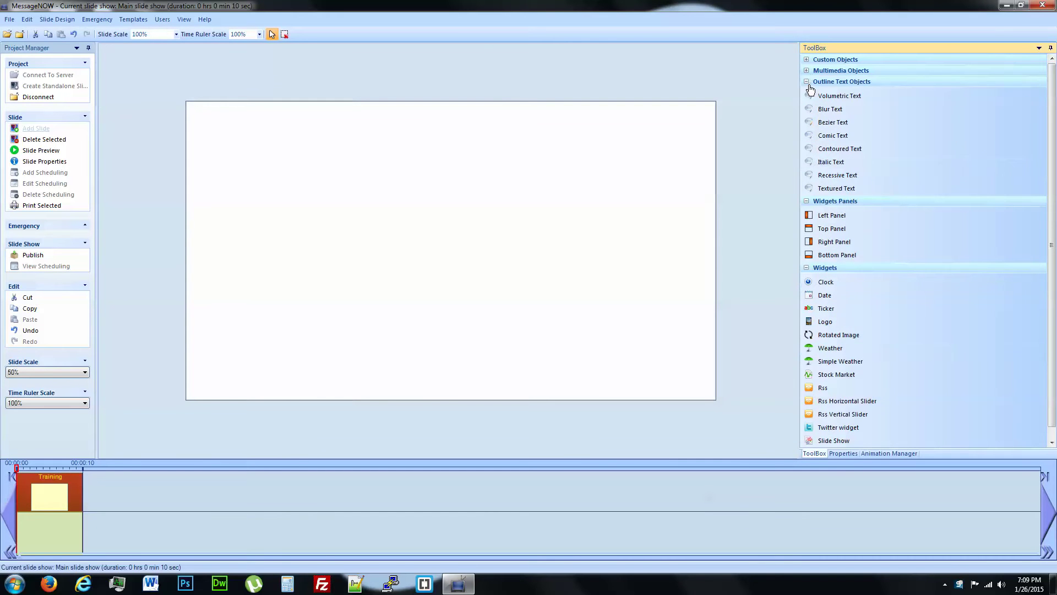
left_click(808, 81)
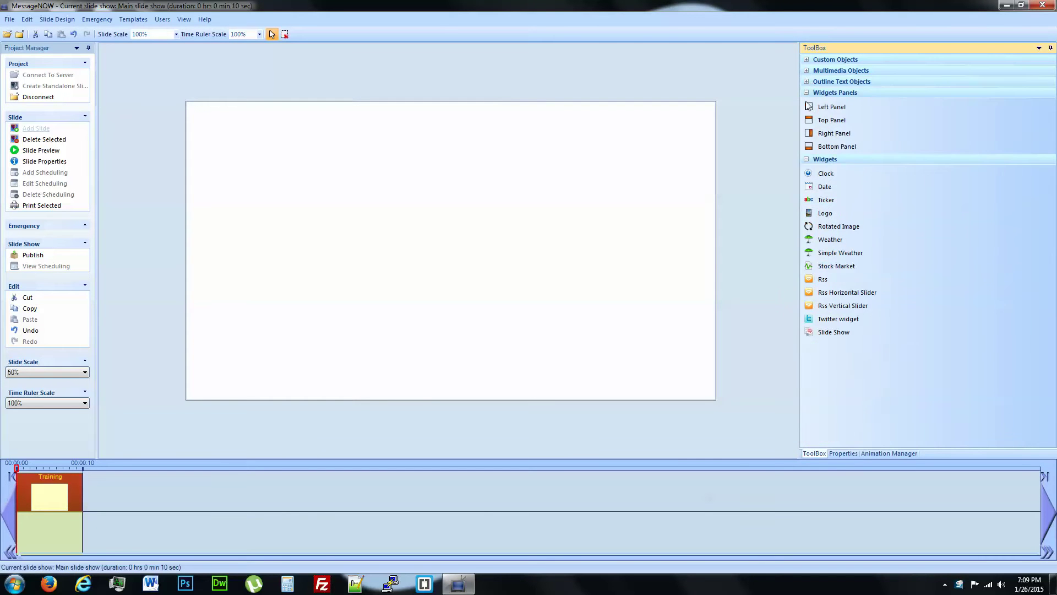
left_click(807, 160)
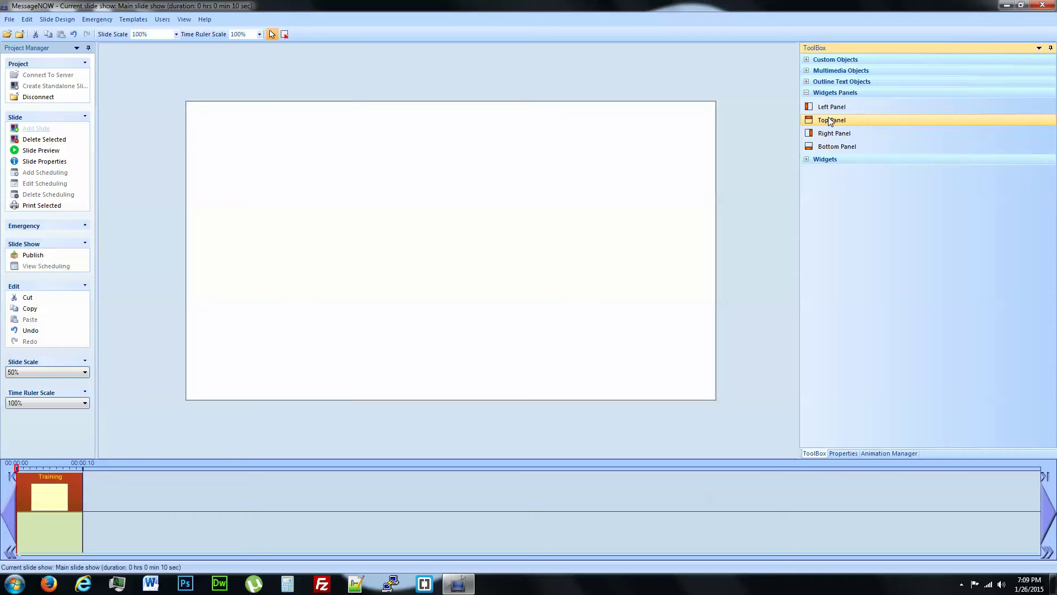
left_click(807, 159)
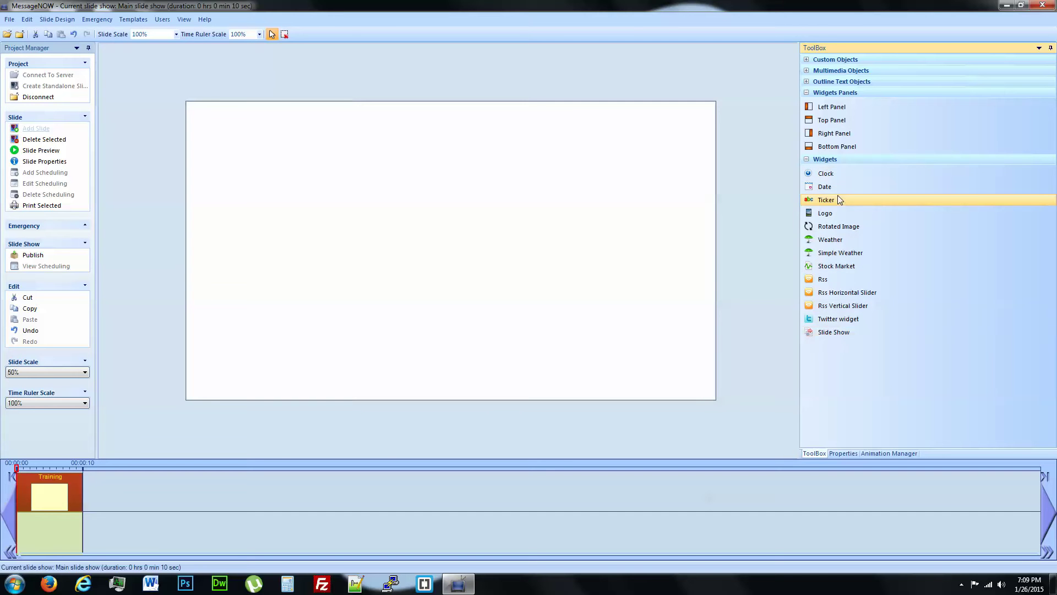
left_click(808, 160)
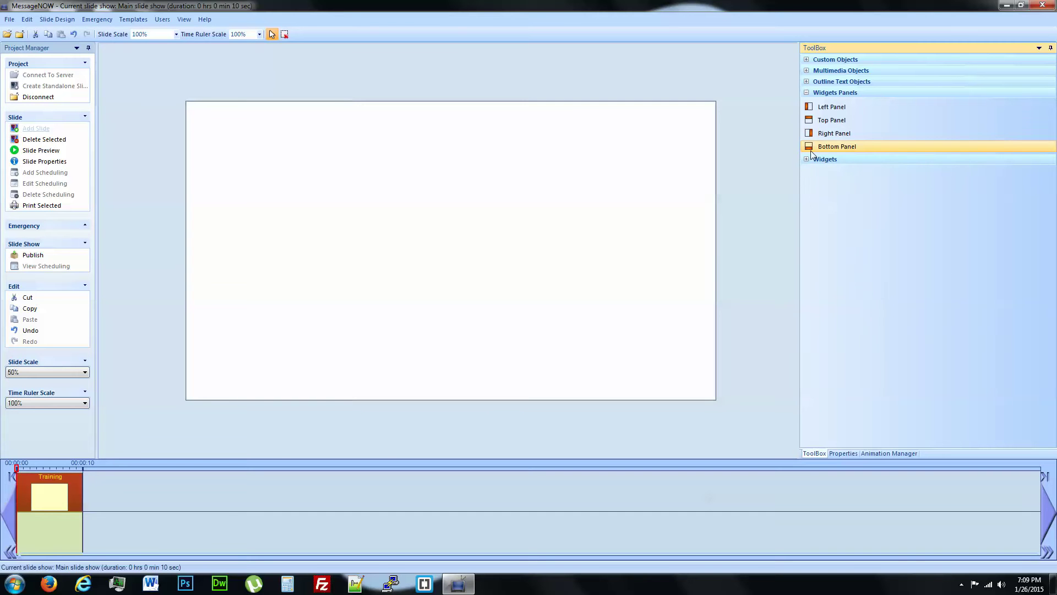
Place a taller Top Panel across the Training slide and fill it with SlateGray.
left_click_drag(827, 120, 400, 170)
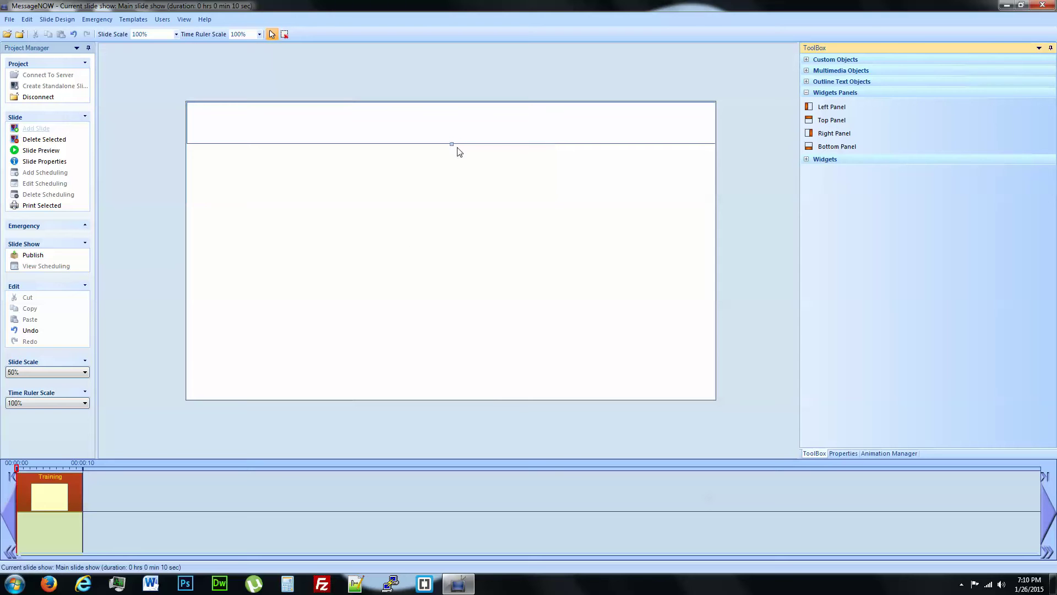
left_click_drag(451, 144, 453, 184)
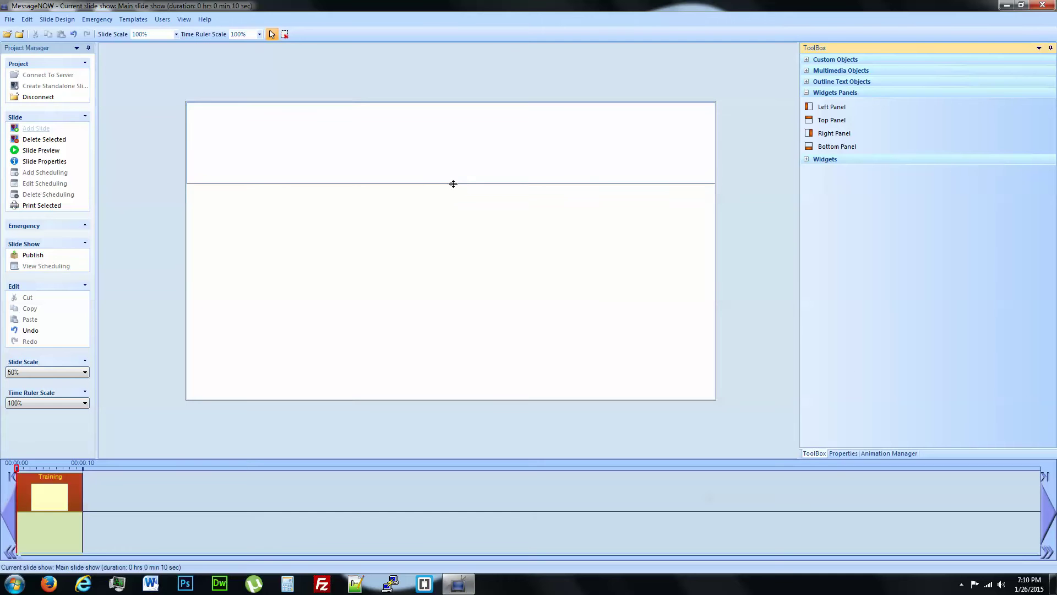
left_click(429, 131)
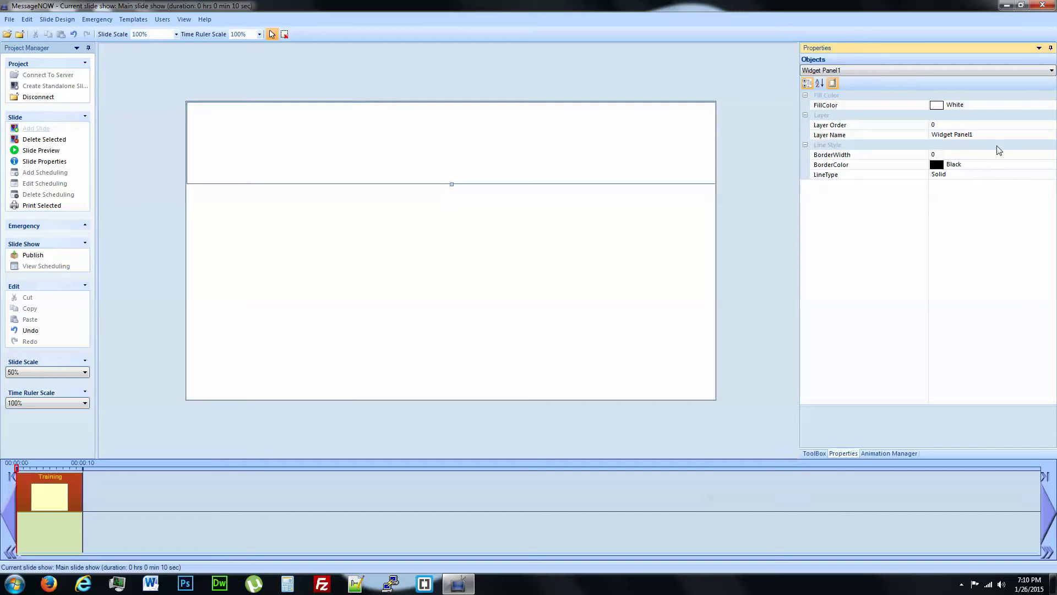
left_click(1052, 106)
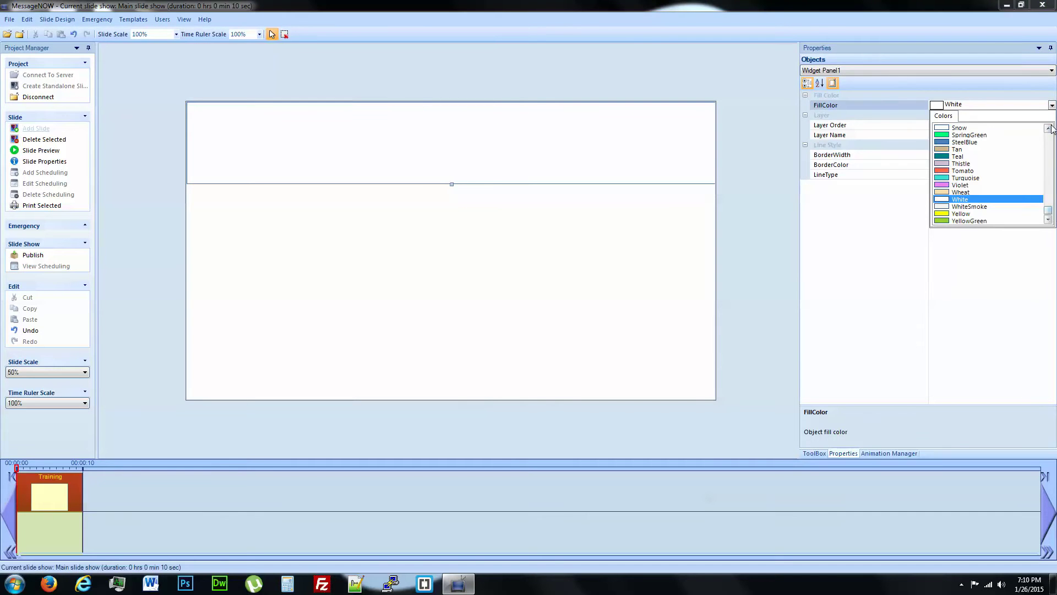
scroll(1051, 130, "up", 3)
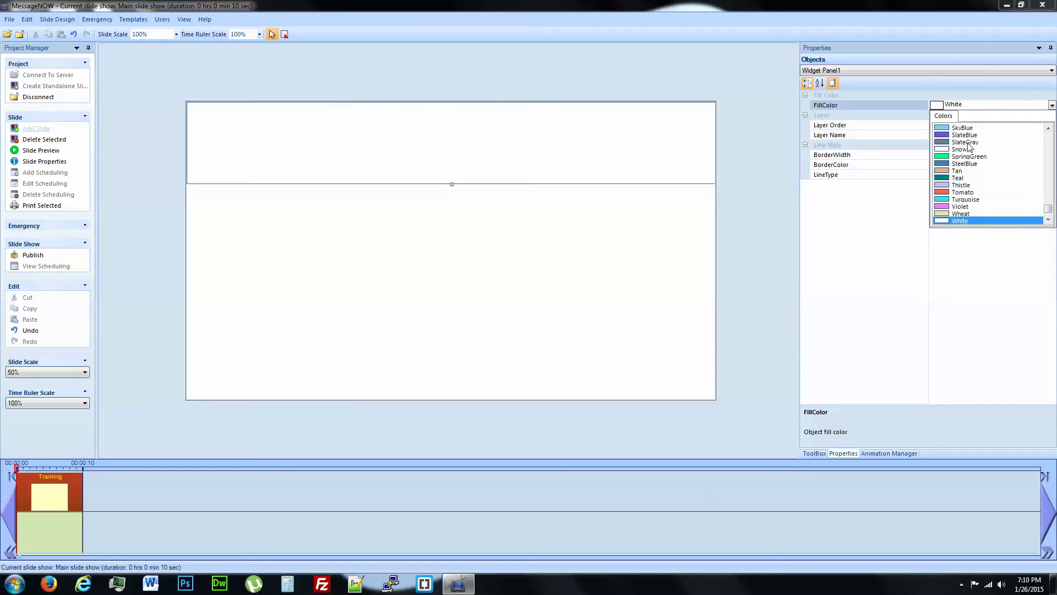
left_click(968, 143)
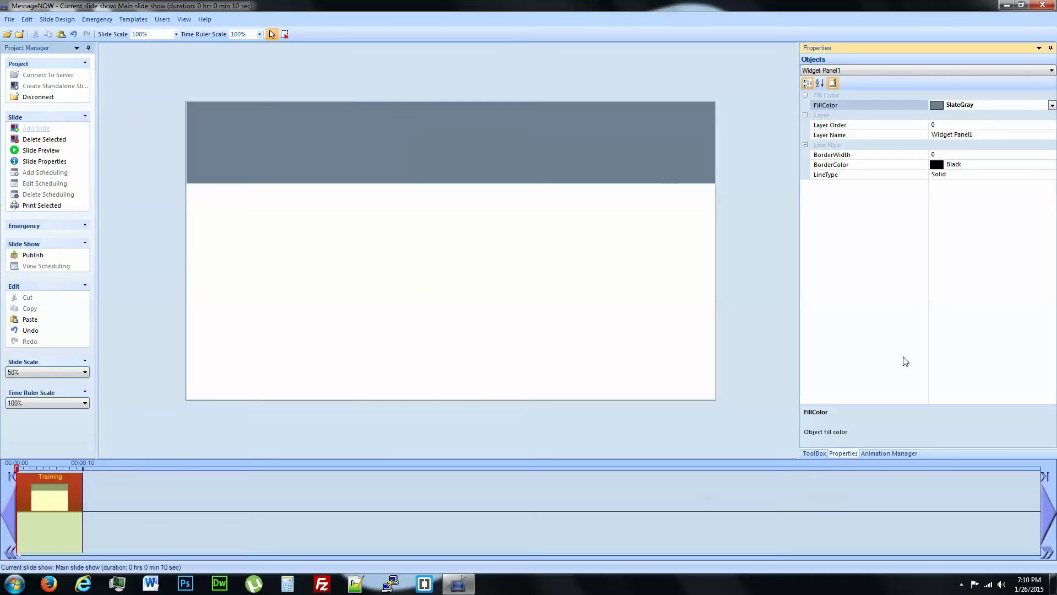
Place a Clock widget in the grey header with a Date widget below it.
left_click(815, 455)
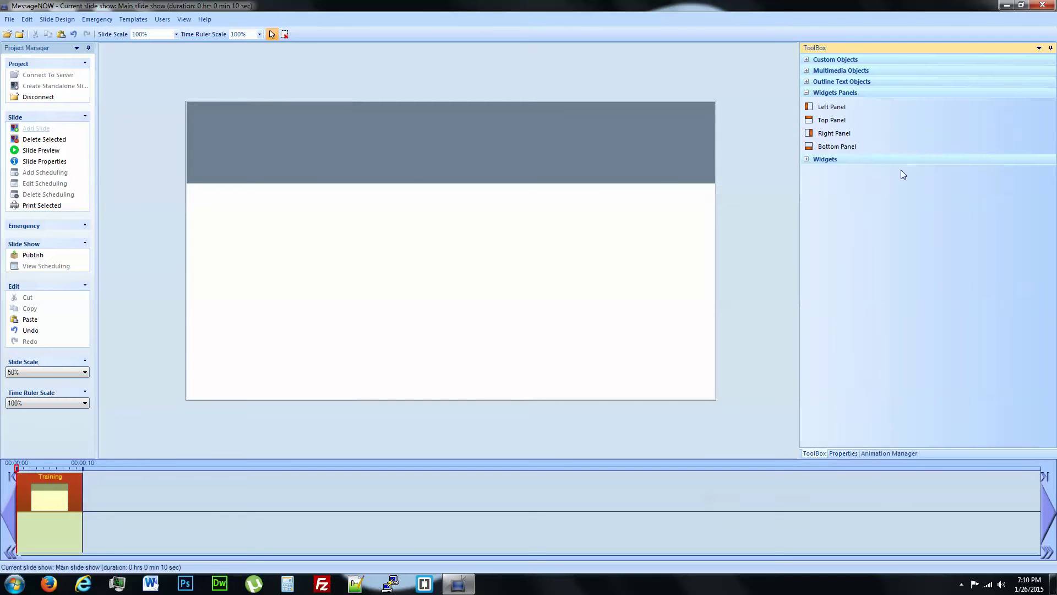
left_click(808, 93)
left_click(807, 104)
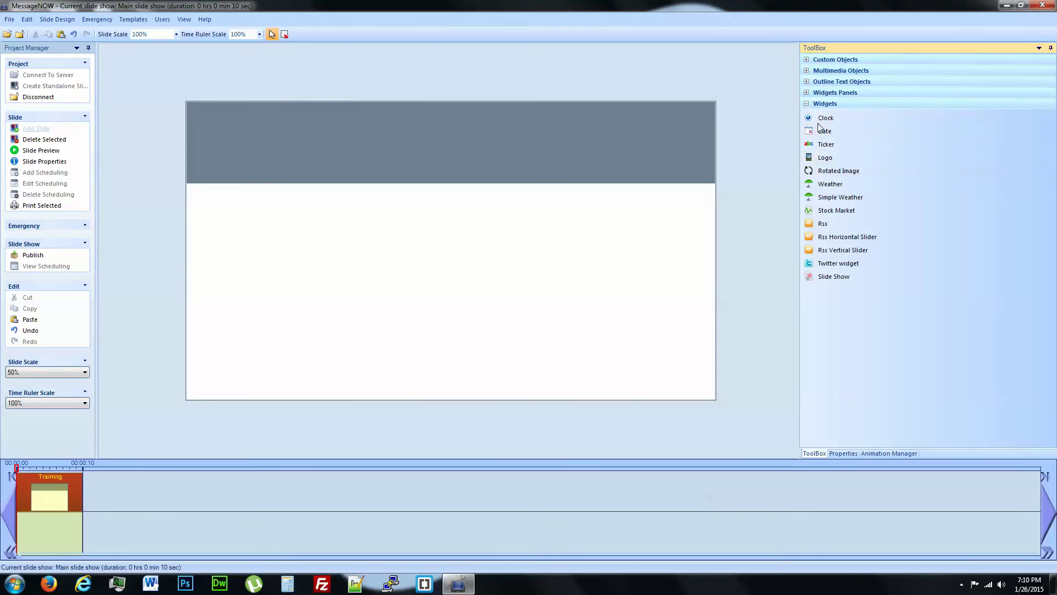
left_click_drag(826, 117, 569, 122)
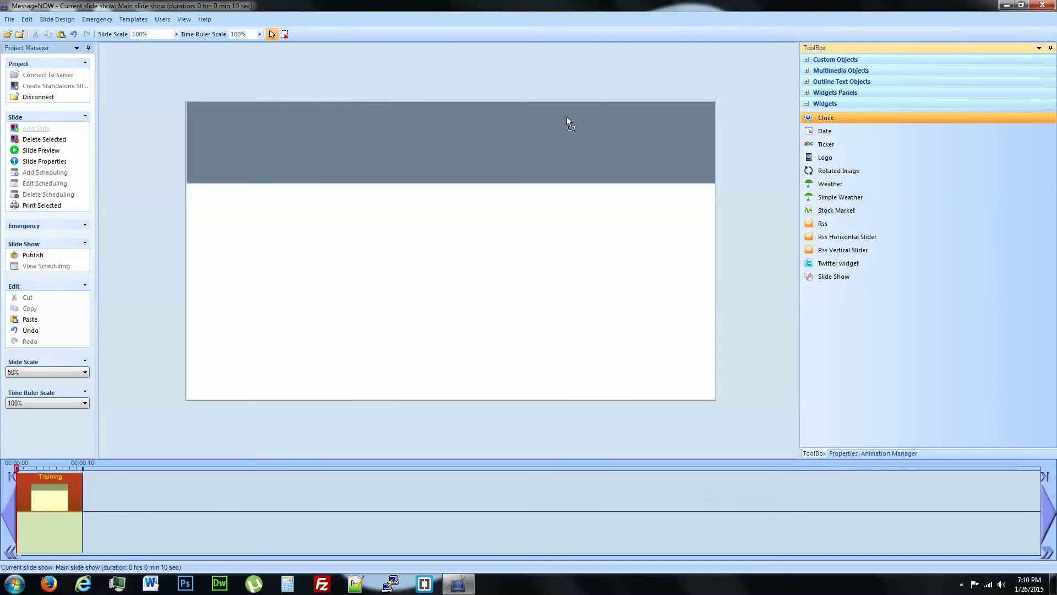
left_click(266, 134)
left_click(825, 132)
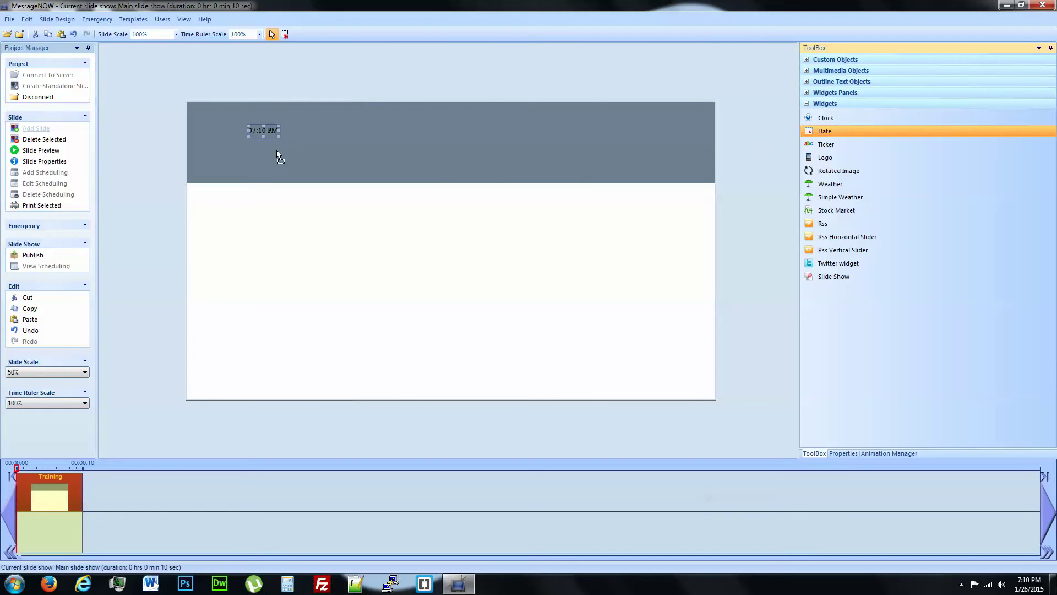
left_click(249, 152)
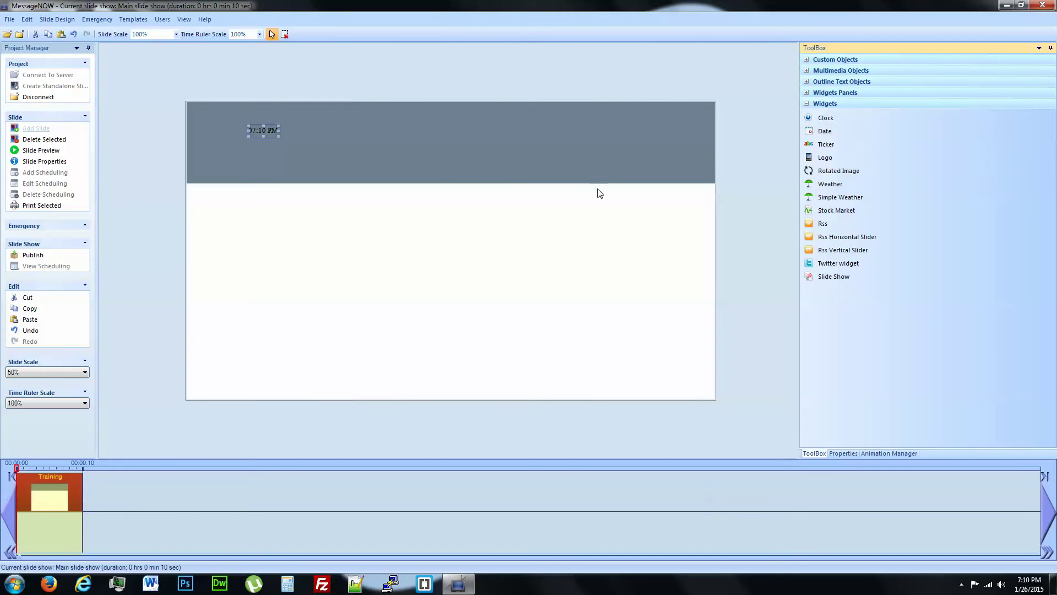
Add a Ticker box to the grey header and nudge it up and left.
left_click(834, 143)
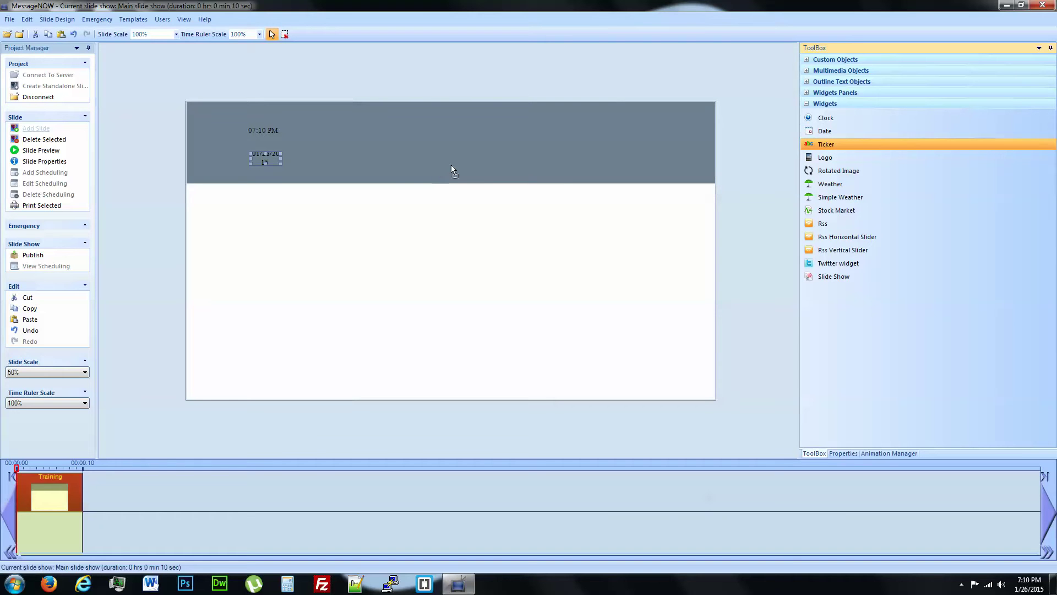
left_click(433, 164)
left_click_drag(446, 174, 437, 164)
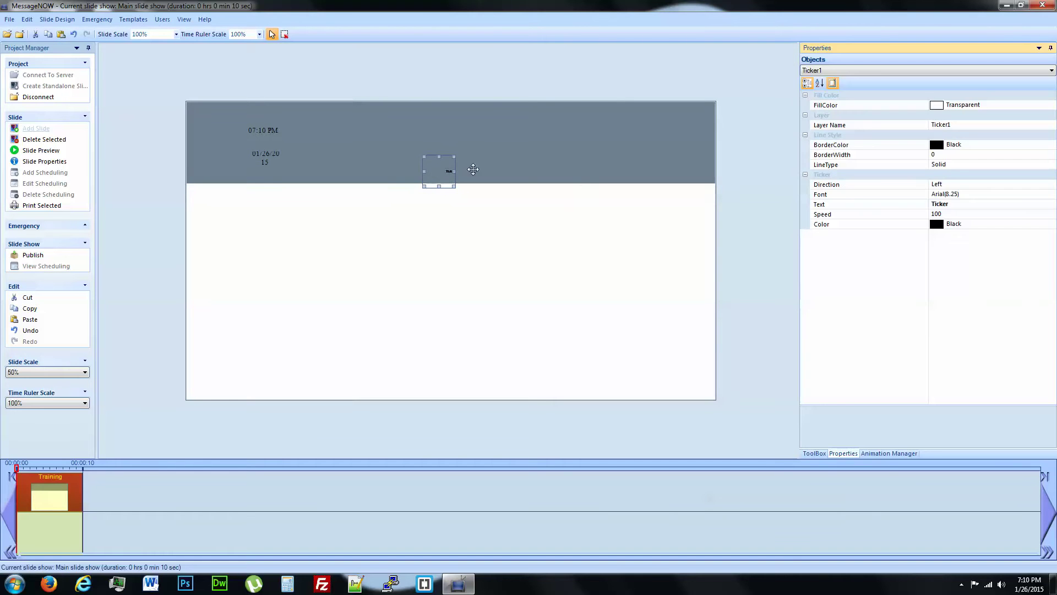
left_click(814, 453)
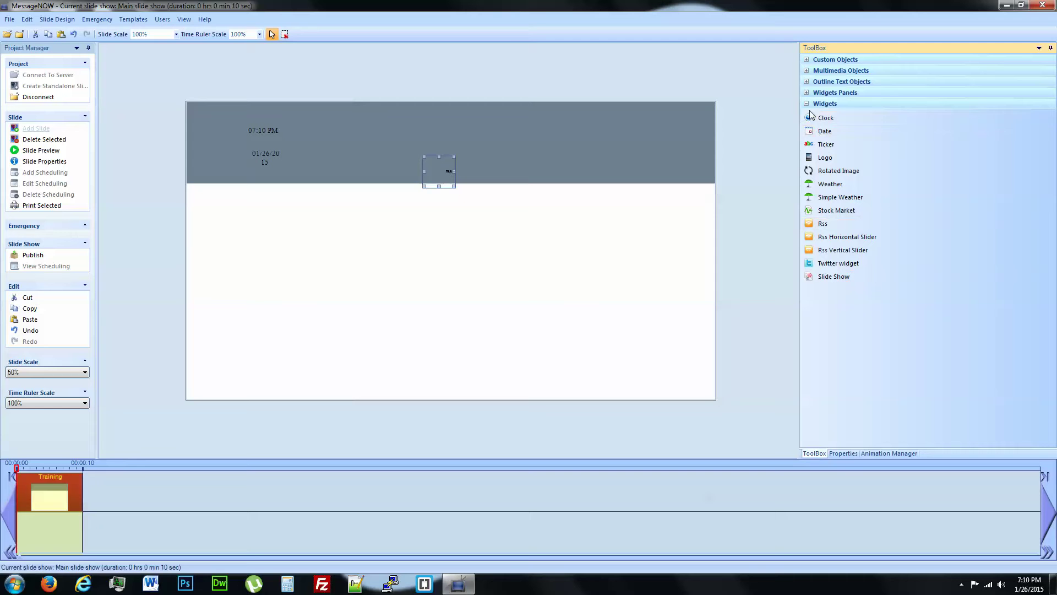
Add a Simple Weather widget at the header's top-right.
left_click(834, 159)
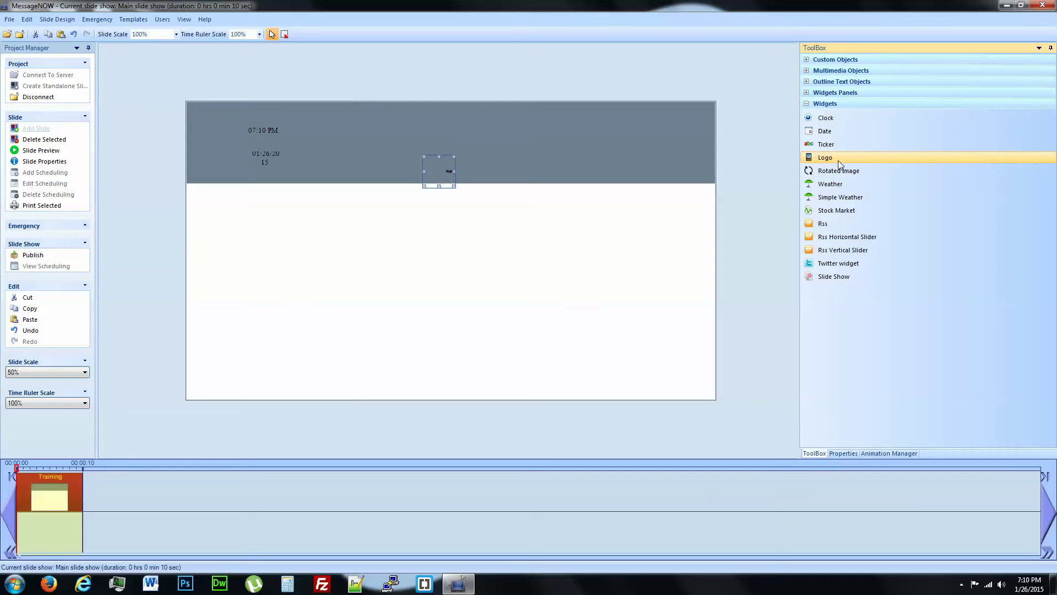
left_click(851, 198)
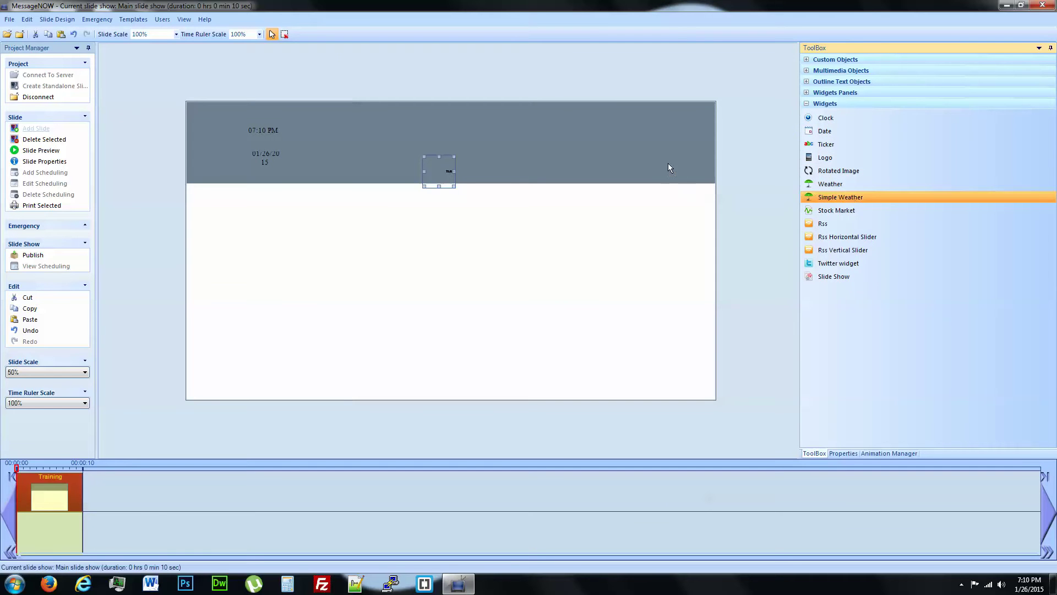
left_click(656, 136)
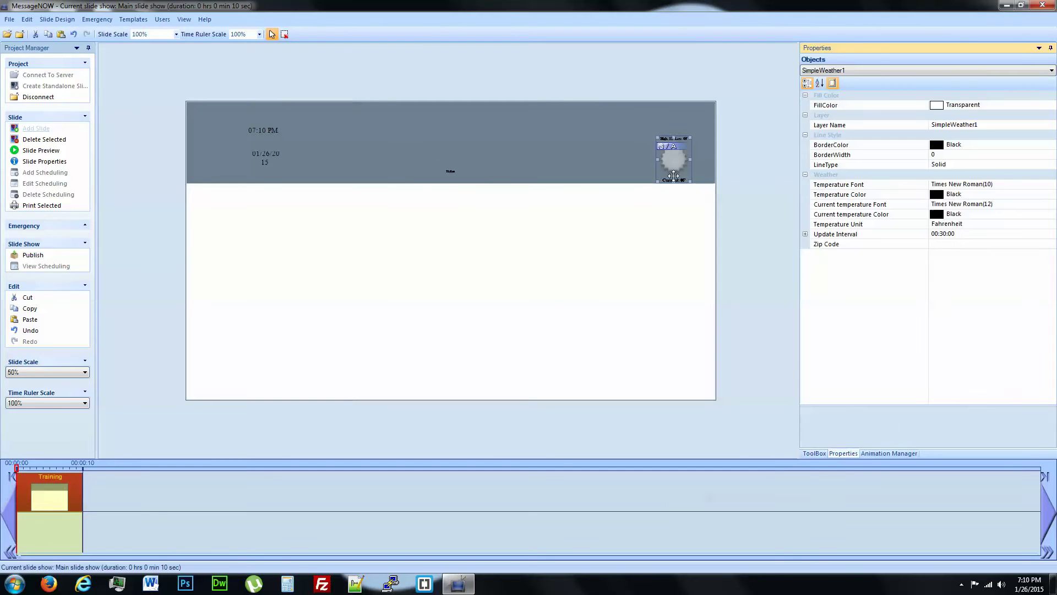
mouse_move(674, 172)
left_mouse_down()
mouse_move(679, 146)
mouse_move(675, 158)
left_mouse_up()
left_click(817, 454)
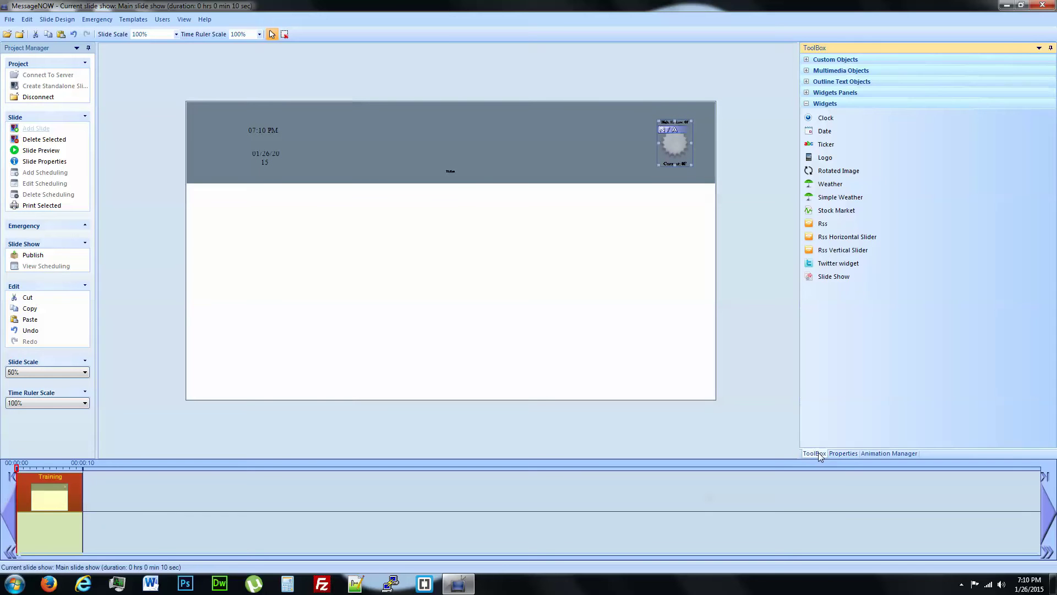
Drop a Logo box into the header centre and widen it.
left_click(837, 277)
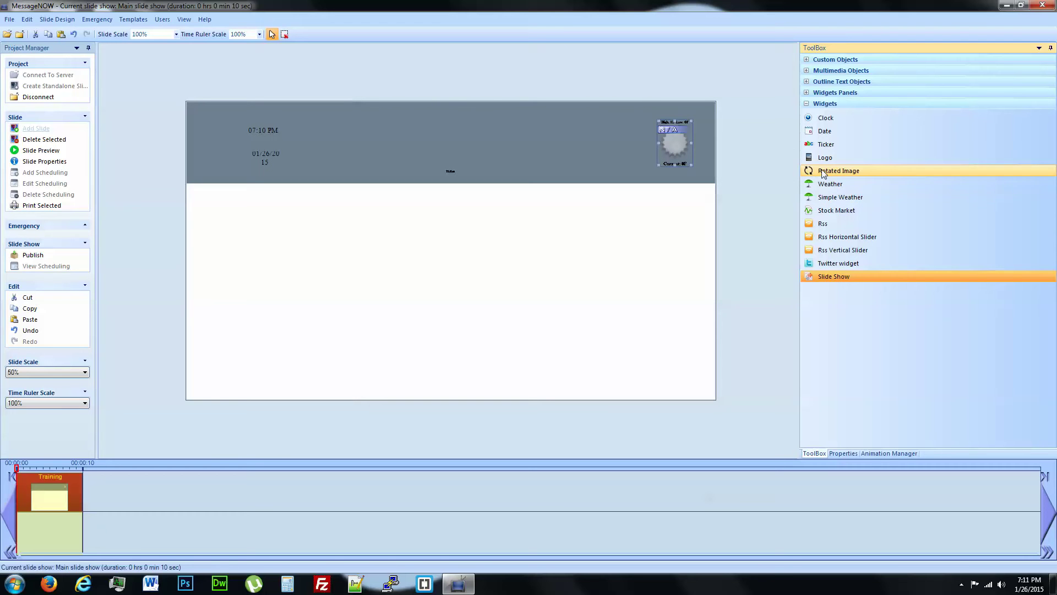
left_click_drag(824, 158, 787, 154)
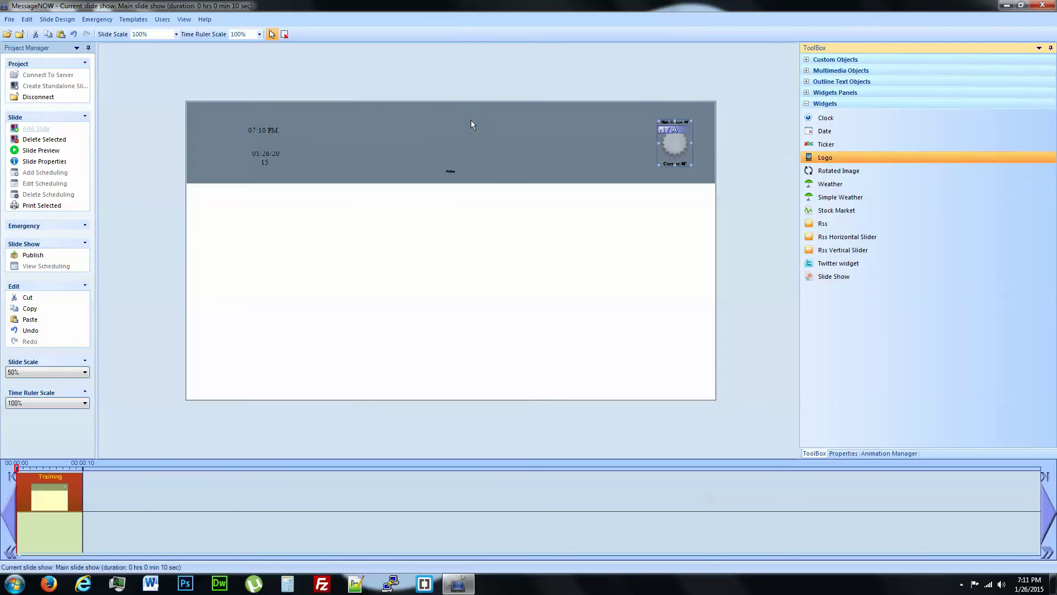
left_click_drag(448, 124, 502, 196)
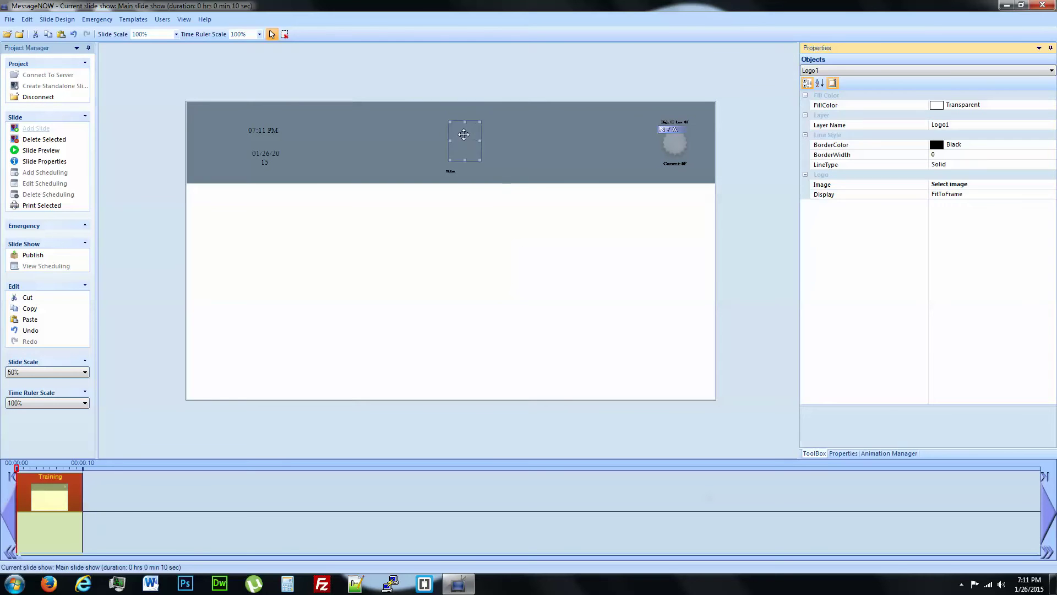
left_click_drag(458, 132, 529, 131)
Set the header clock's digit font size to 32.
left_click(567, 186)
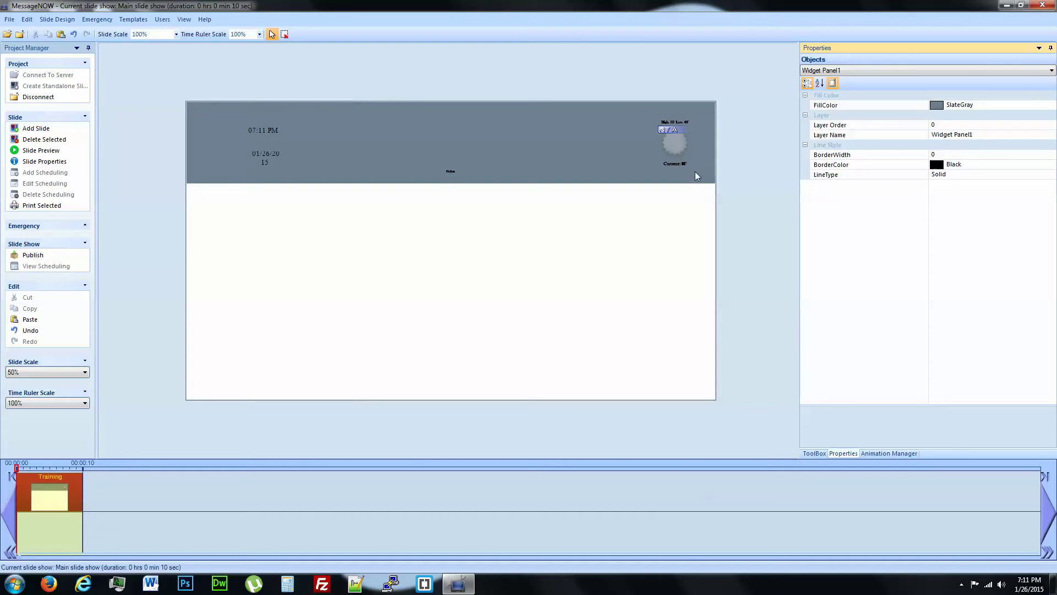
left_click(262, 132)
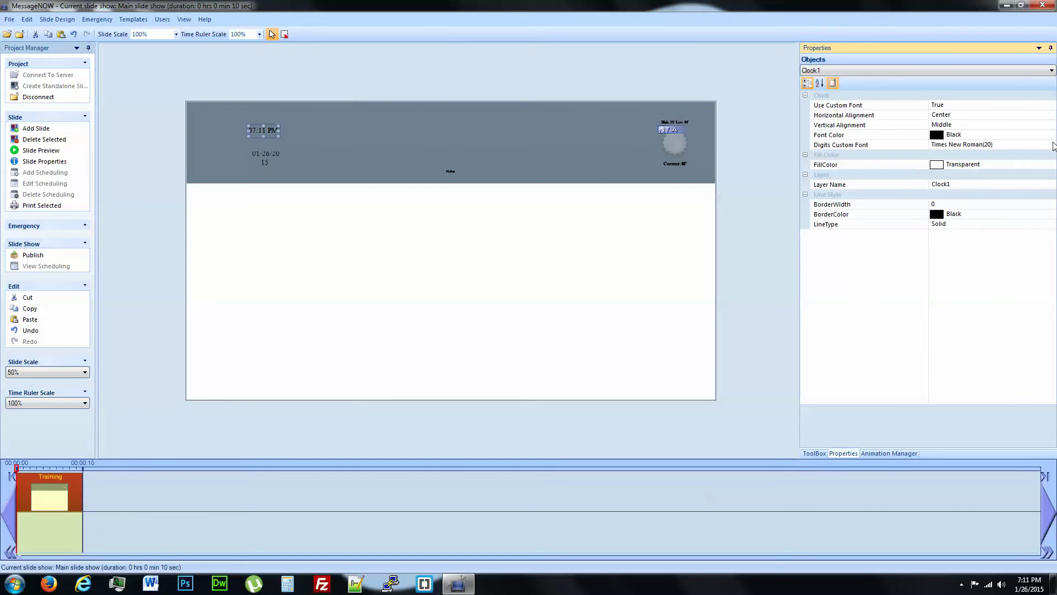
double_click(1052, 145)
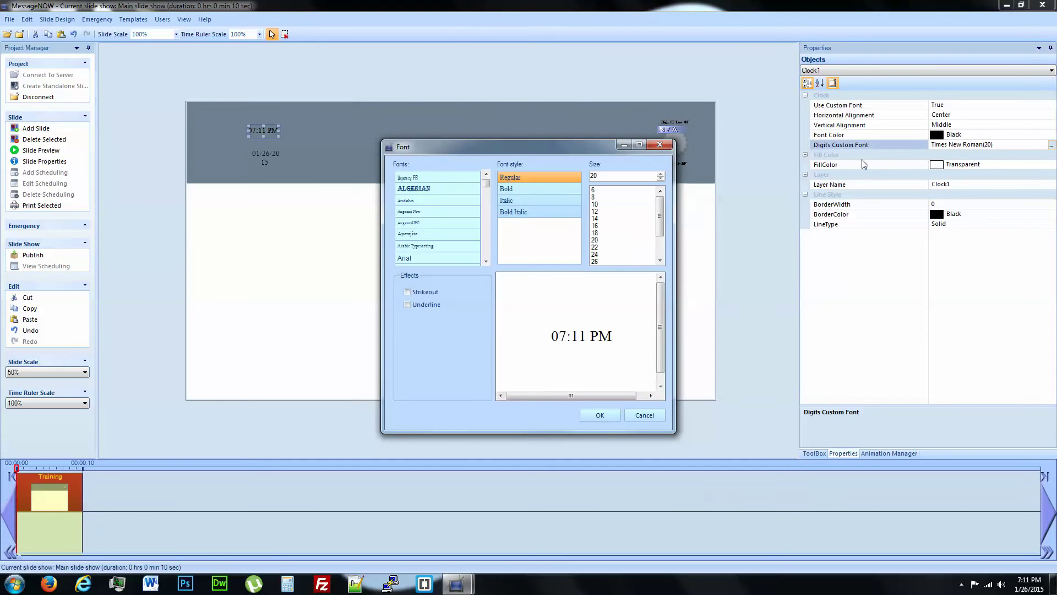
left_click(601, 263)
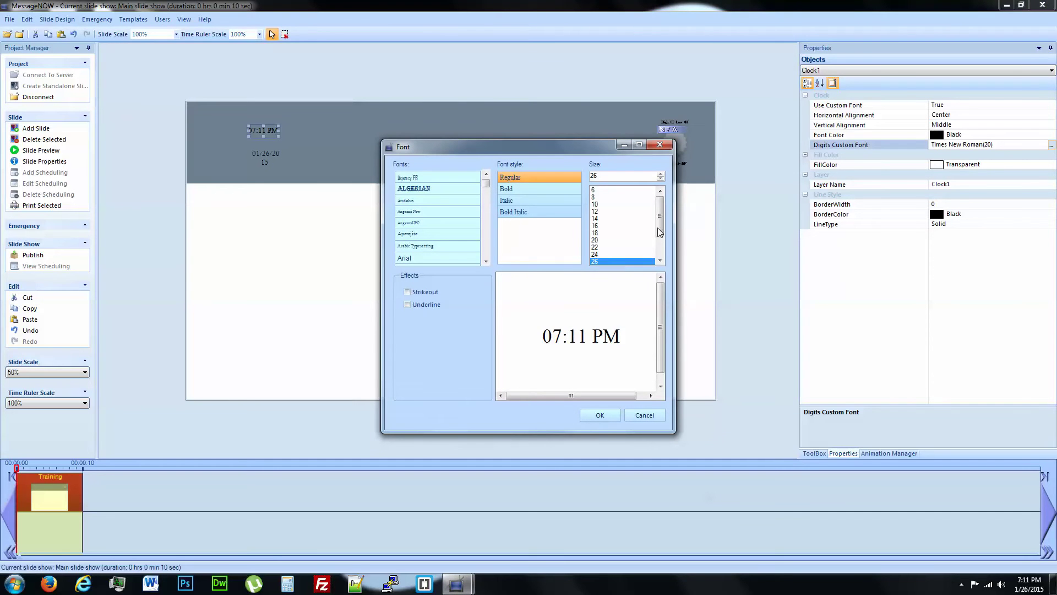
left_click_drag(660, 221, 659, 236)
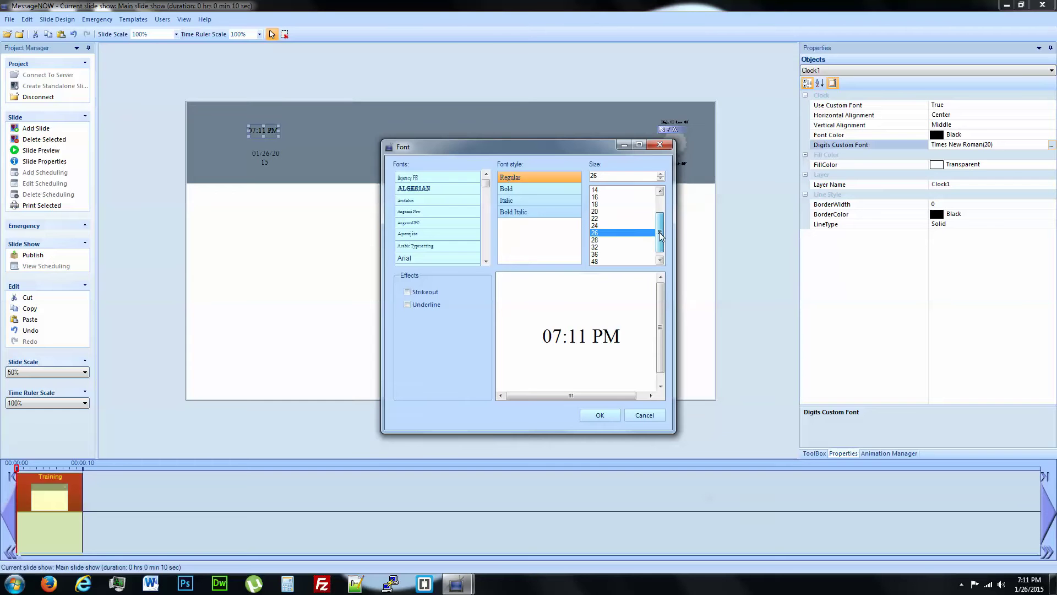
left_click(603, 248)
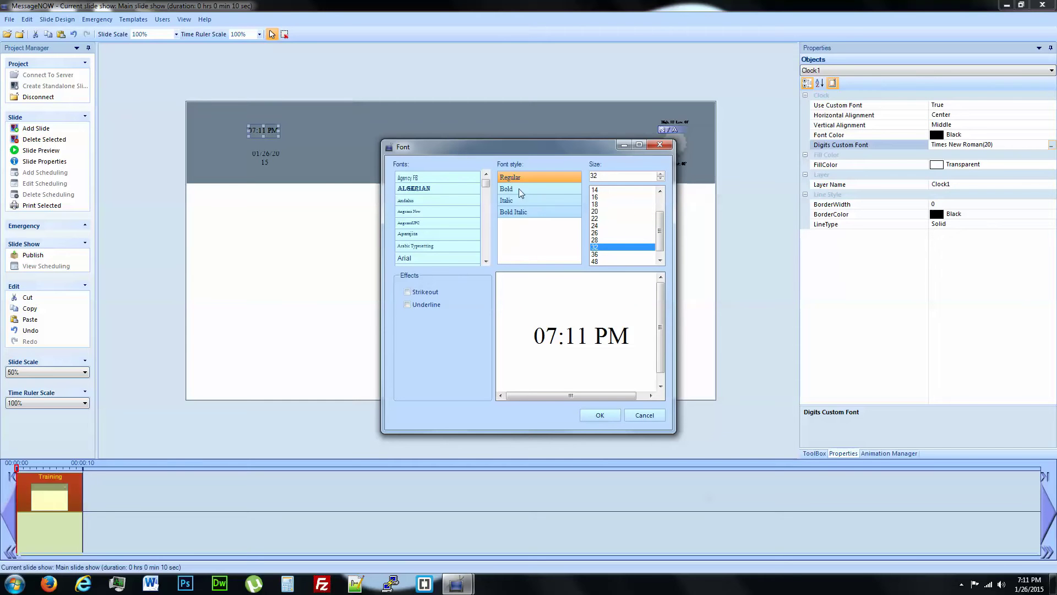
left_click(600, 415)
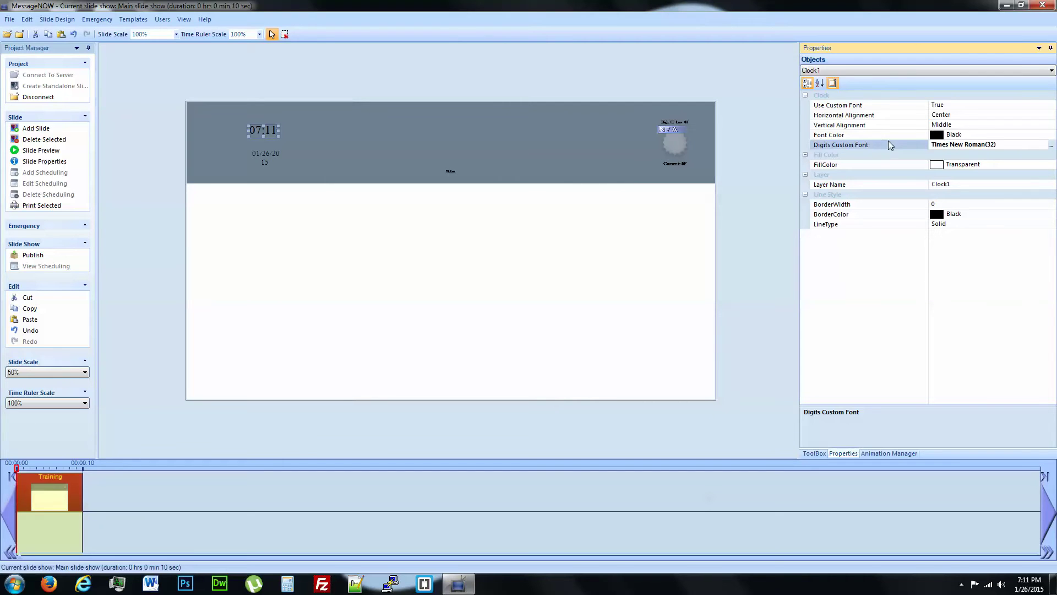
Make the clock digits white.
left_click(1053, 135)
left_click(1053, 135)
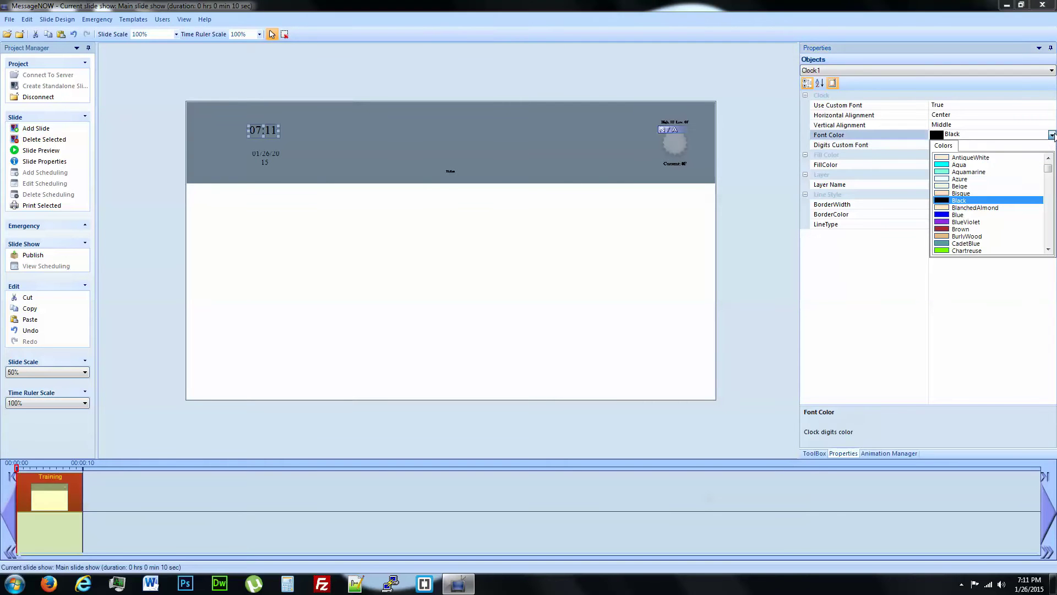
left_click_drag(1050, 168, 1050, 166)
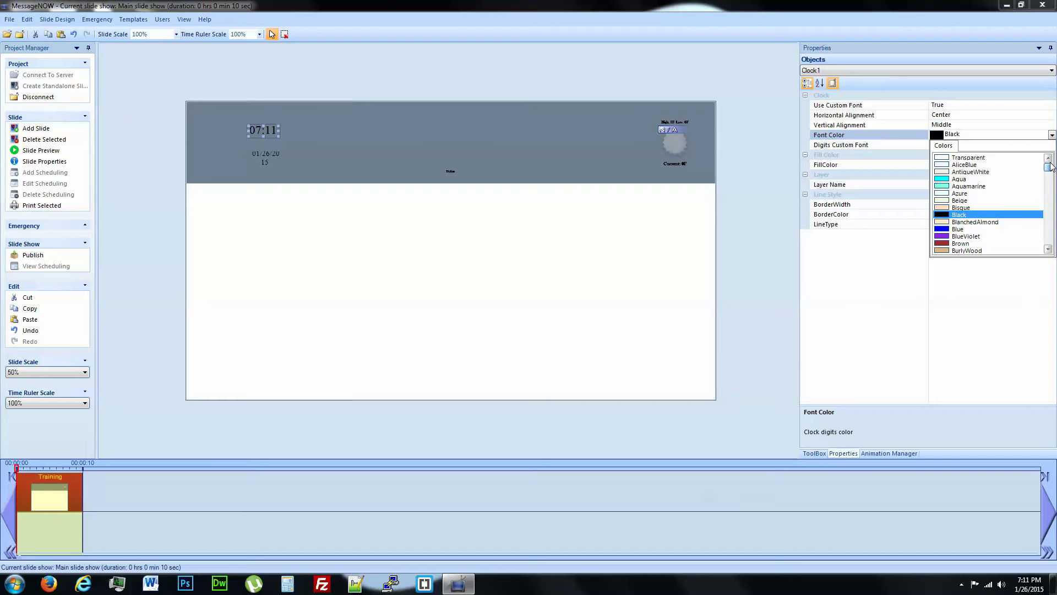
left_click_drag(1051, 167, 1051, 256)
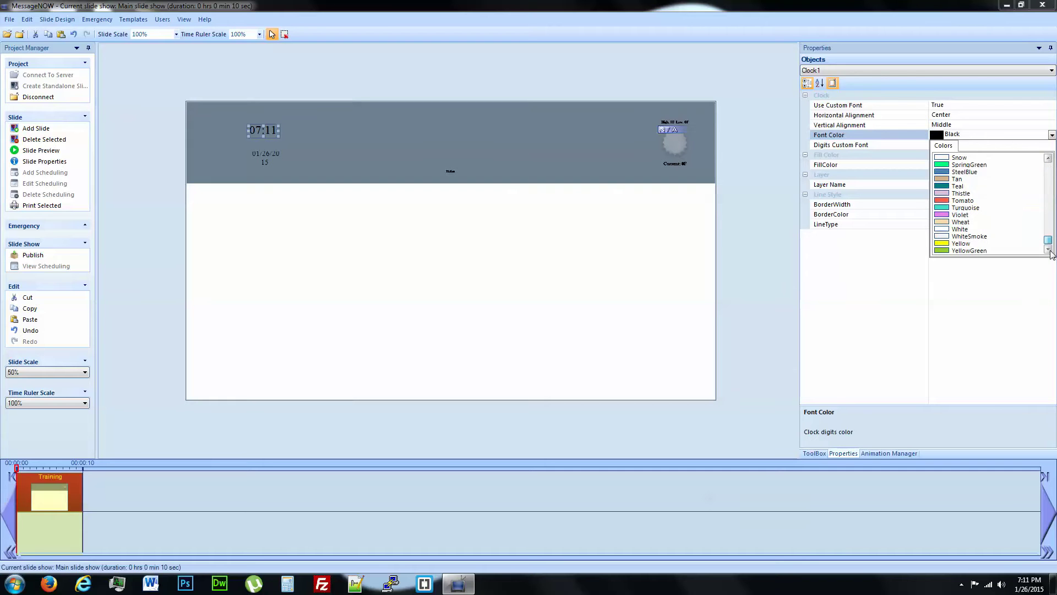
left_click(963, 229)
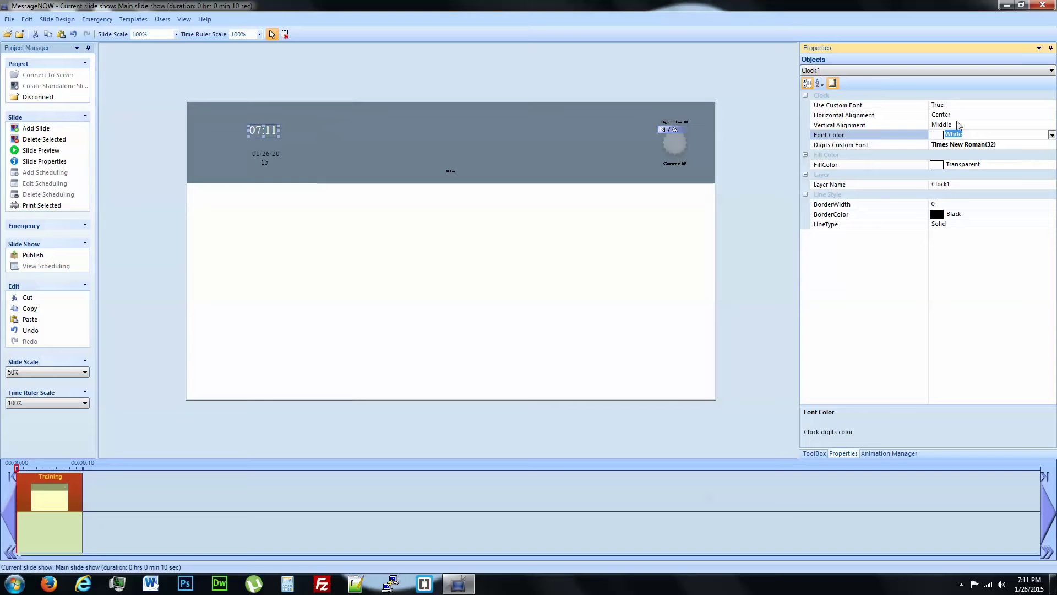
Enlarge the clock digits to size 72 and widen the clock so 07:12 PM fits.
double_click(1051, 145)
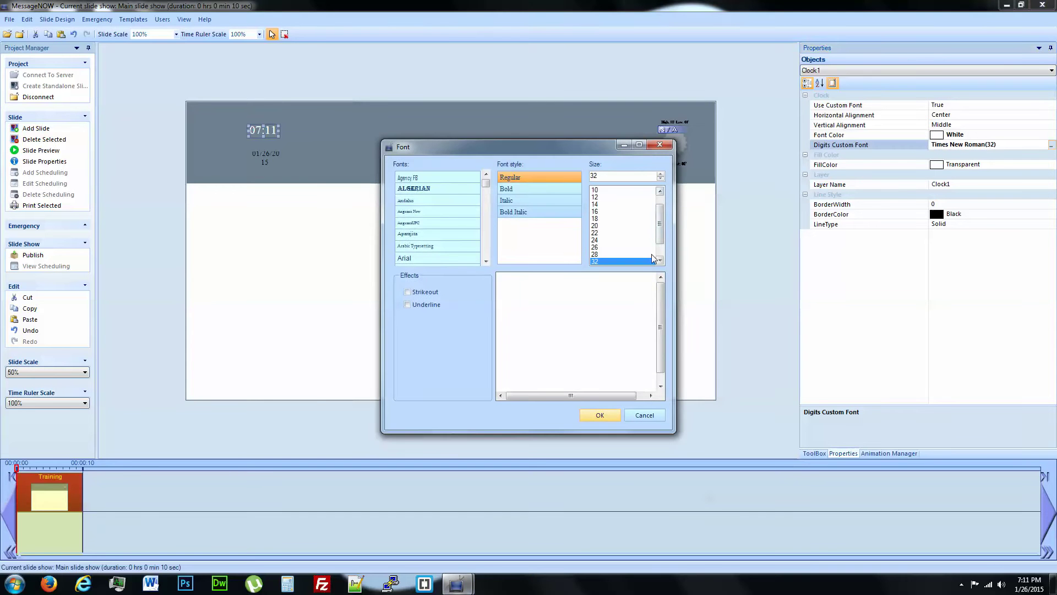
scroll(660, 260, "down", 2)
left_click(596, 261)
left_click(601, 416)
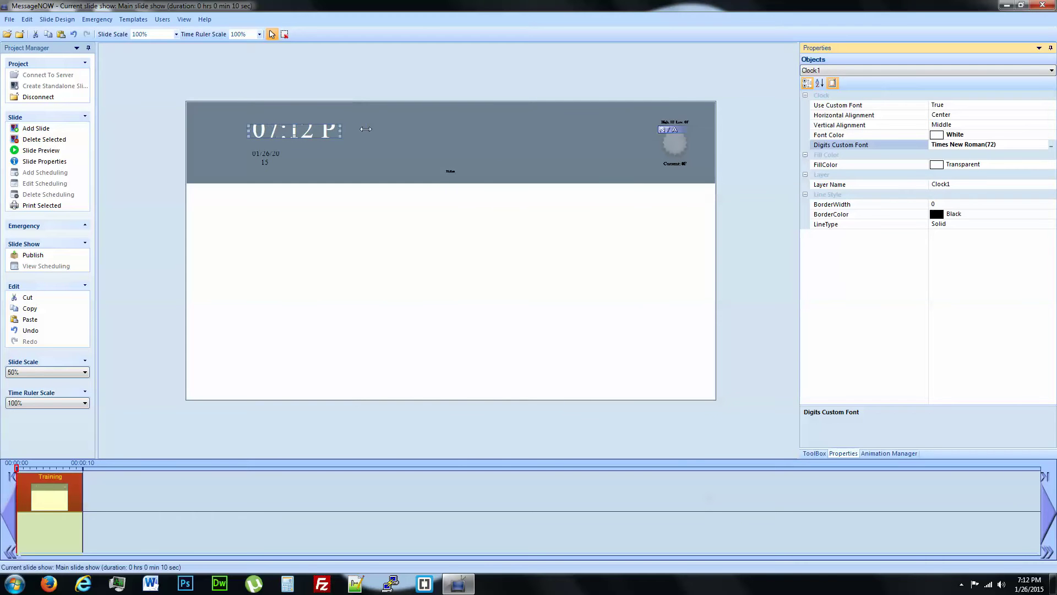
left_click_drag(365, 129, 274, 124)
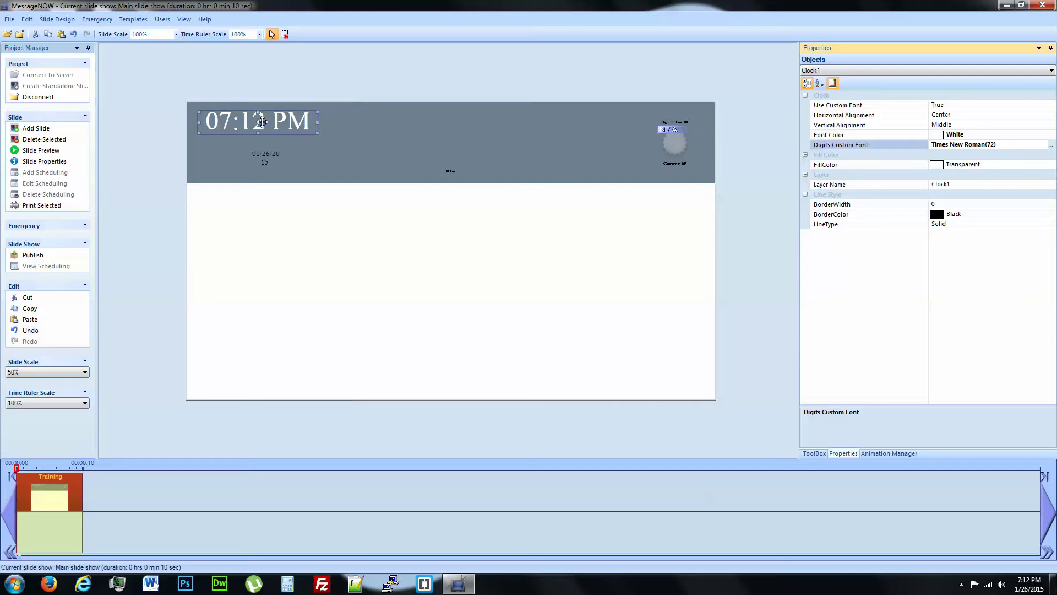
left_click(334, 157)
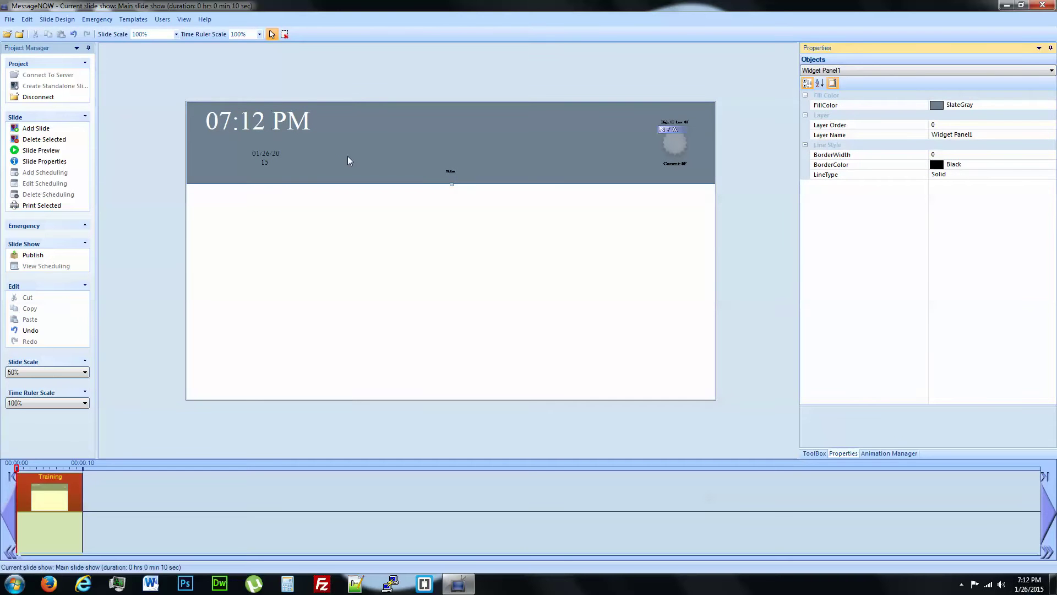
Set the date's font size to 60 and widen it so 01/26/2015 fits.
left_click(268, 154)
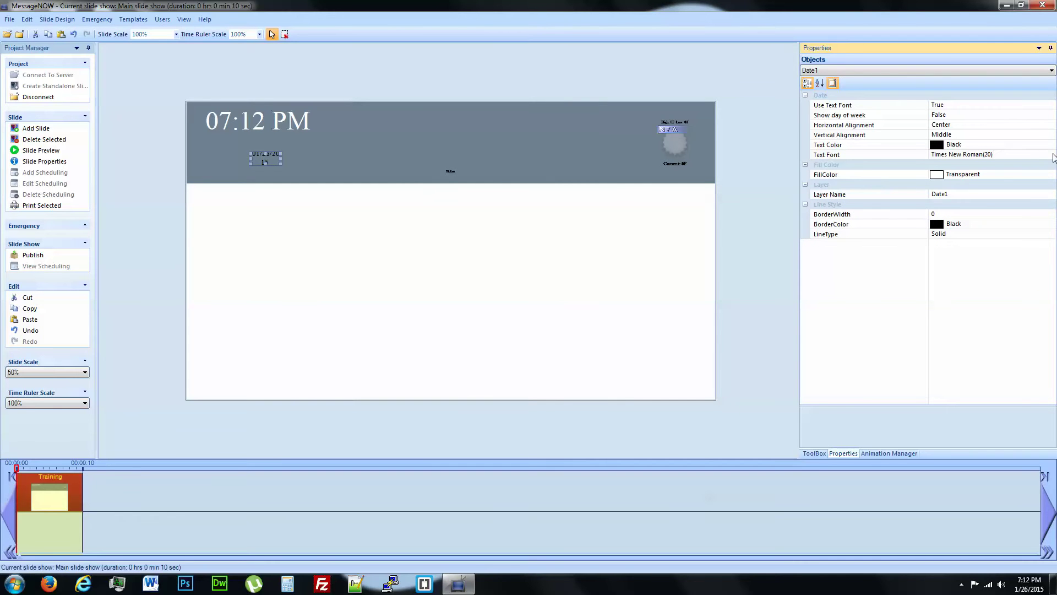
left_click(1052, 155)
left_click(1052, 155)
left_click_drag(662, 214, 662, 261)
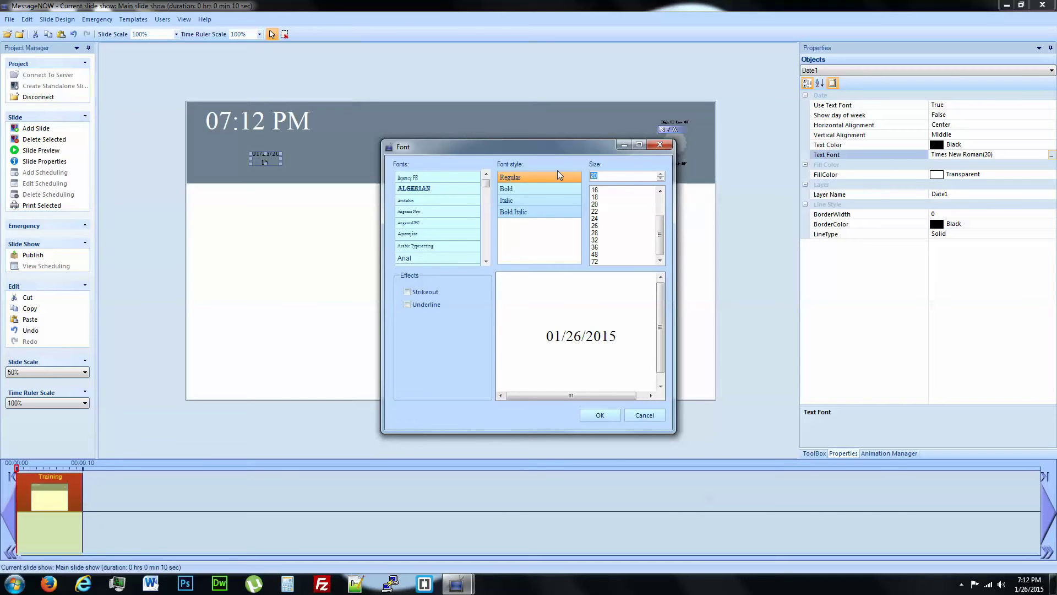
type("60")
left_click(600, 415)
left_click_drag(280, 157, 374, 158)
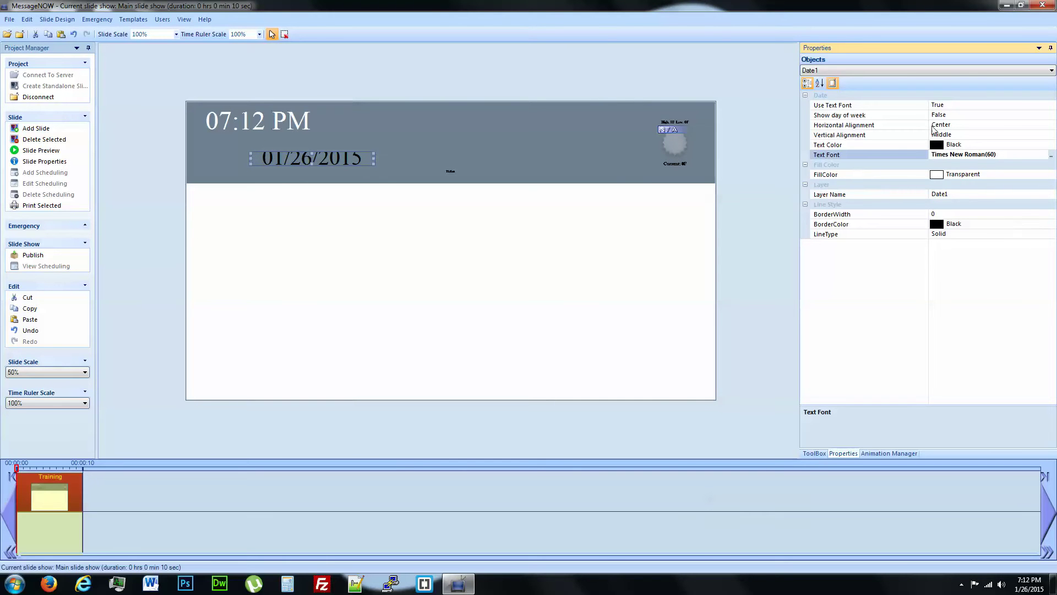
Make the date text white, move it left, and place the clock just above it.
left_click(893, 144)
left_click(1052, 145)
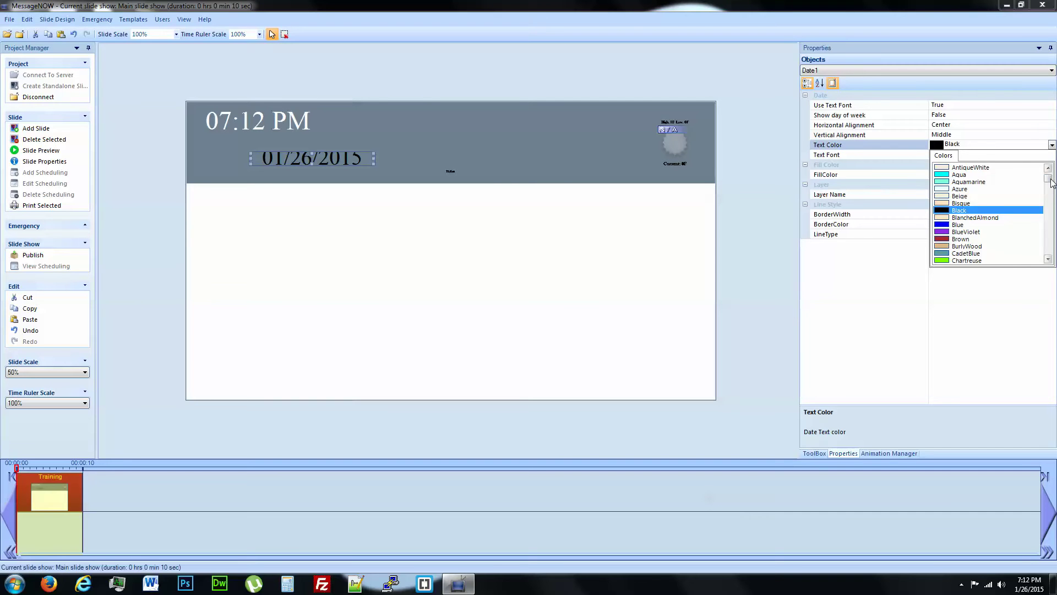
left_click_drag(1050, 182, 1050, 251)
left_click(960, 240)
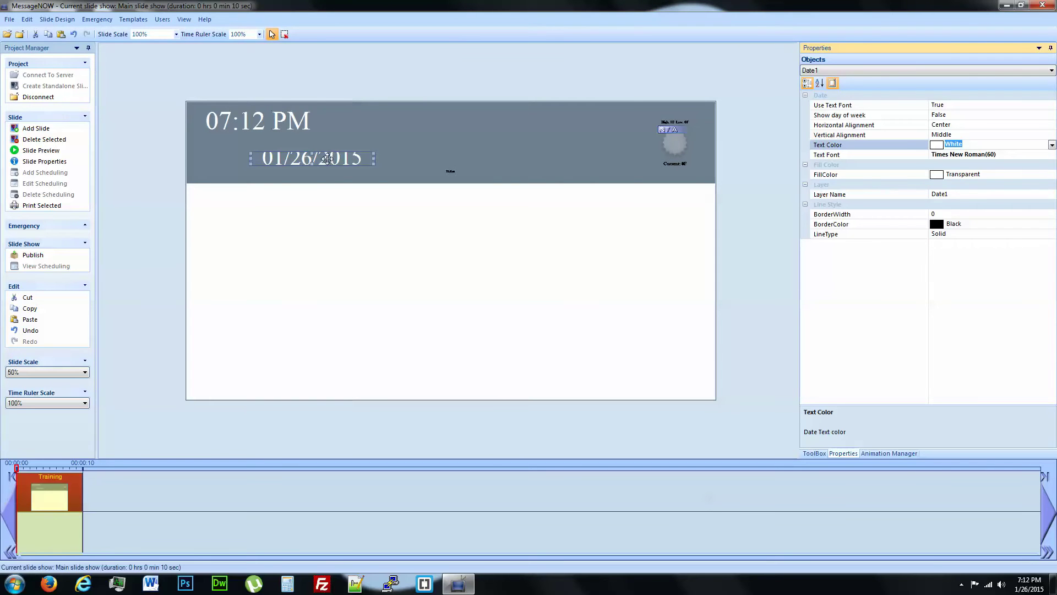
left_click_drag(327, 153, 269, 163)
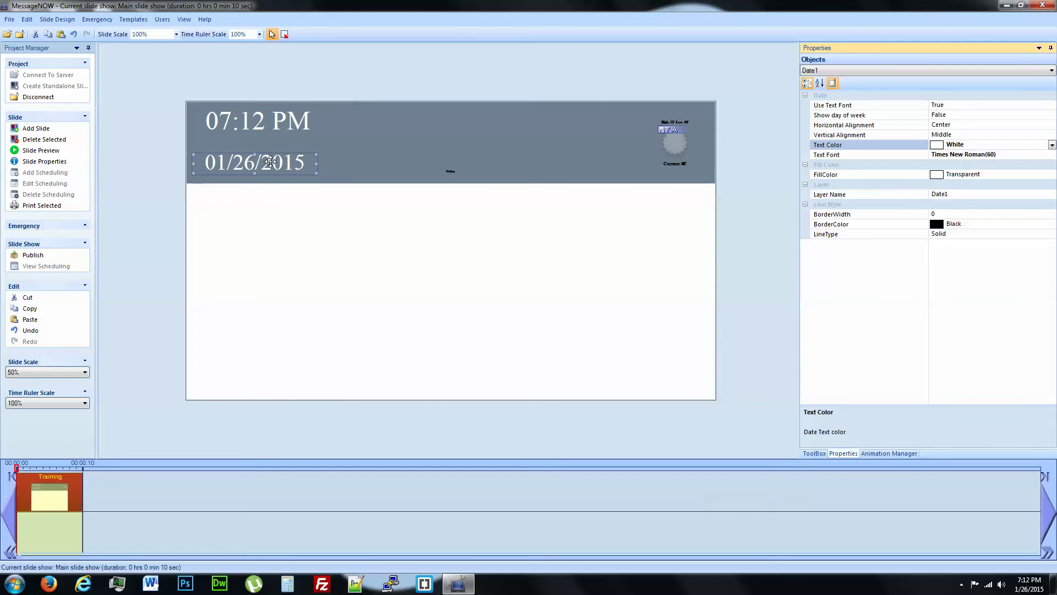
left_click(275, 122)
mouse_move(283, 118)
left_mouse_down()
mouse_move(271, 133)
mouse_move(278, 138)
left_mouse_up()
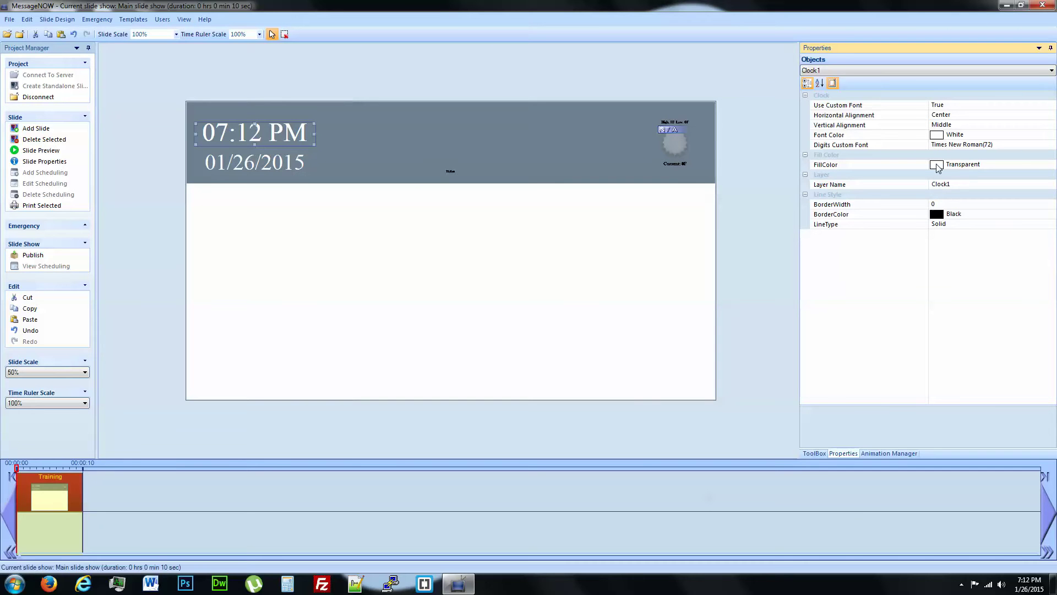
Change the clock's font to Times New Roman size 60.
left_click(1050, 145)
left_click(1050, 144)
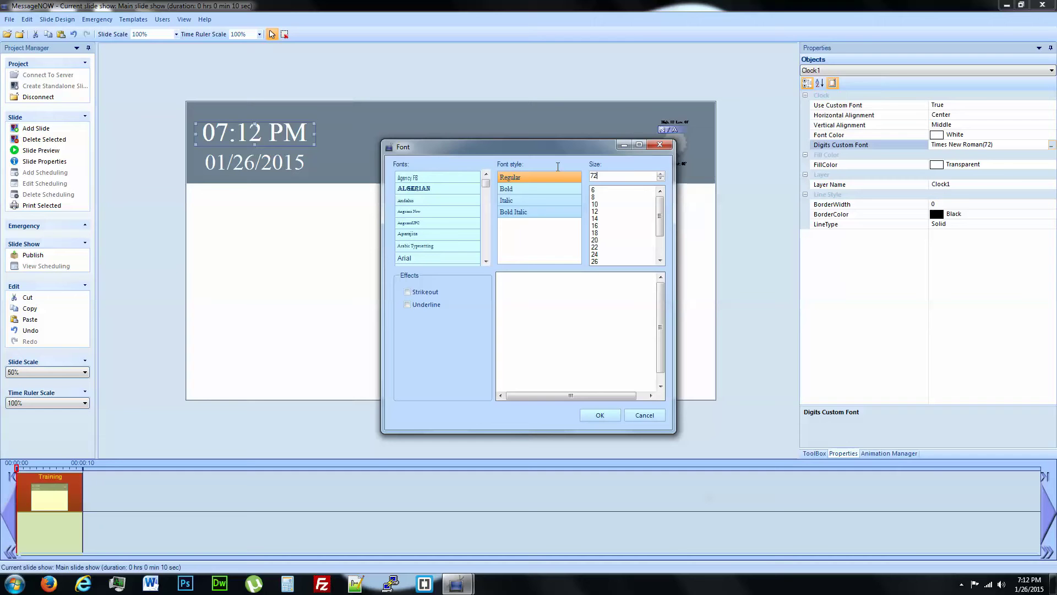
type("60")
scroll(487, 187, "down", 7)
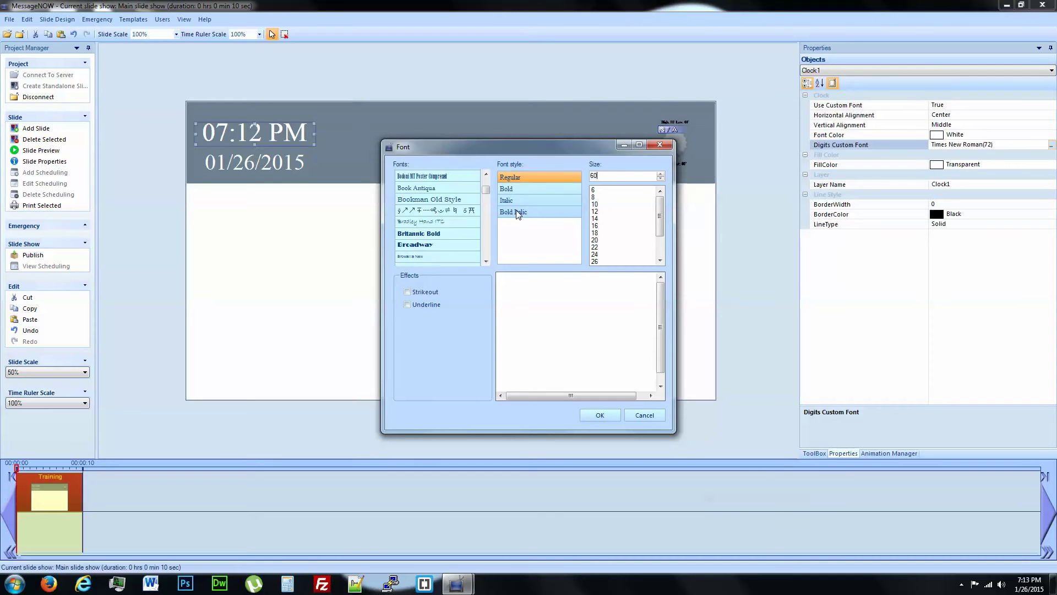
scroll(487, 193, "up", 7)
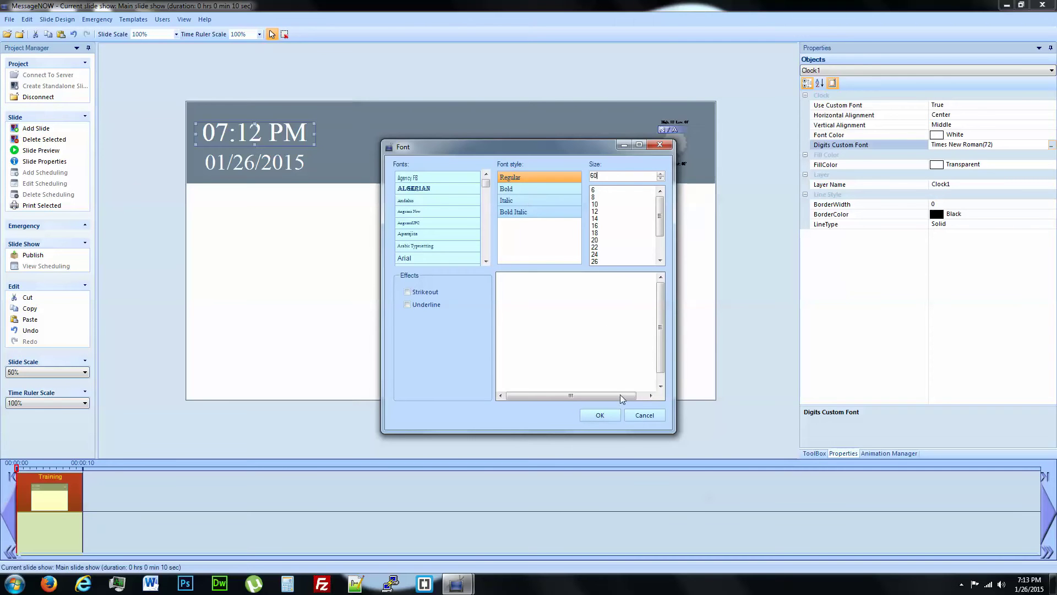
left_click(612, 414)
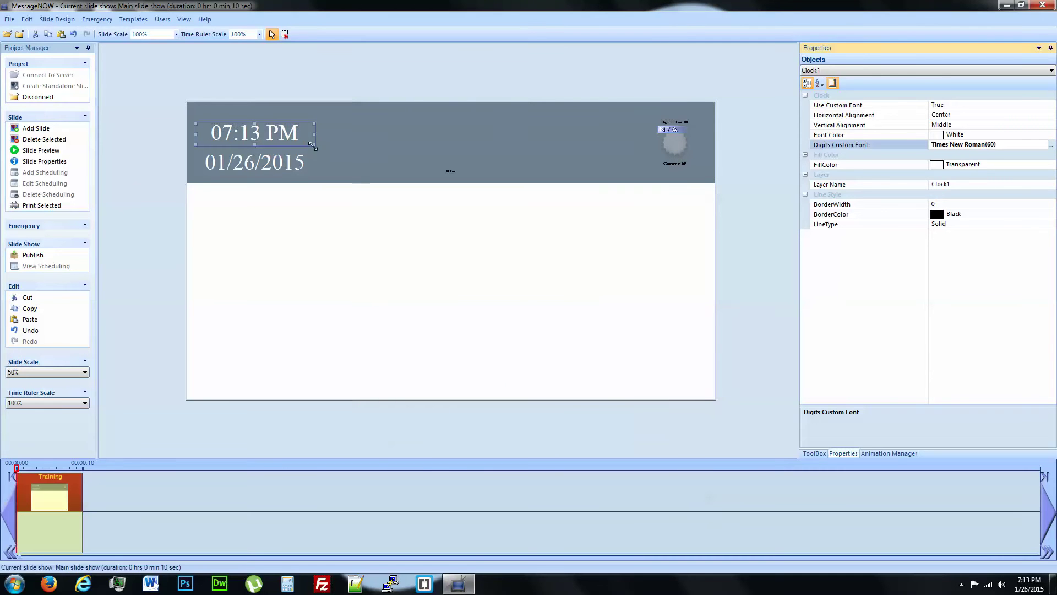
Resize the clock box and tuck the date directly beneath it.
left_click_drag(313, 135, 255, 150)
left_click(256, 159)
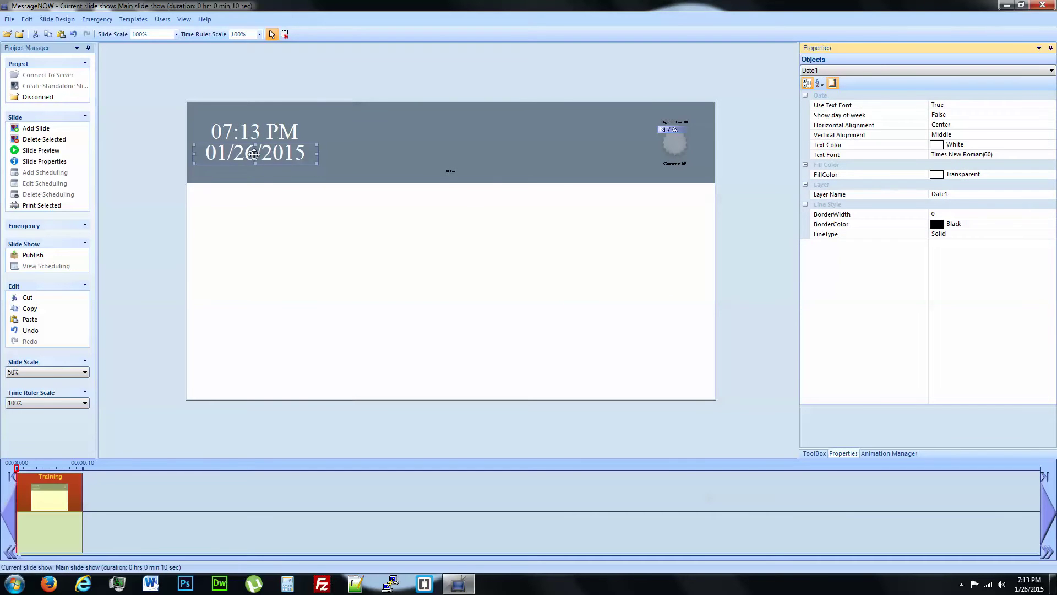
left_click(354, 180)
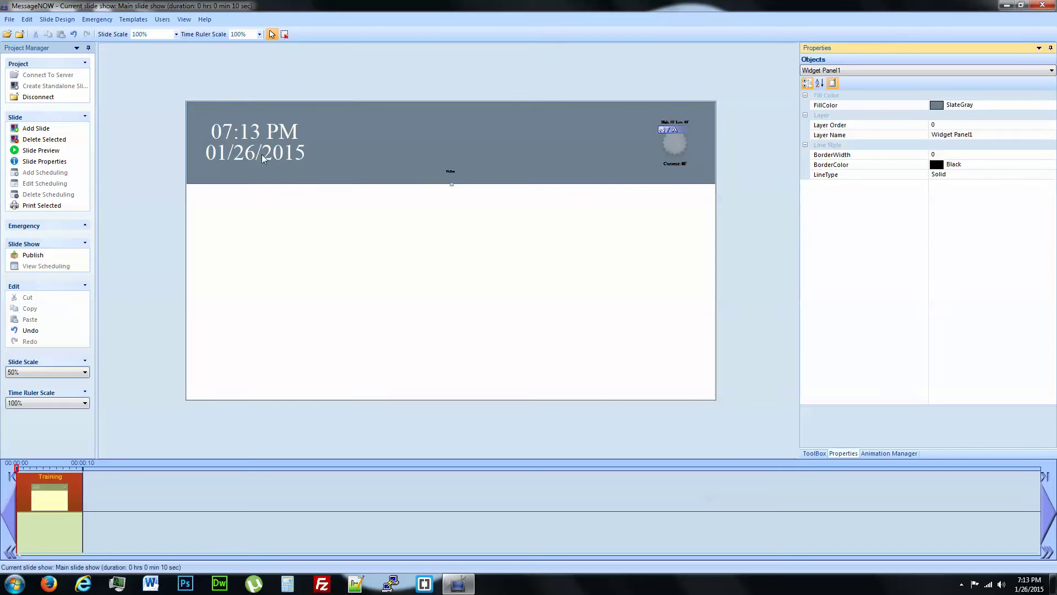
Reposition the weather widget within the header and set its zip code to 44310.
left_click(677, 146)
left_click_drag(631, 128, 706, 179)
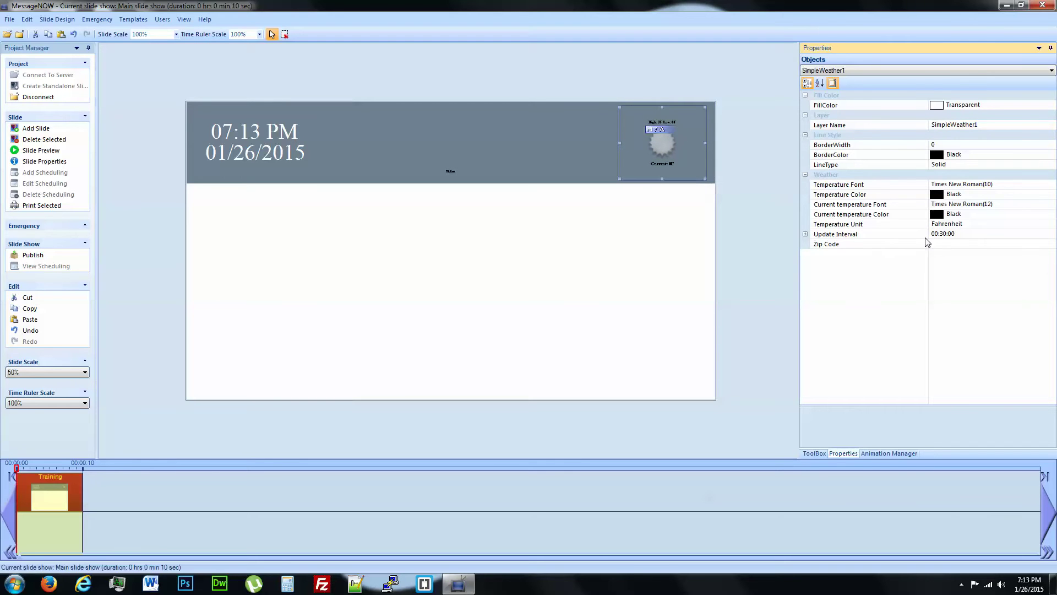
left_click(959, 245)
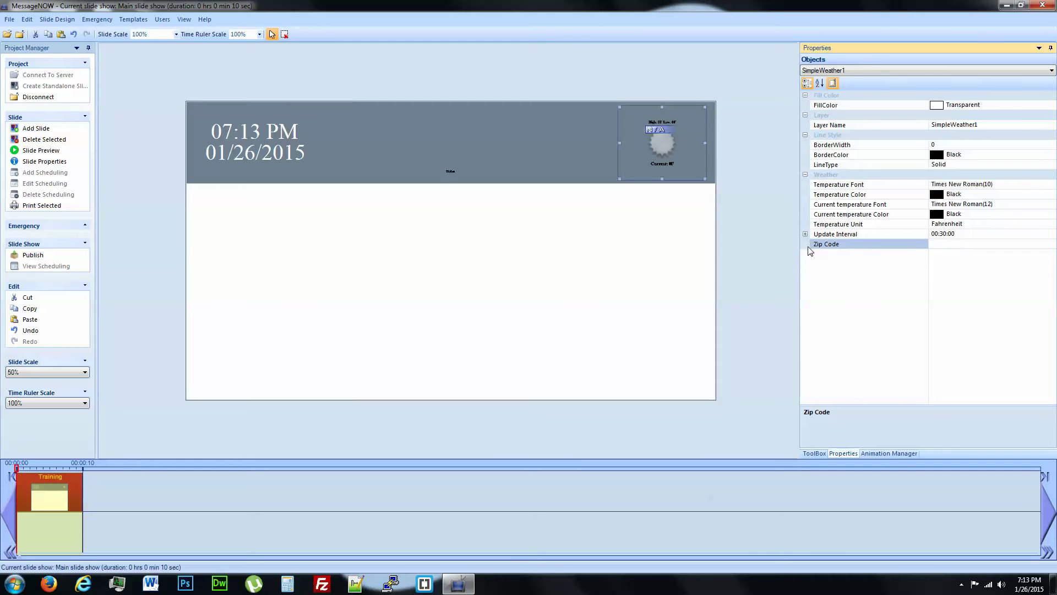
left_click(953, 249)
key("Return")
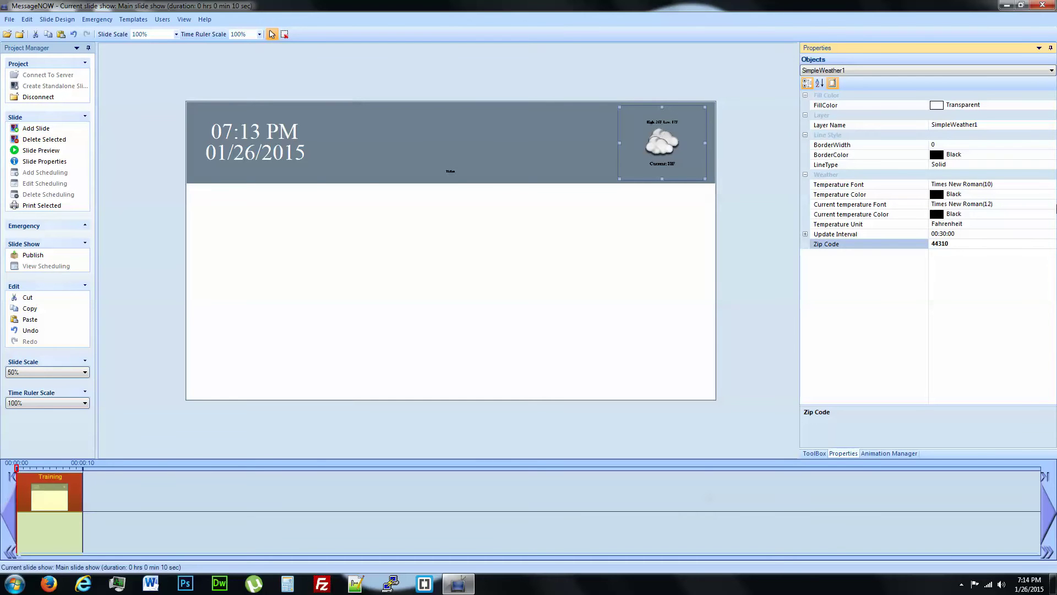
Set the weather widget's high/low temperature font to size 26.
left_click(1052, 185)
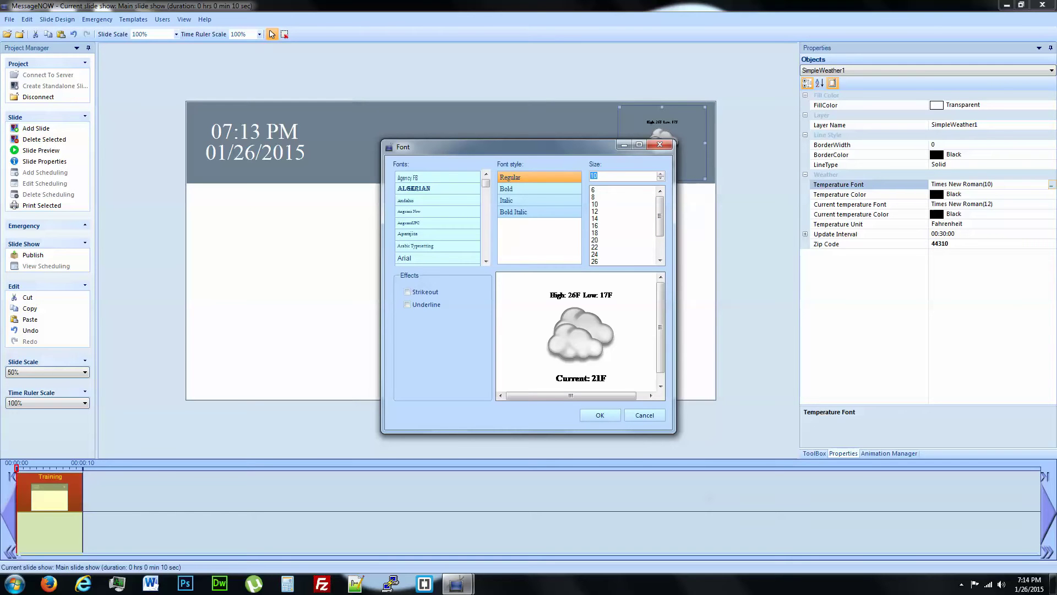
type("25")
left_click(611, 262)
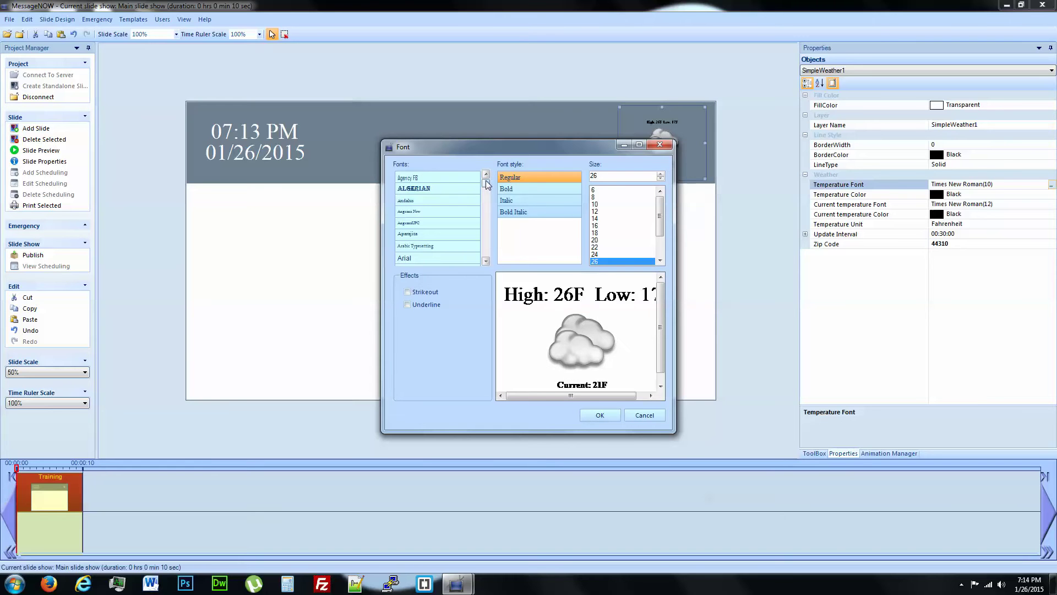
left_click(599, 414)
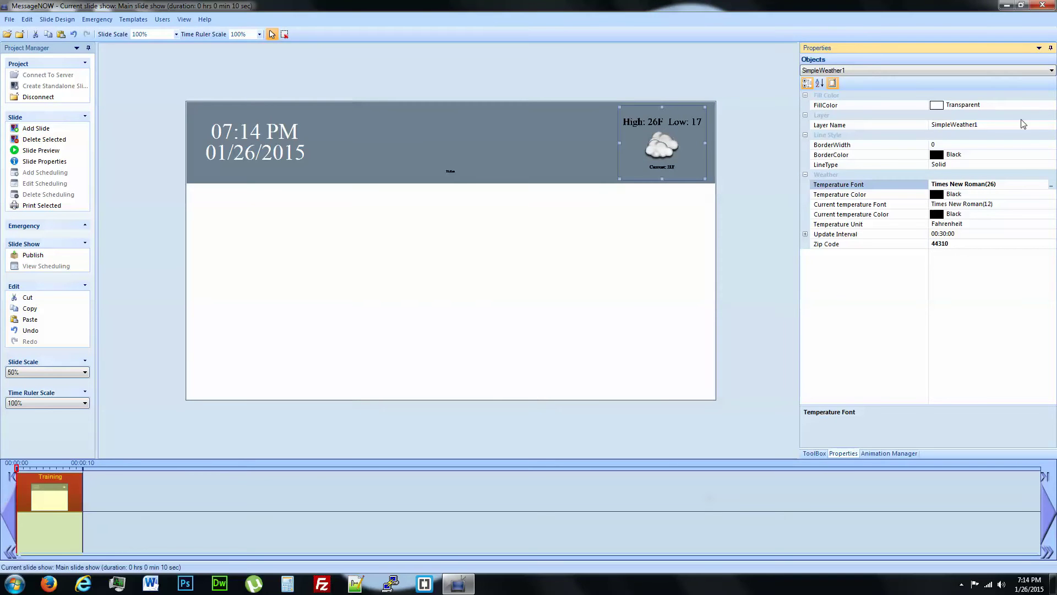
Raise the temperature font to size 32 and widen the widget so Low: 17F fits.
left_click(1052, 186)
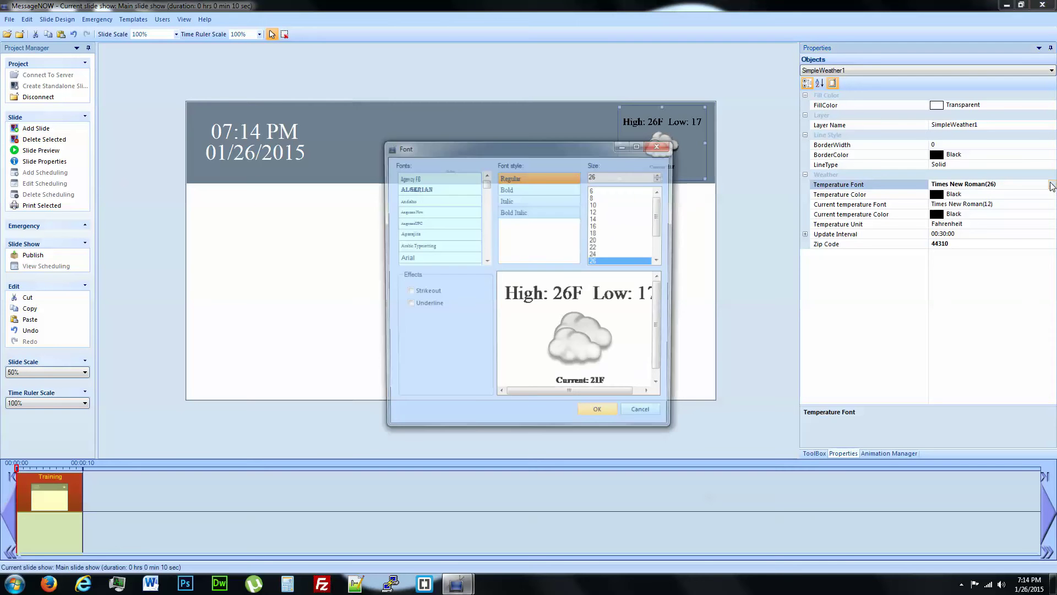
left_click_drag(662, 223, 662, 236)
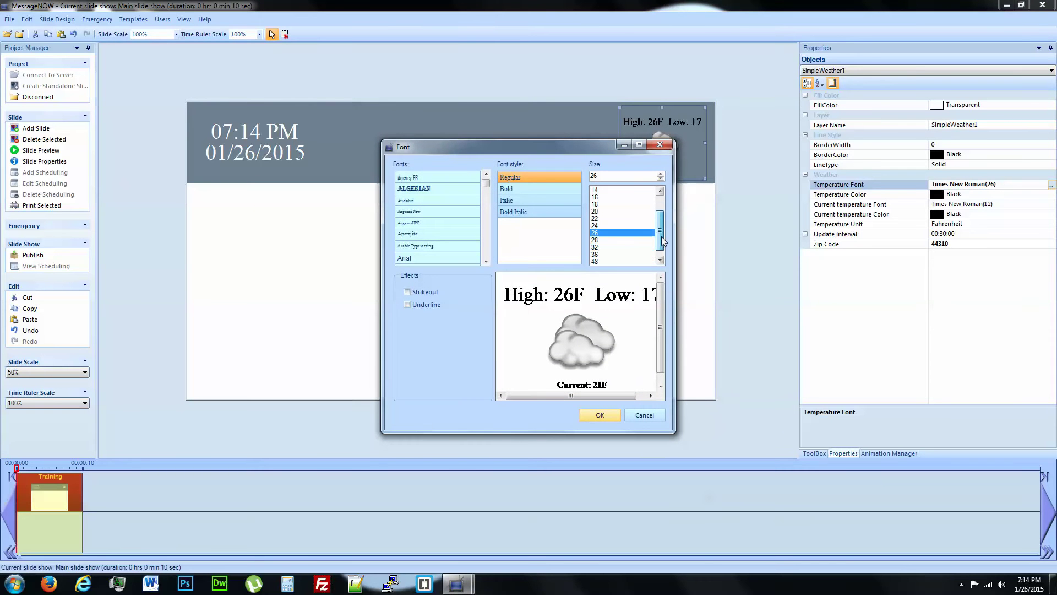
left_click(594, 247)
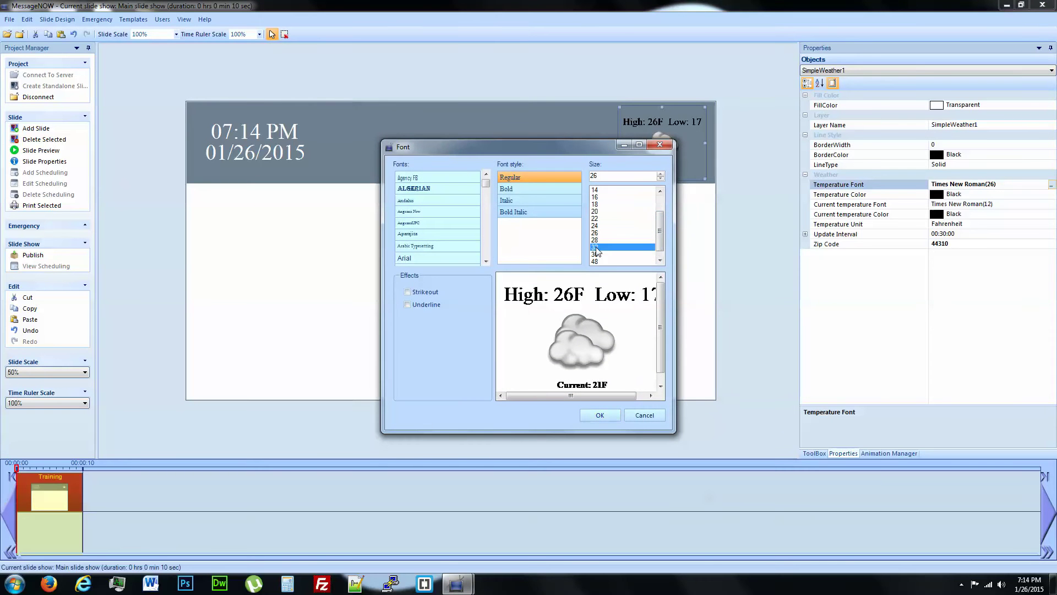
left_click(600, 415)
left_click_drag(621, 144, 592, 144)
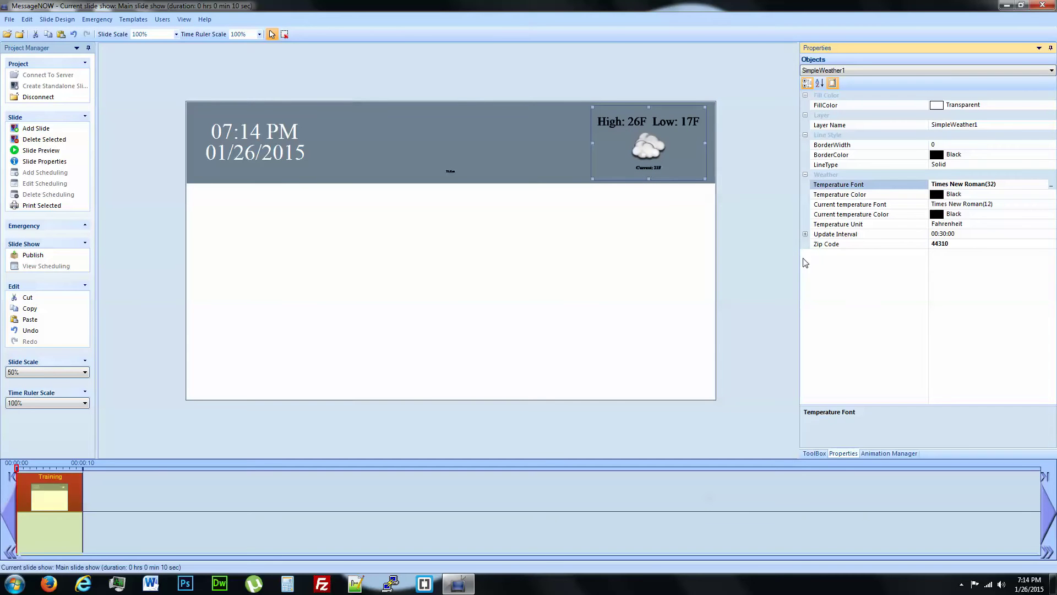
left_click(1051, 155)
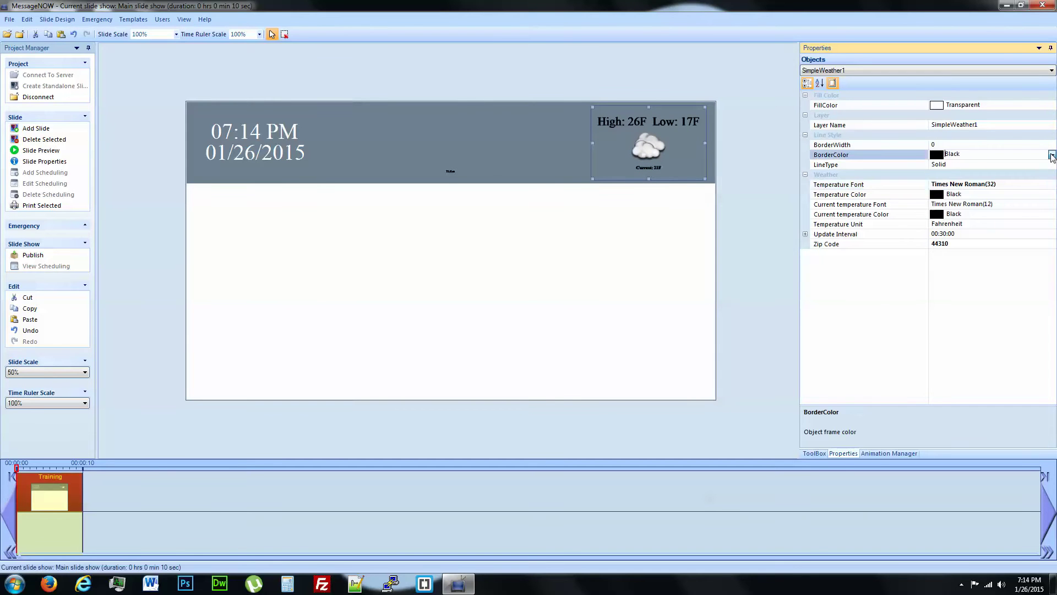
left_click(1052, 155)
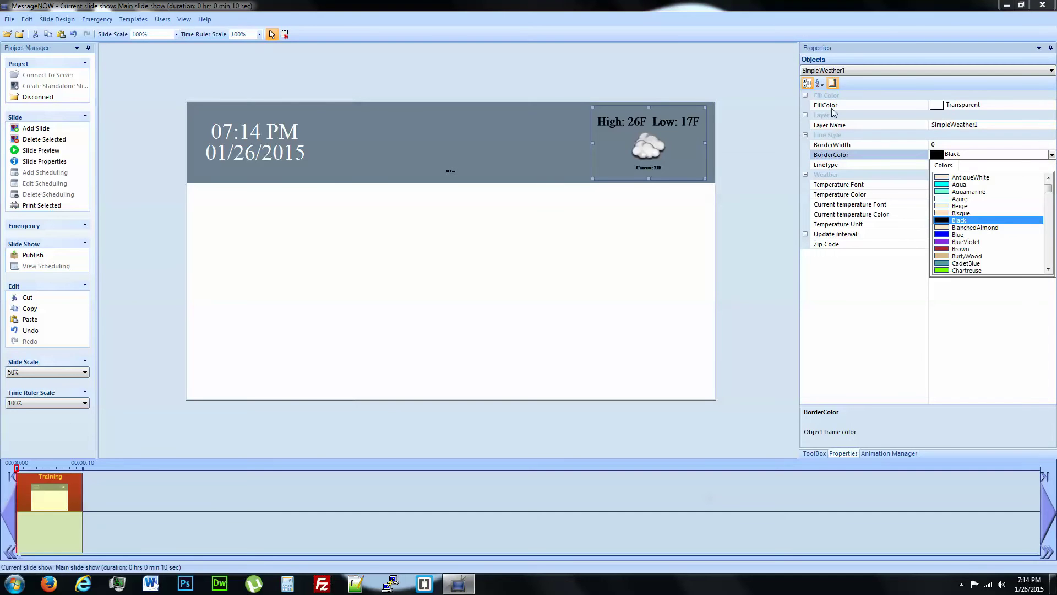
left_click(1052, 104)
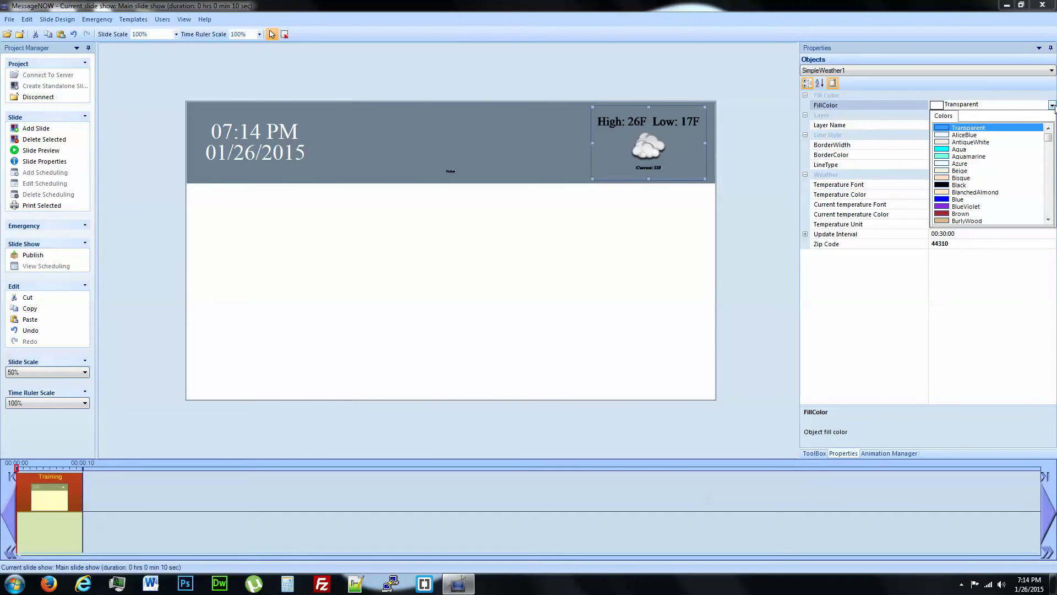
left_click(870, 104)
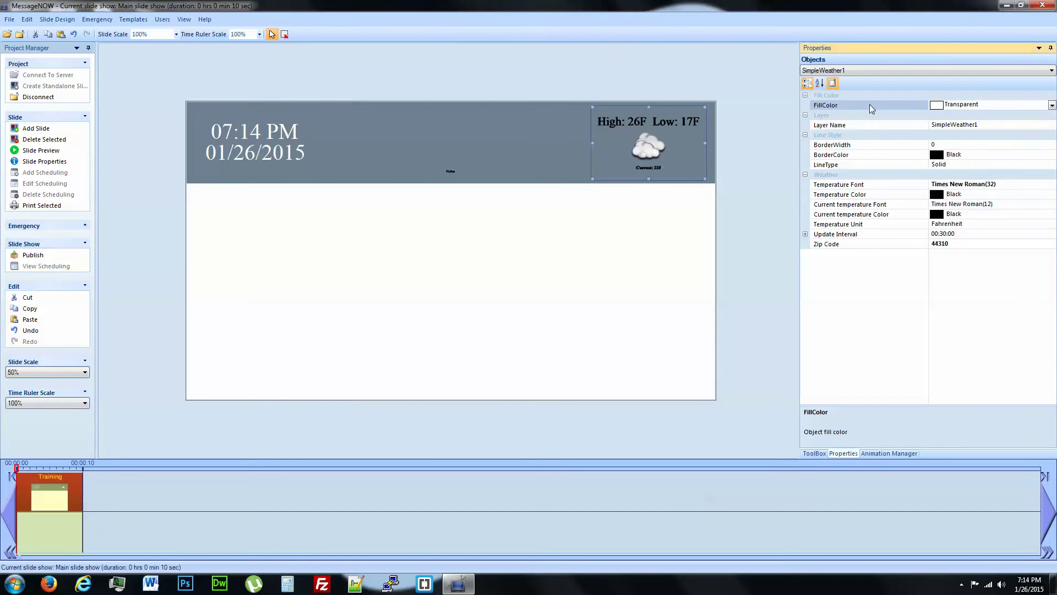
Make both the high/low temperature and current temperature text White.
double_click(937, 195)
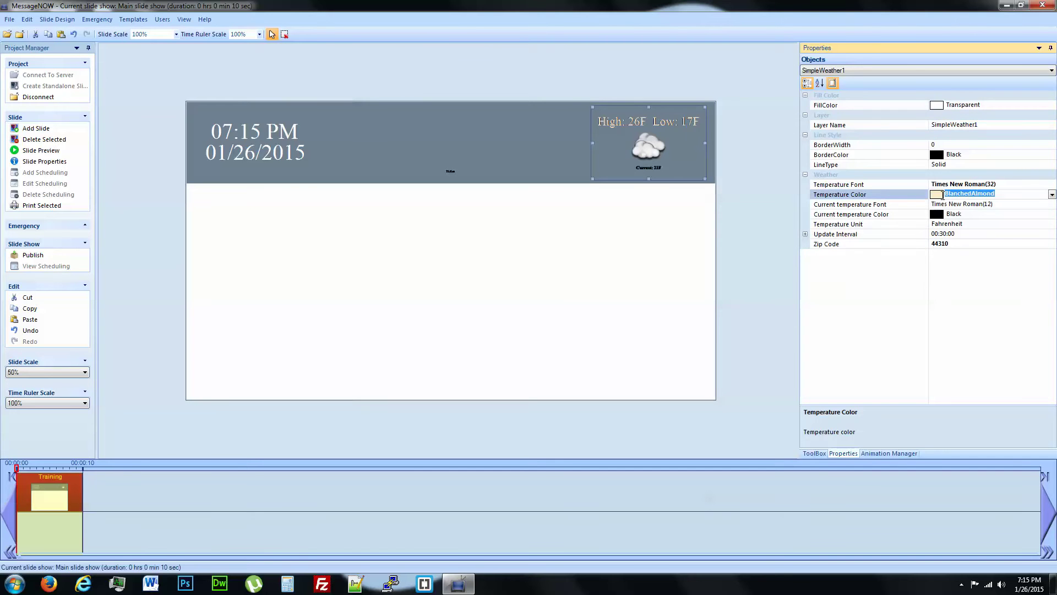
left_click(1054, 197)
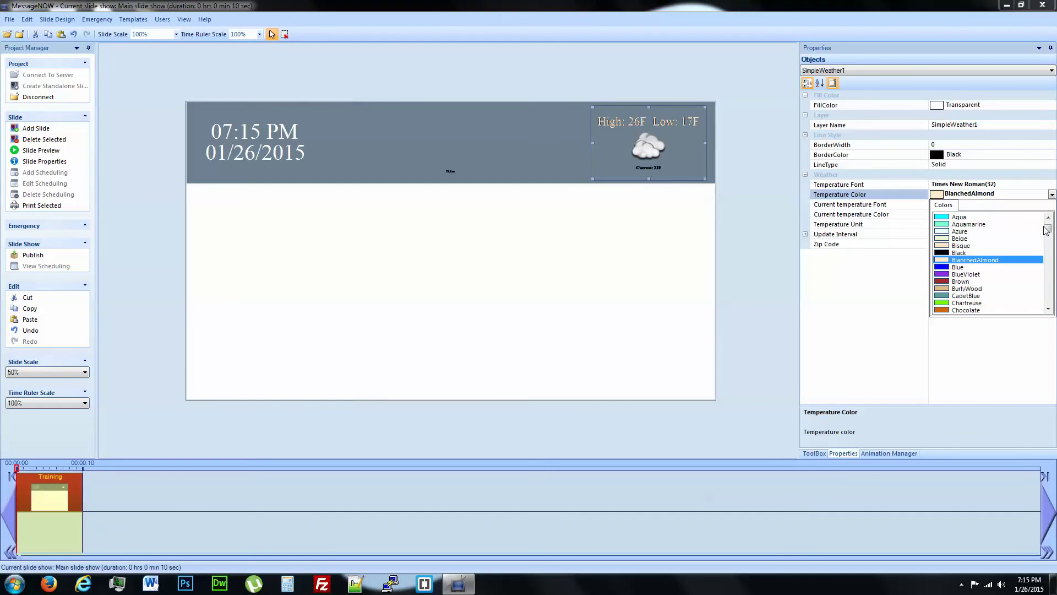
left_click_drag(1046, 230, 1049, 309)
left_click(966, 288)
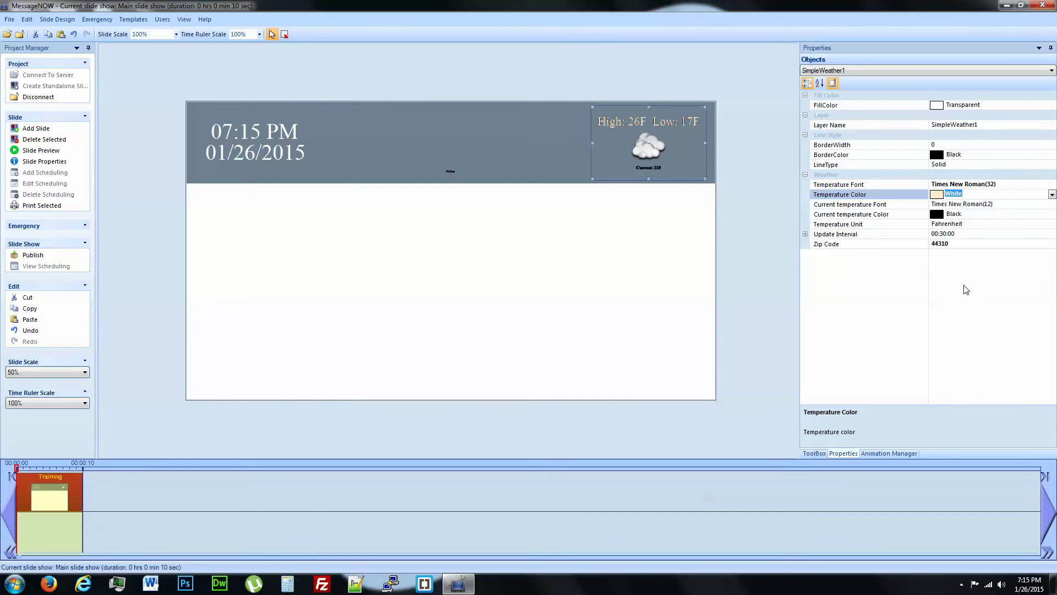
left_click(1001, 217)
left_click(1052, 214)
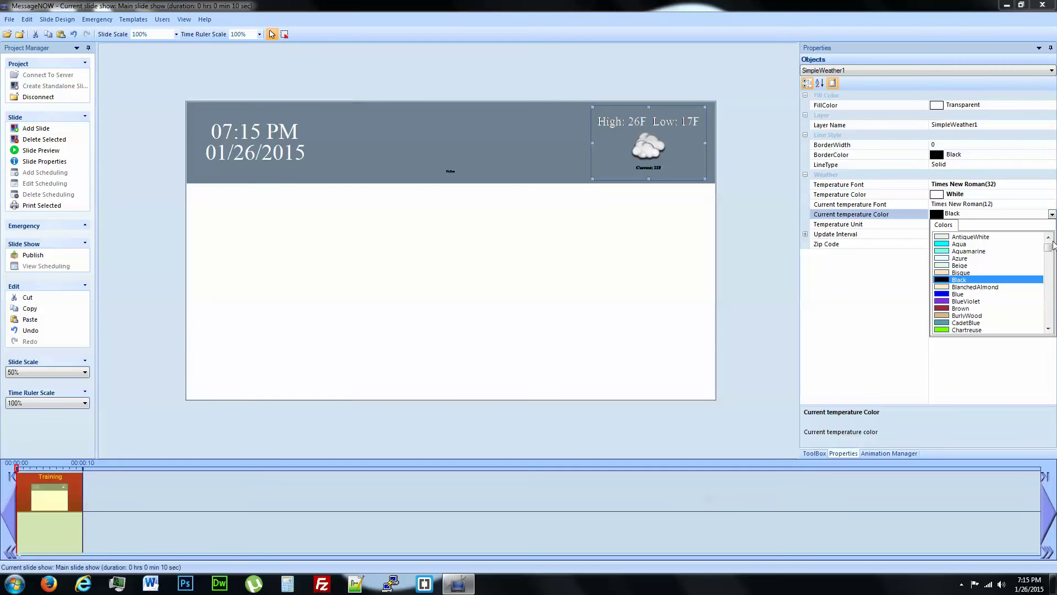
left_click_drag(1047, 251, 1049, 333)
left_click(960, 308)
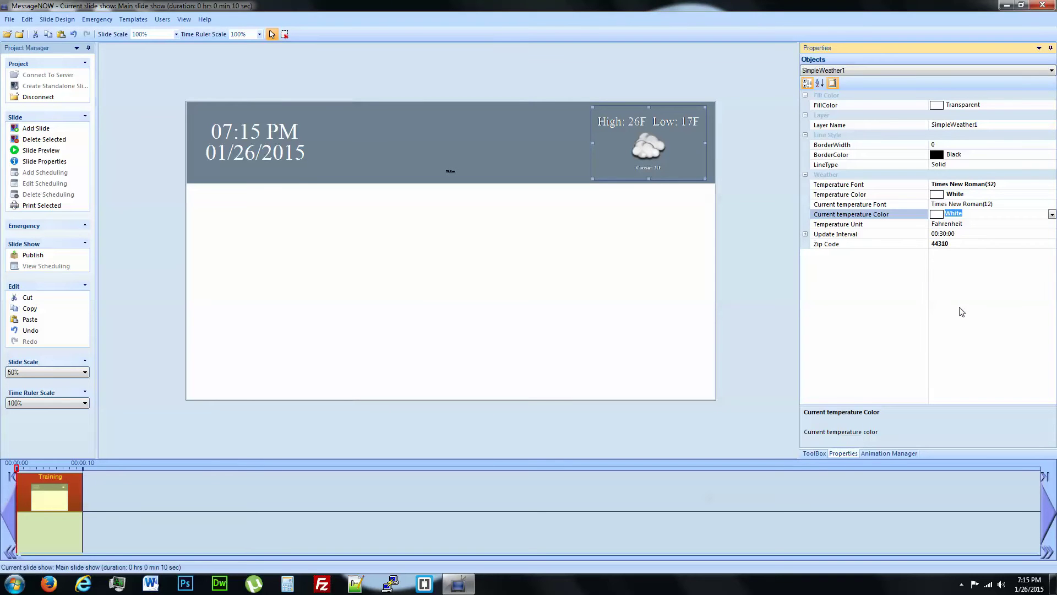
Set the current temperature font to Times New Roman Regular, size 32.
left_click(1003, 200)
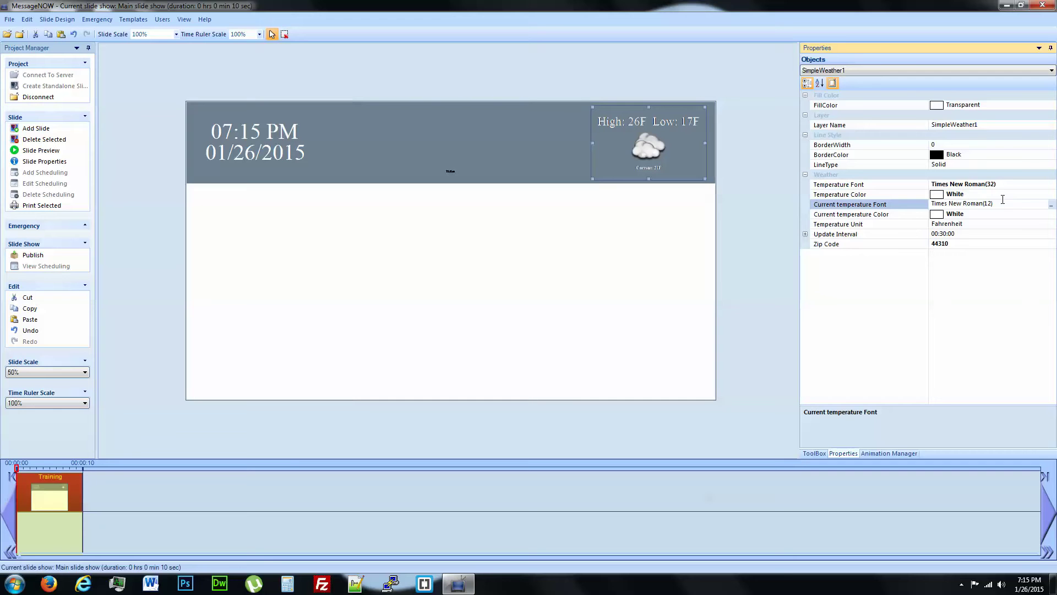
left_click(1051, 205)
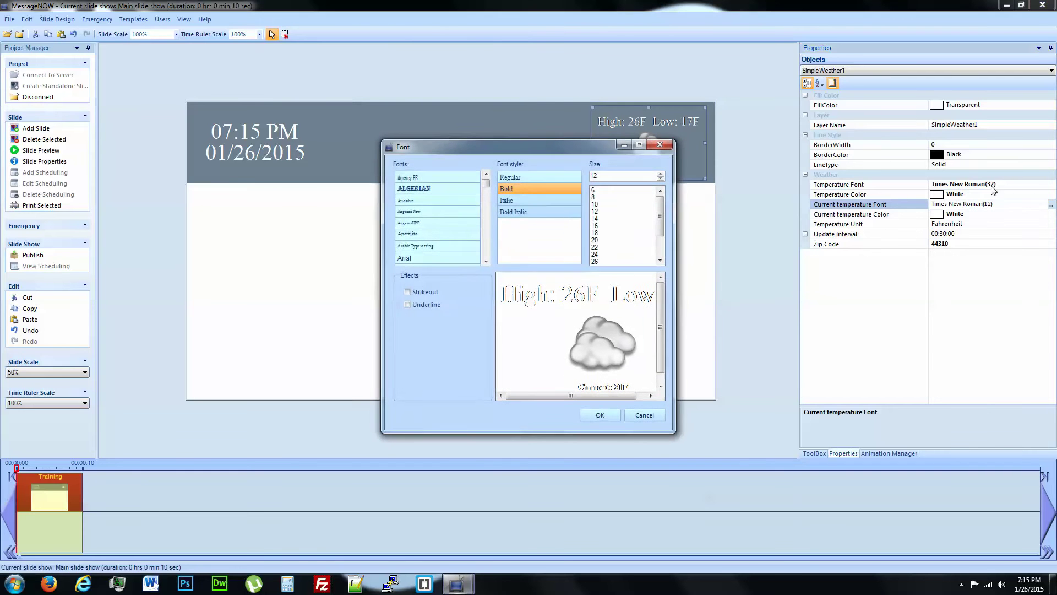
left_click(529, 177)
left_click_drag(661, 213, 662, 240)
left_click(597, 241)
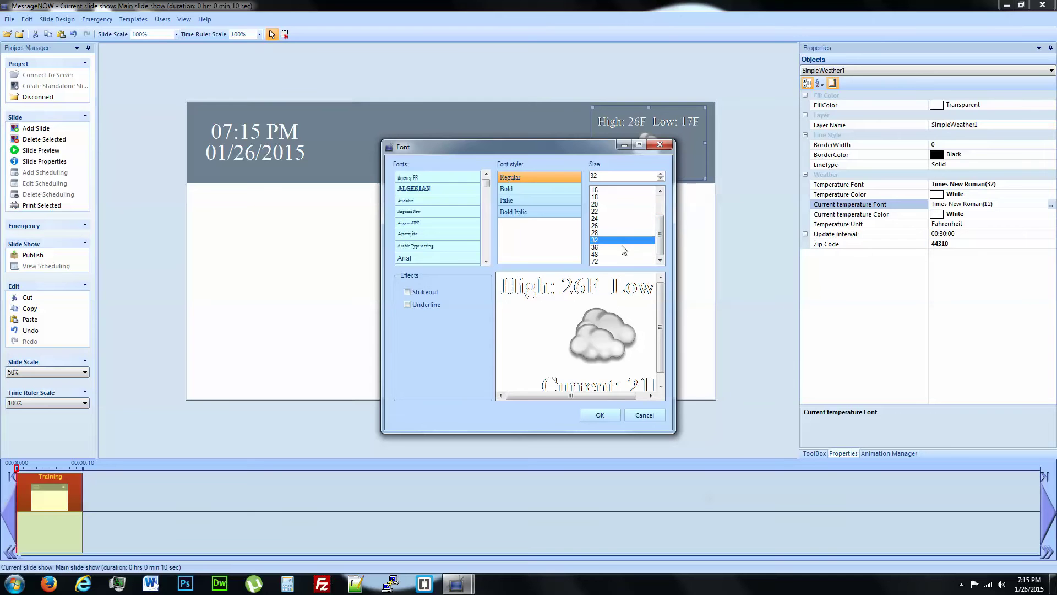
left_click(598, 416)
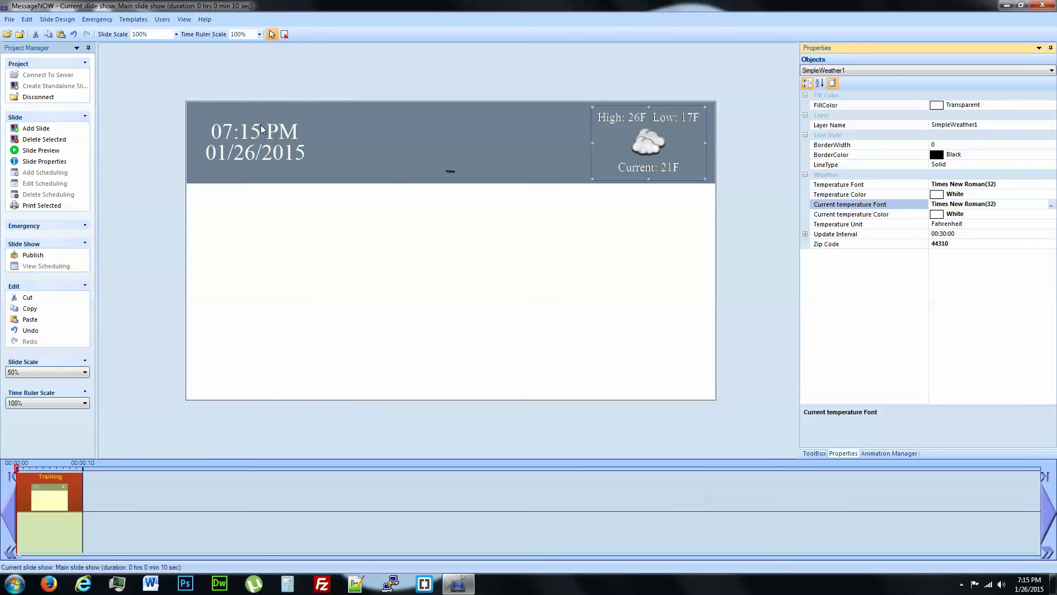
left_click(574, 157)
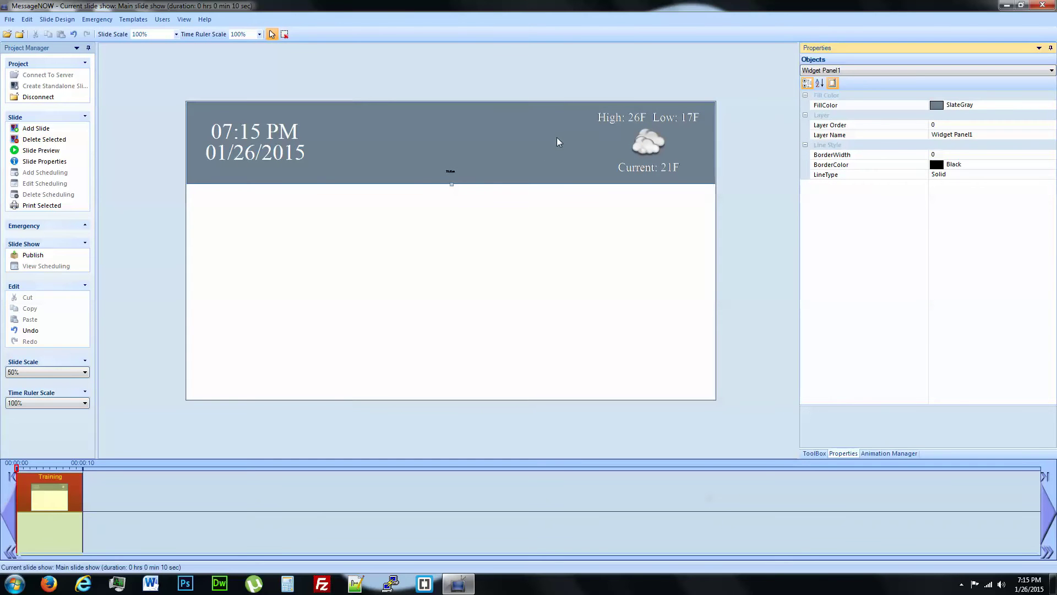
Nudge the ticker box up, stretch it left and right, and make it slightly shorter.
left_click(451, 172)
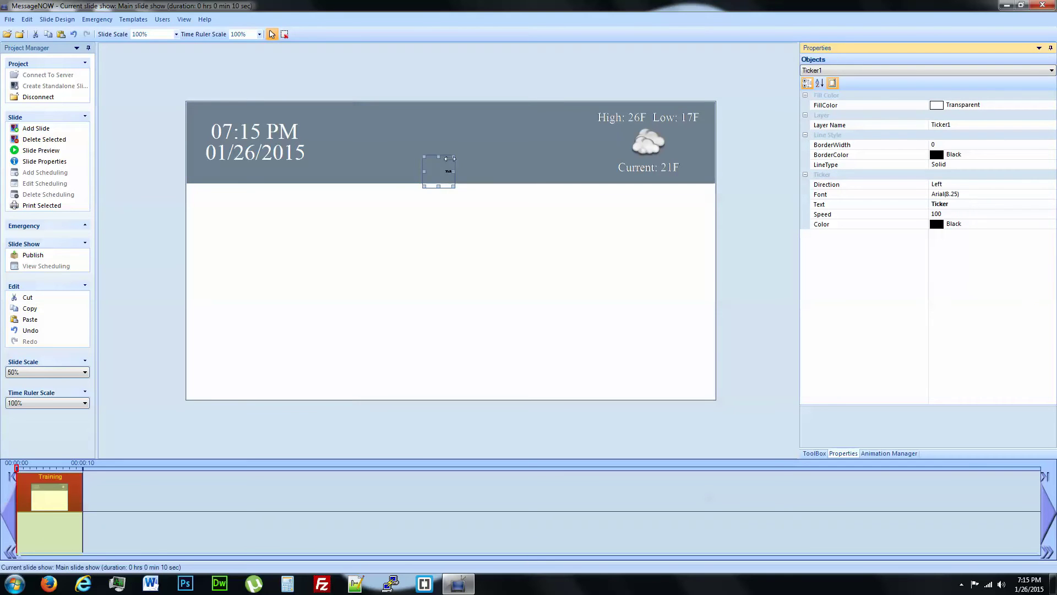
left_click_drag(441, 174, 428, 168)
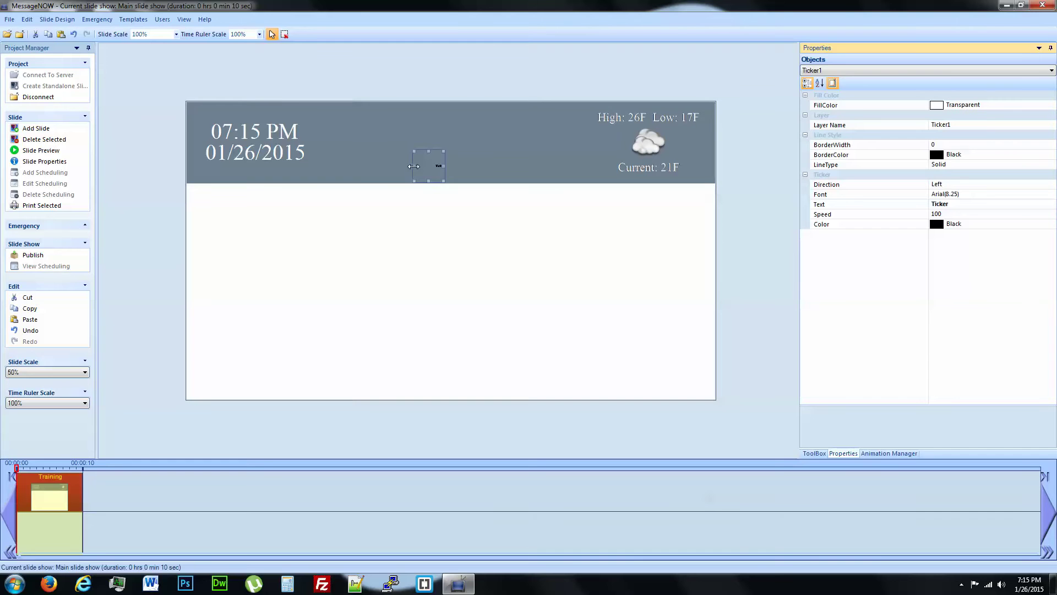
left_click_drag(409, 167, 353, 164)
left_click_drag(442, 166, 510, 164)
left_click_drag(432, 151, 433, 163)
Replace the ticker text with 'This is a ticker. Change me..........' in Arial, size 16, red.
double_click(437, 171)
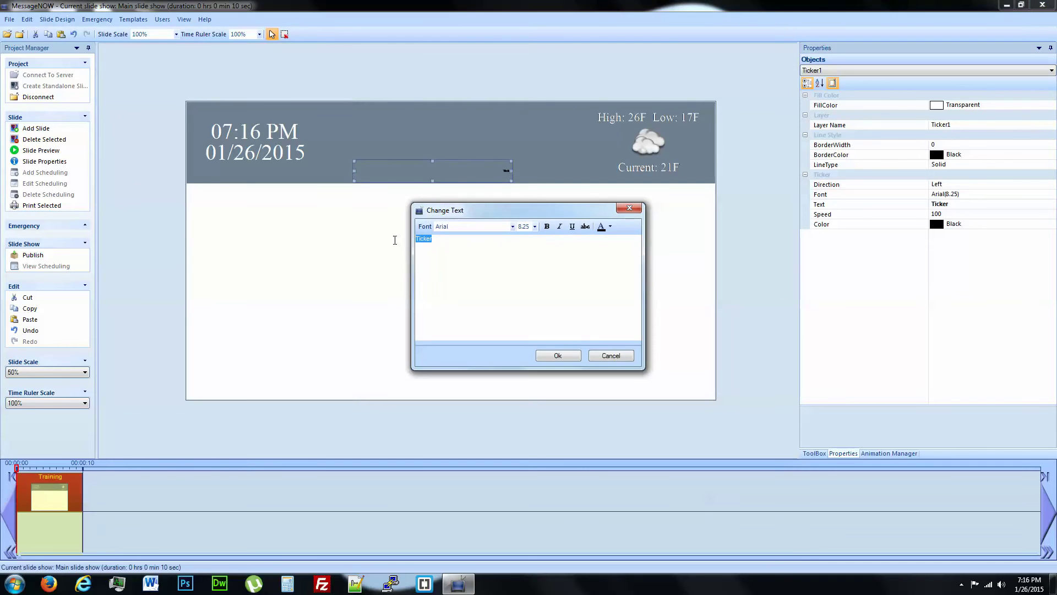
key("BackSpace")
left_click_drag(523, 240, 374, 220)
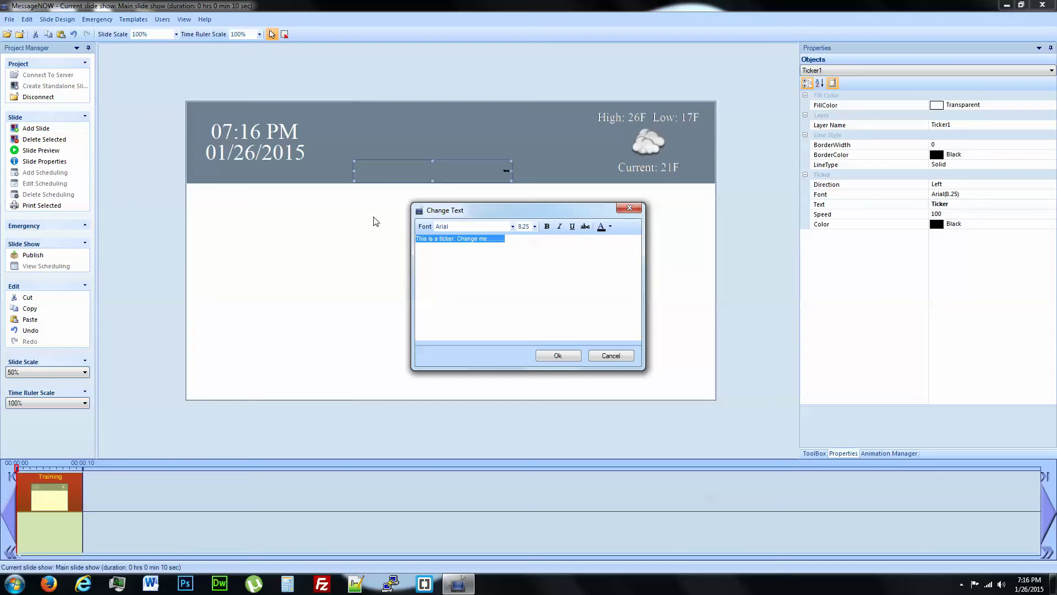
left_click(513, 226)
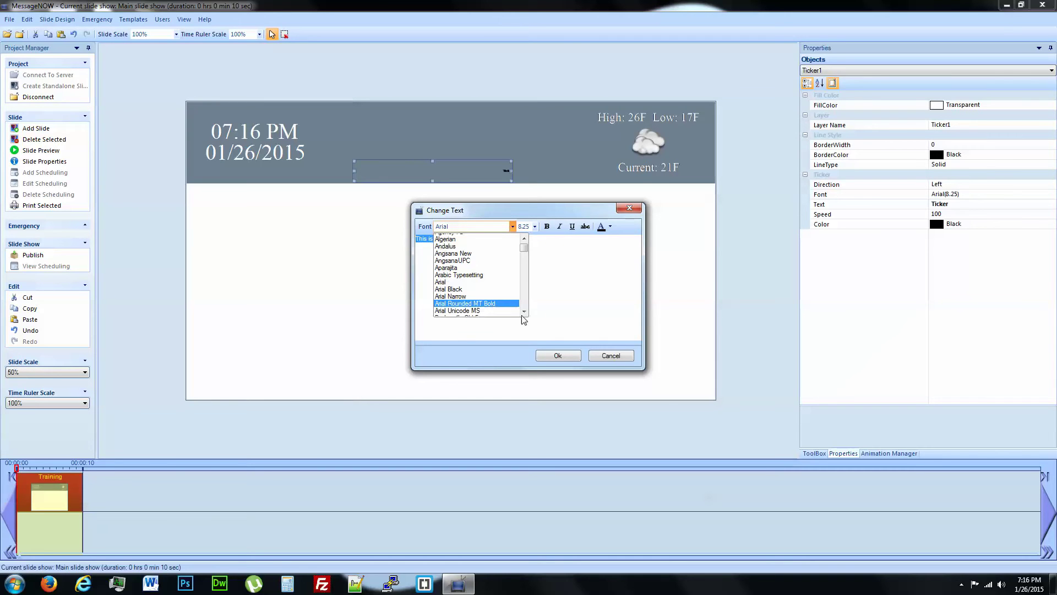
left_click(524, 238)
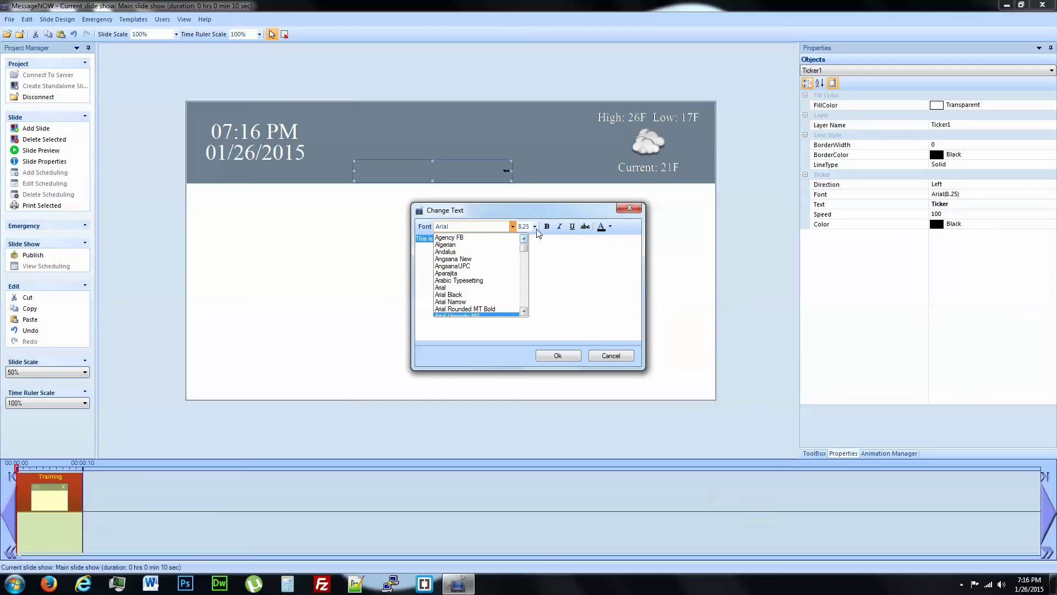
left_click(536, 226)
scroll(524, 276, "down", 2)
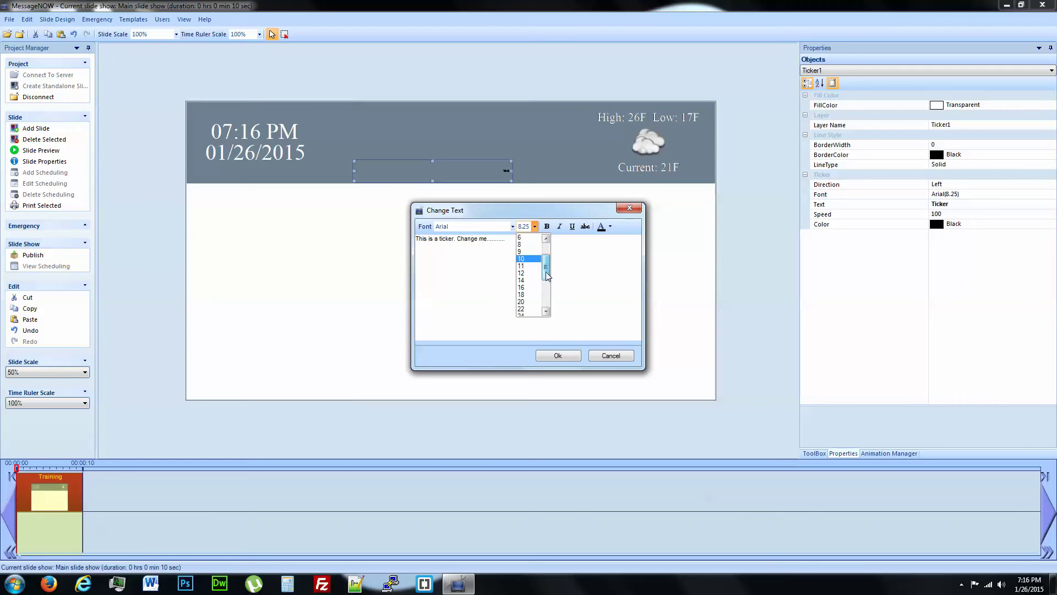
left_click(522, 287)
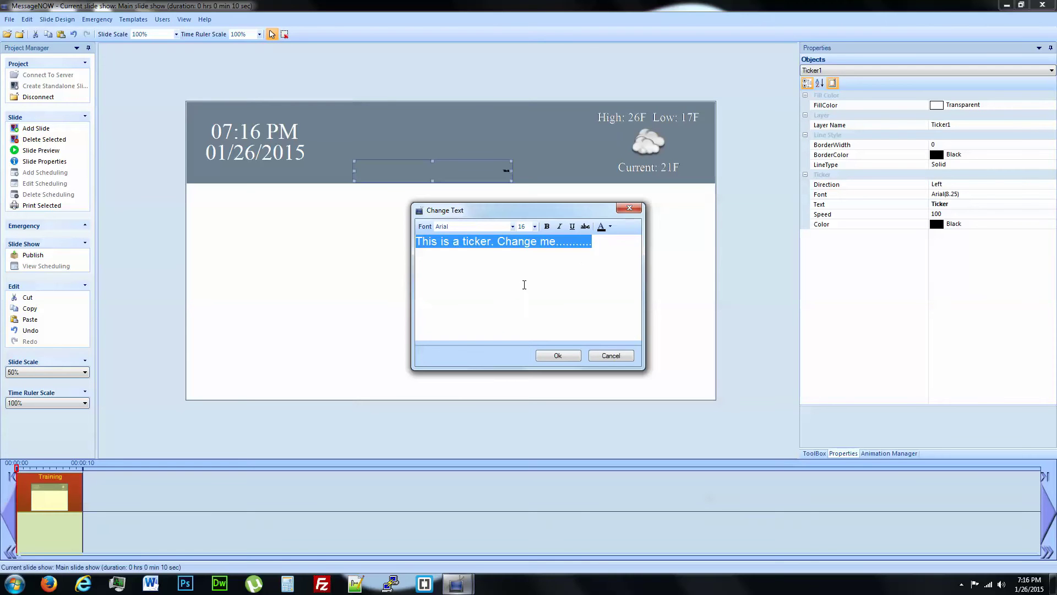
left_click(610, 227)
left_click(612, 260)
left_click(557, 355)
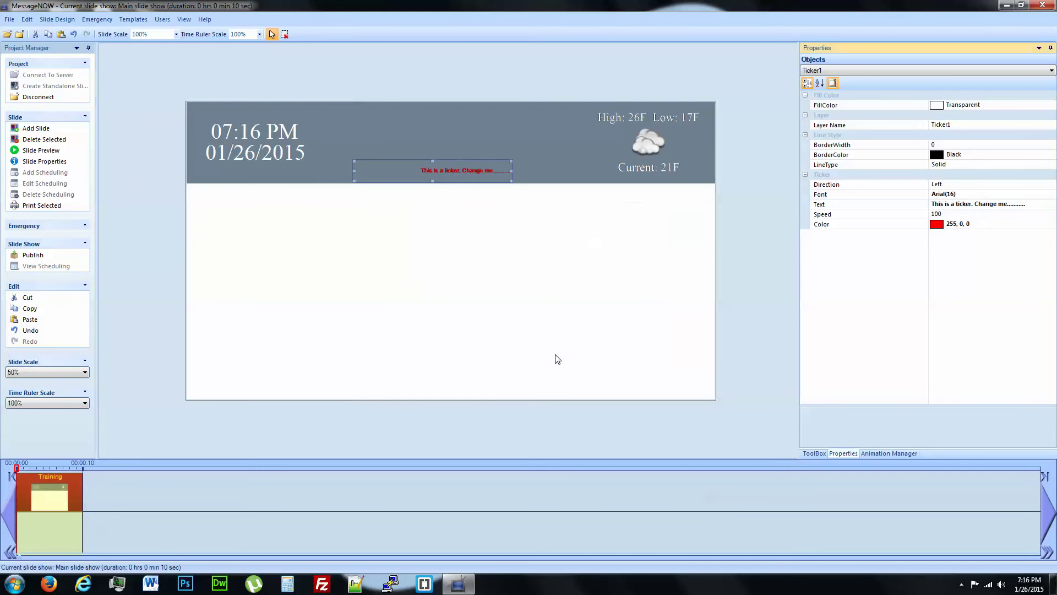
Enlarge the ticker text to size 24.
double_click(463, 171)
left_click(534, 226)
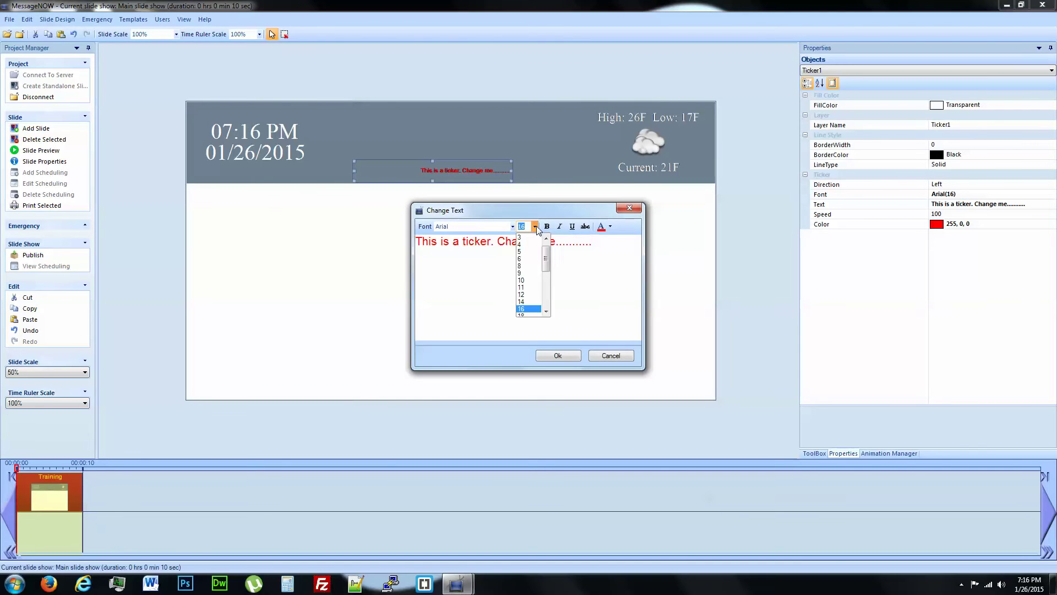
left_click(546, 311)
left_click(521, 301)
left_click(570, 354)
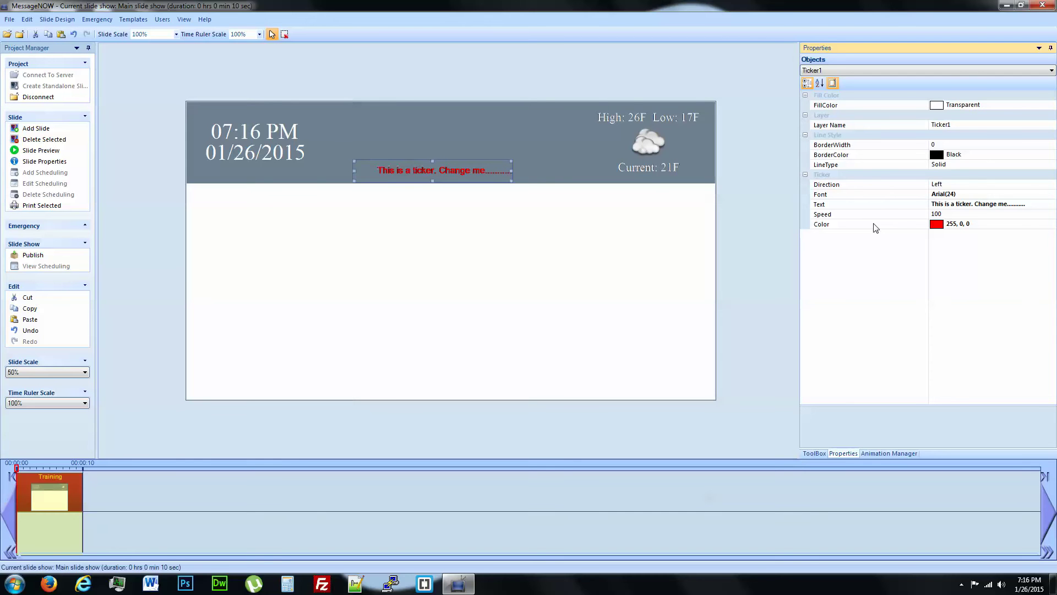
Set the ticker text colour to White in Properties.
left_click(1052, 224)
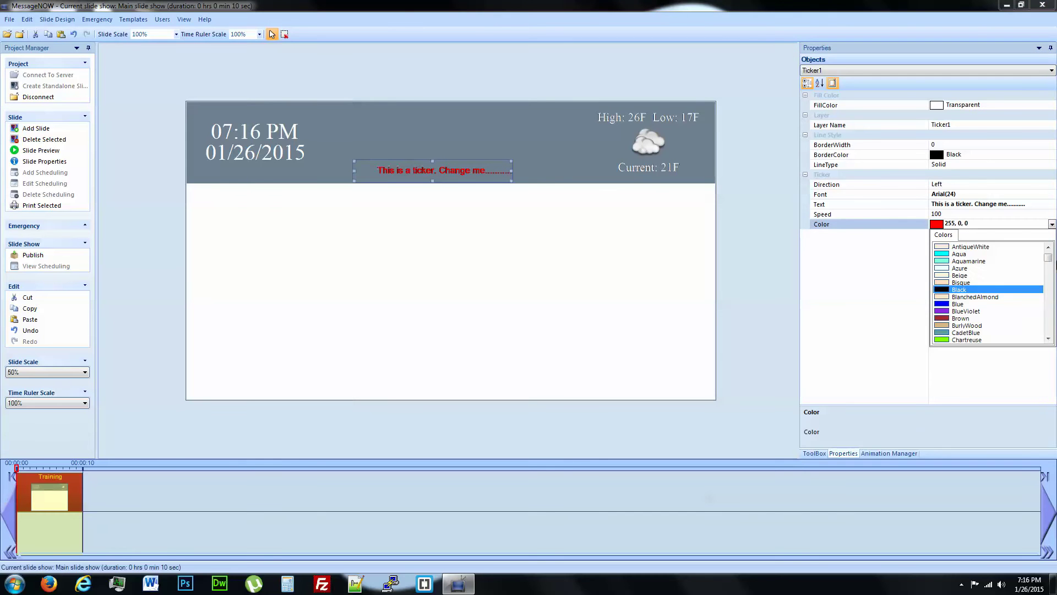
left_click(1052, 339)
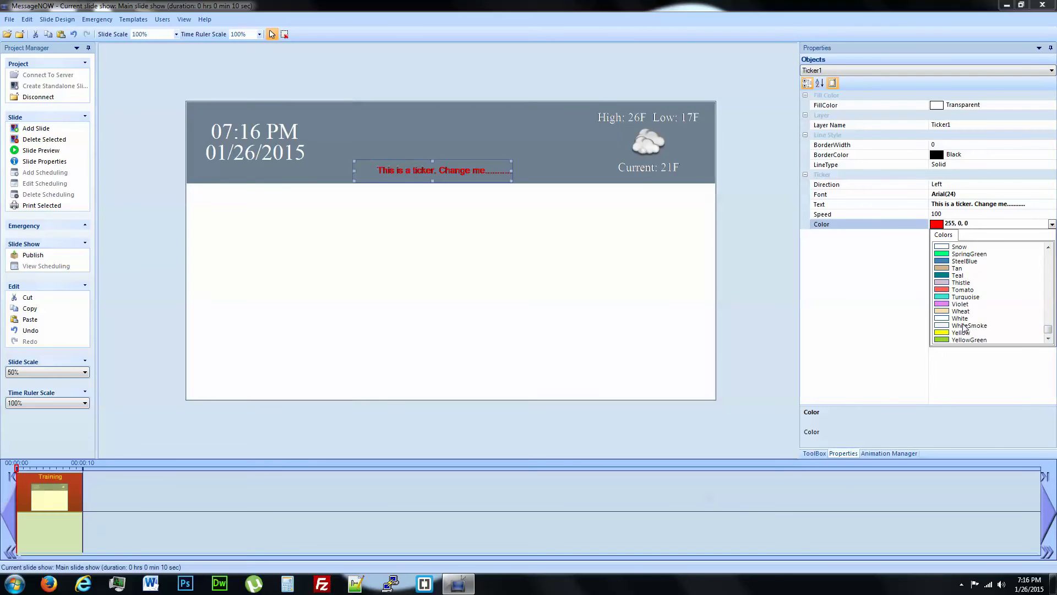
left_click(959, 319)
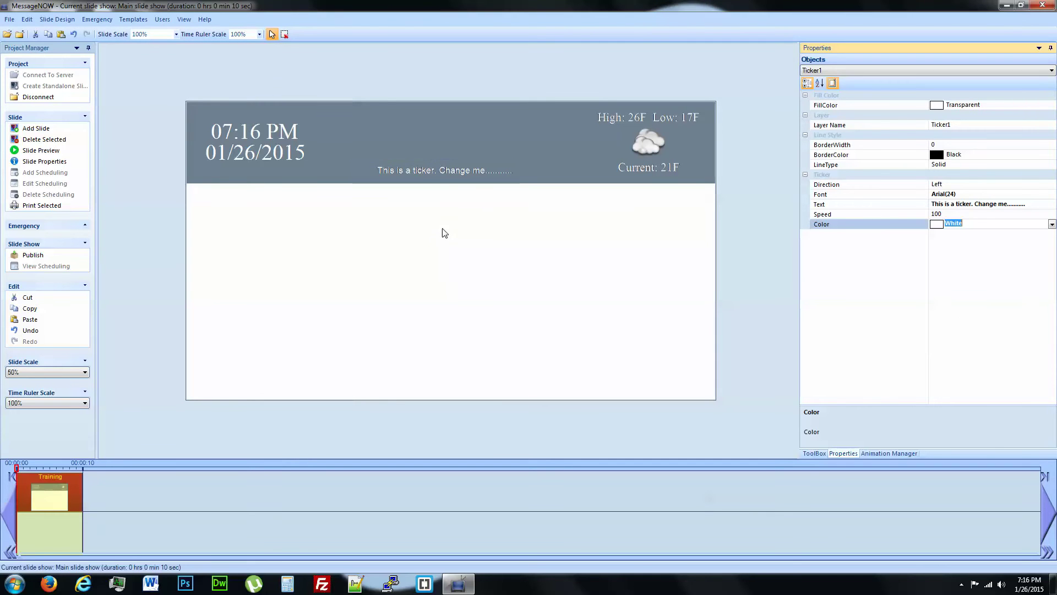
left_click(429, 169)
left_click(583, 167)
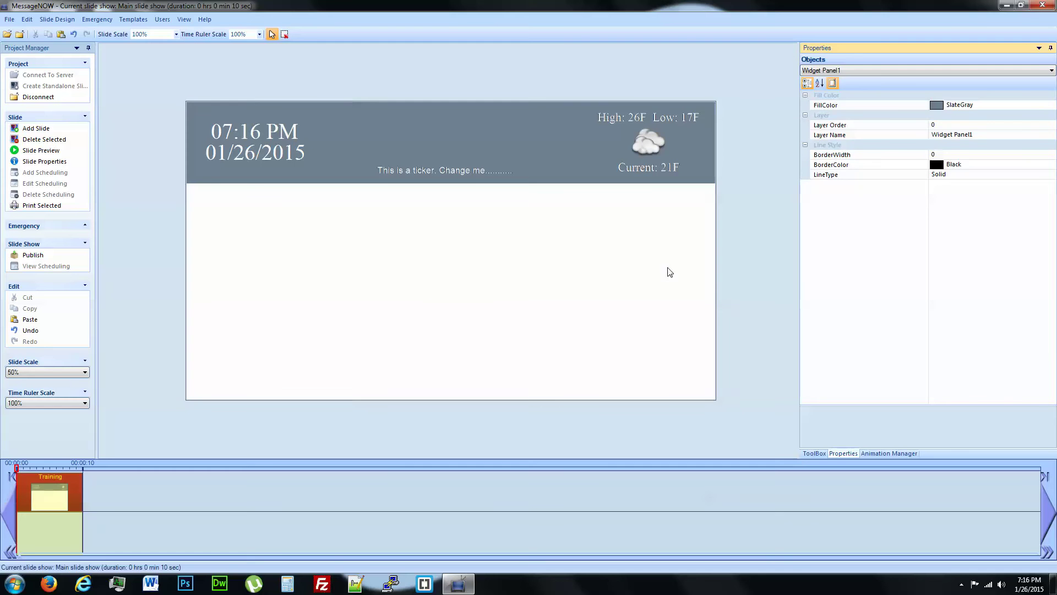
Move the logo frame toward the header centre and load companyLogo from Multimedia > Pictures.
left_click(427, 131)
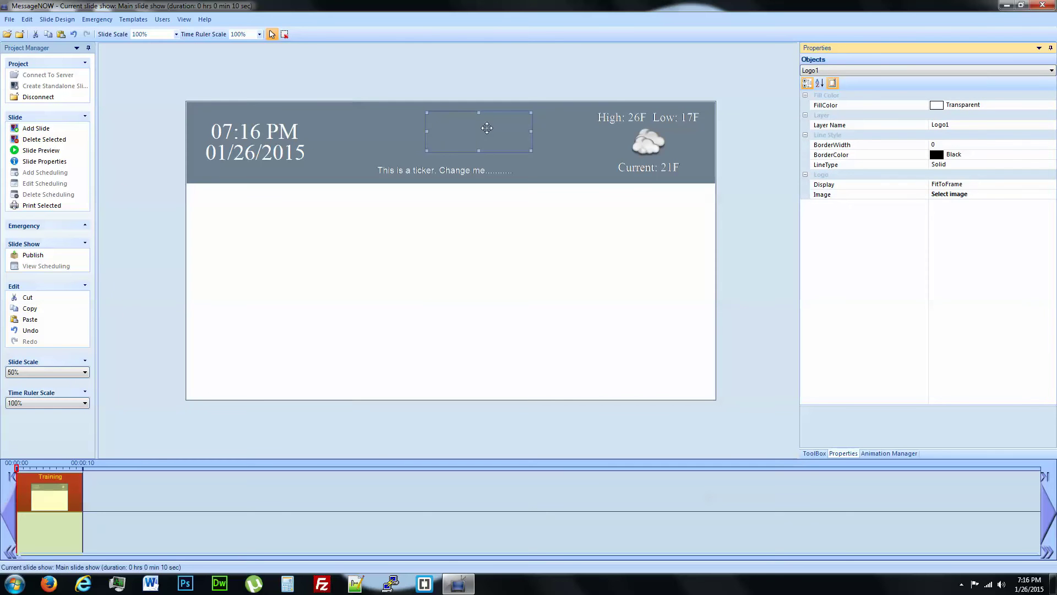
left_click_drag(487, 127, 446, 127)
left_click(1052, 195)
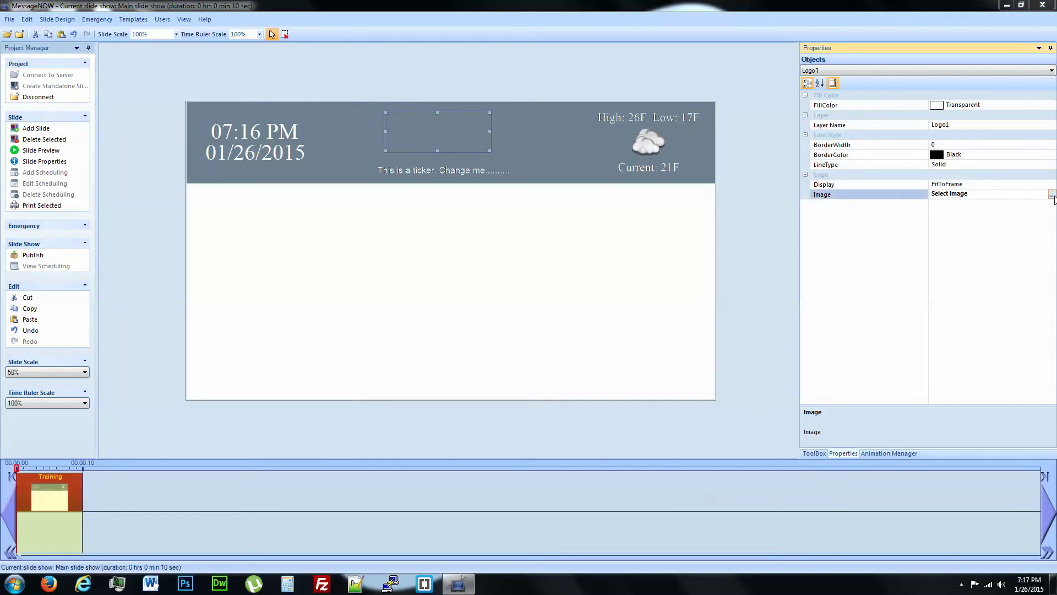
left_click(1051, 194)
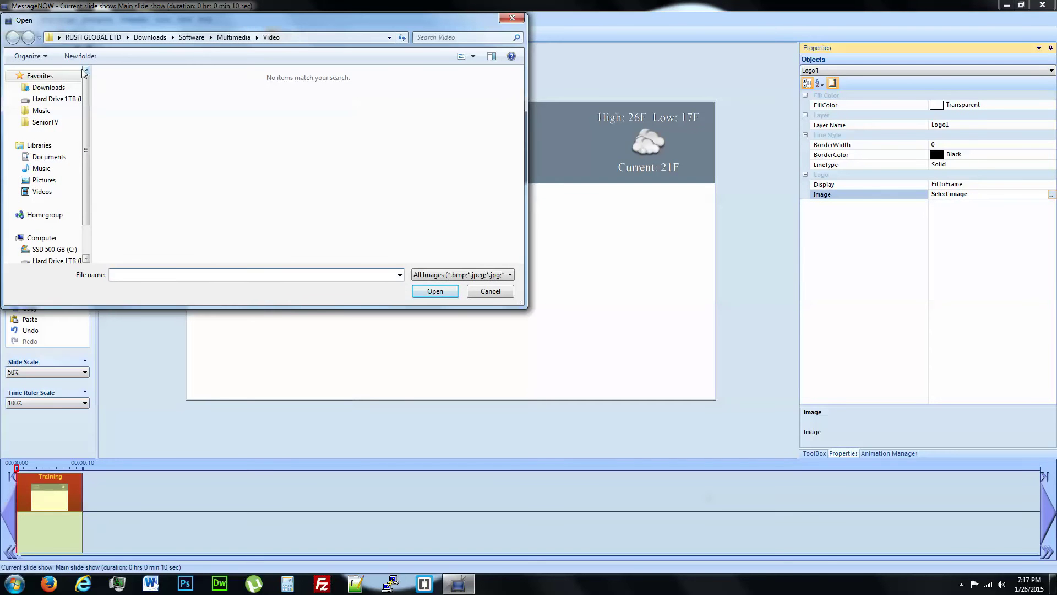
left_click_drag(133, 18, 279, 88)
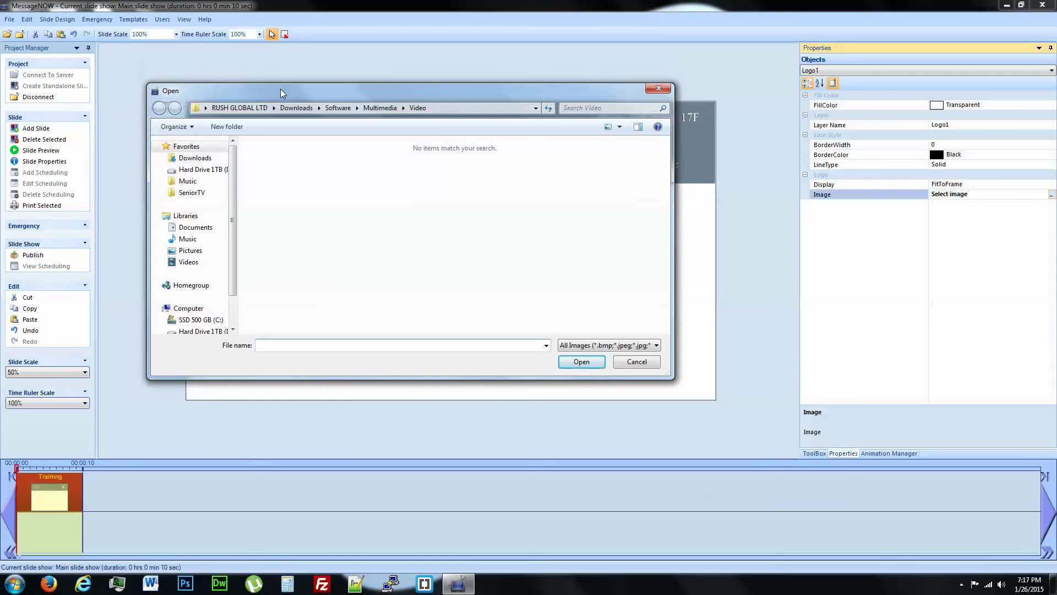
left_click(199, 192)
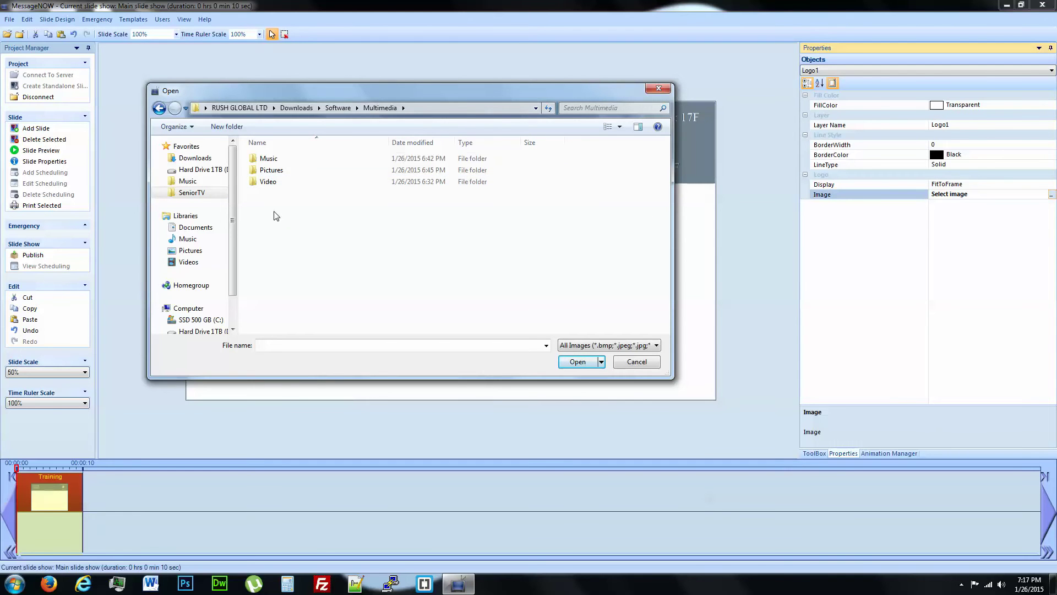
double_click(273, 174)
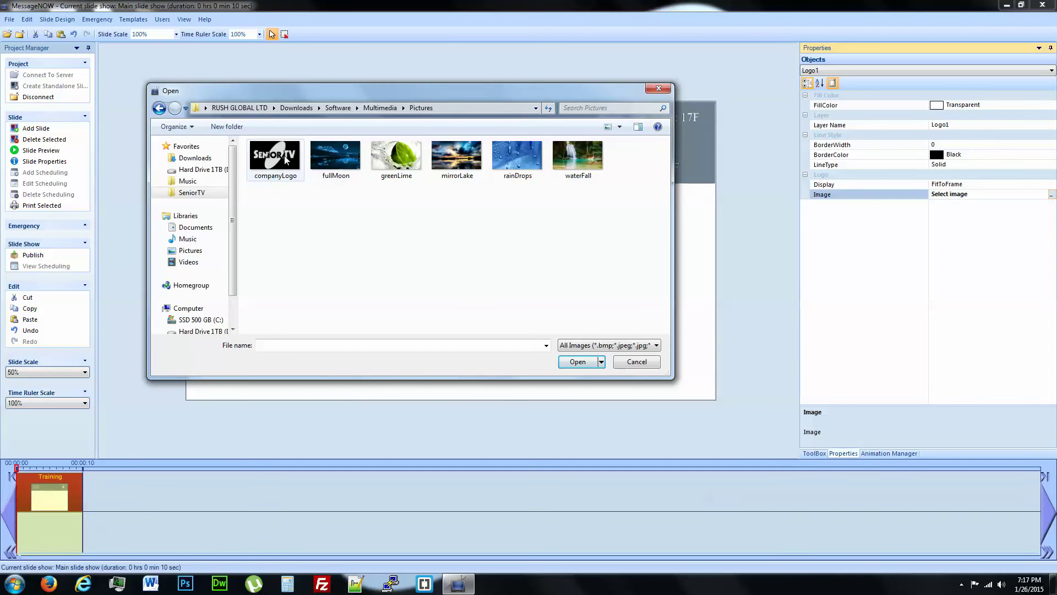
double_click(285, 160)
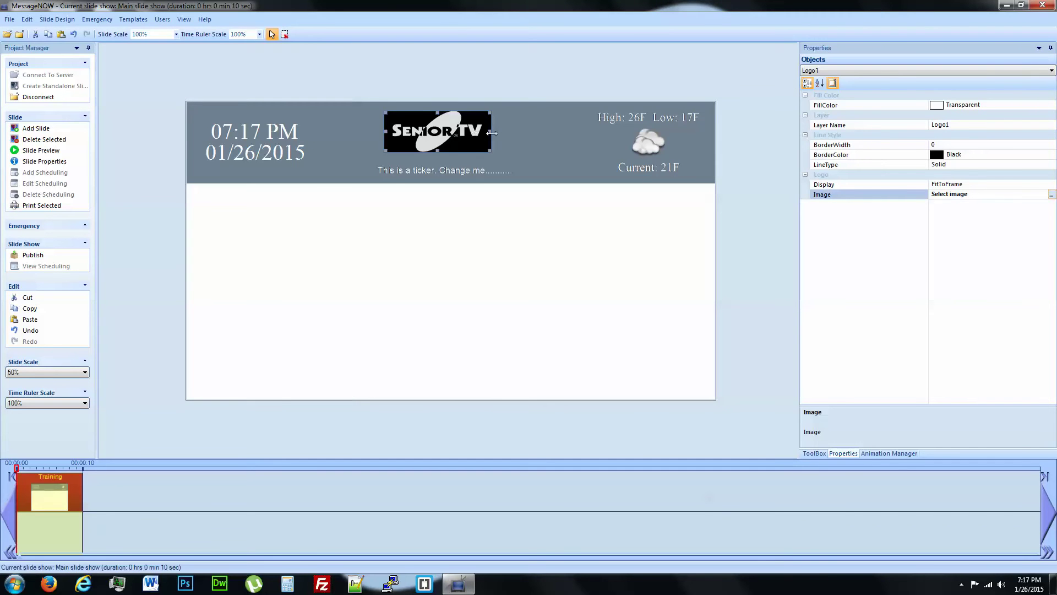
Widen the logo frame on both sides and make it taller.
left_click_drag(493, 132, 538, 132)
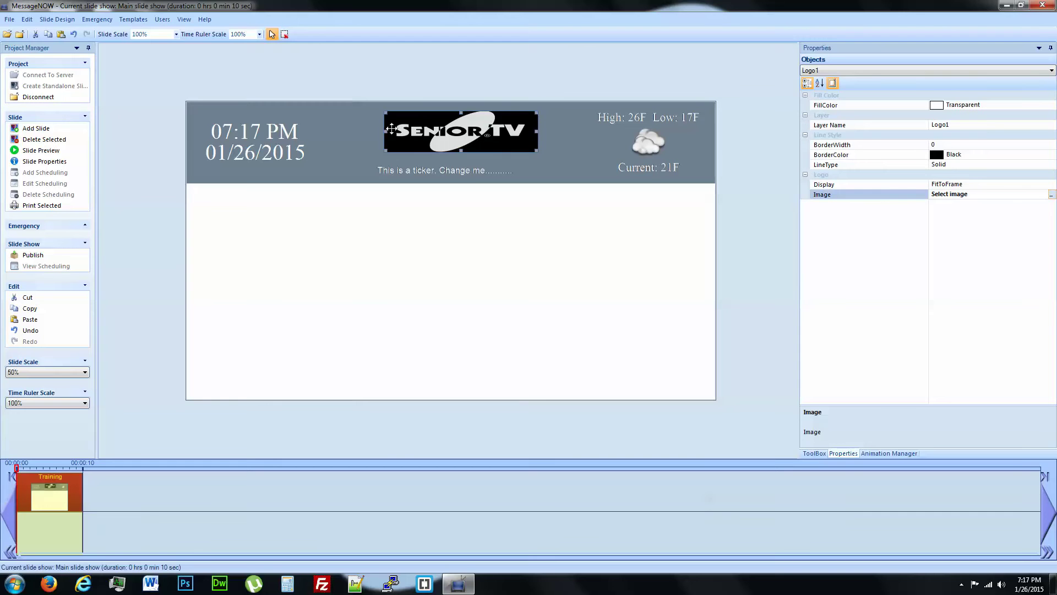
mouse_move(382, 131)
left_mouse_down()
mouse_move(355, 130)
mouse_move(364, 129)
left_mouse_up()
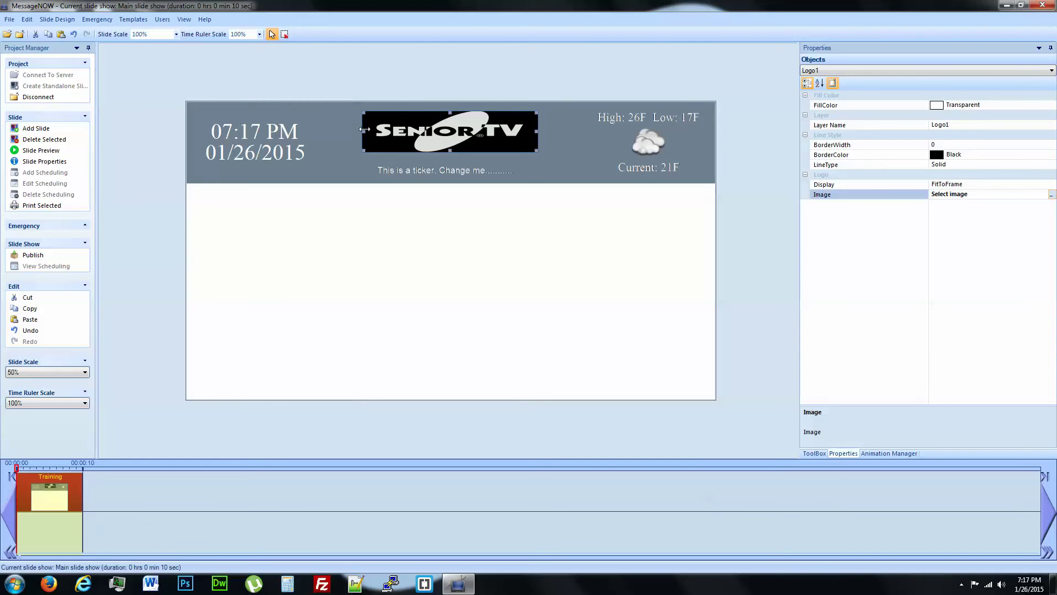
left_click_drag(450, 151, 442, 130)
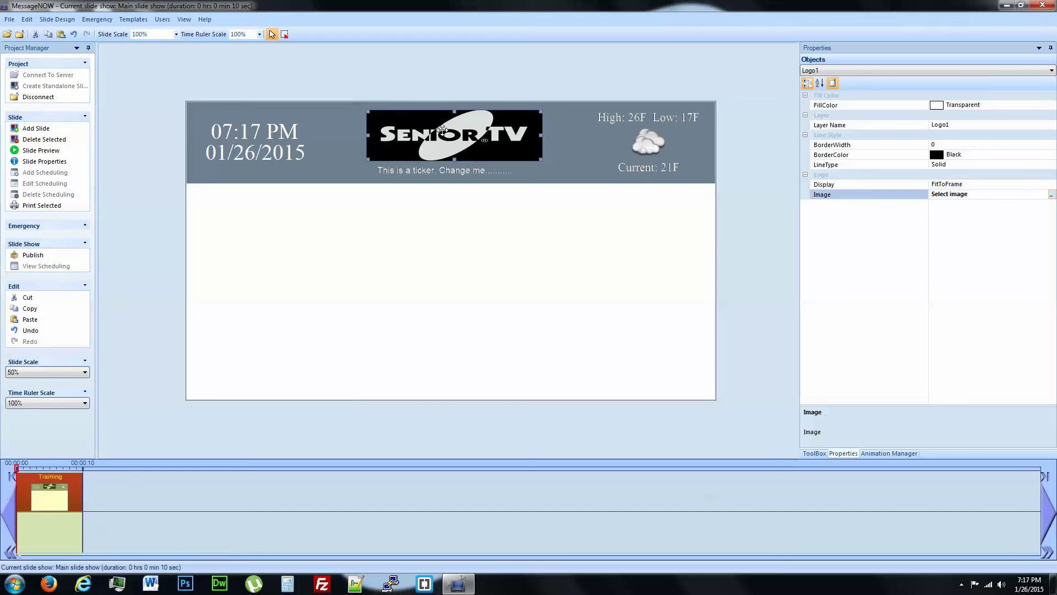
Change the header panel's fill colour from SlateGray to DarkGray.
left_click(331, 148)
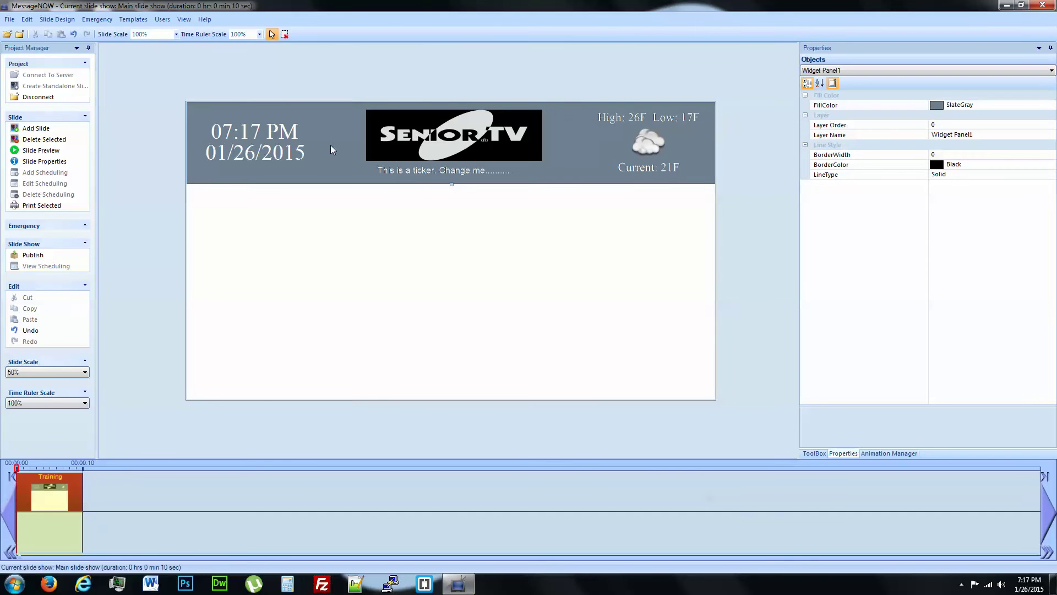
left_click(1052, 105)
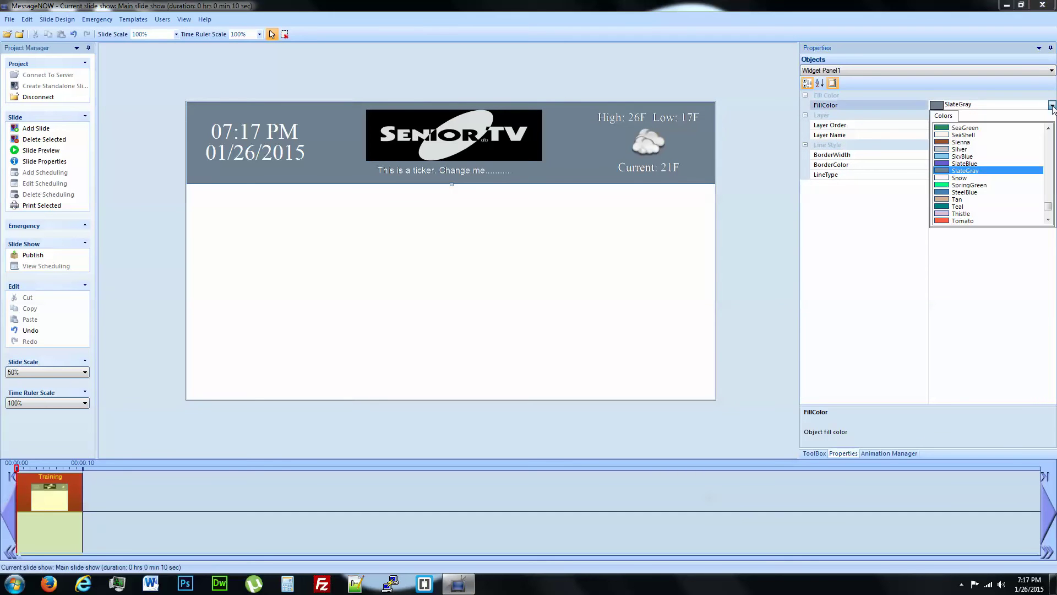
left_click(1049, 128)
left_click(1049, 128)
left_click(1048, 129)
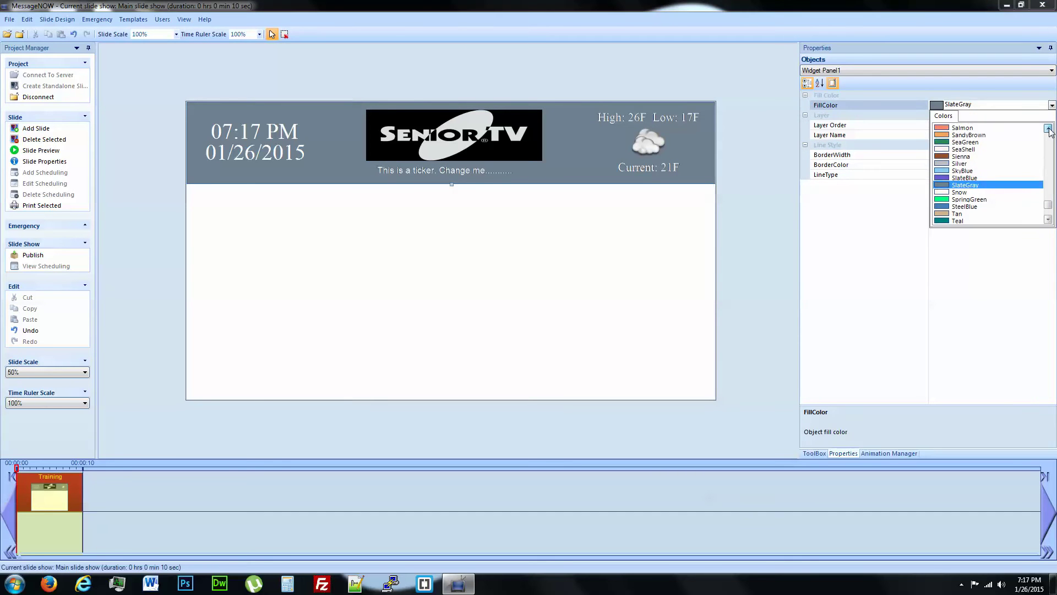
left_click(1049, 128)
left_click_drag(1048, 129, 1049, 128)
left_click(1048, 128)
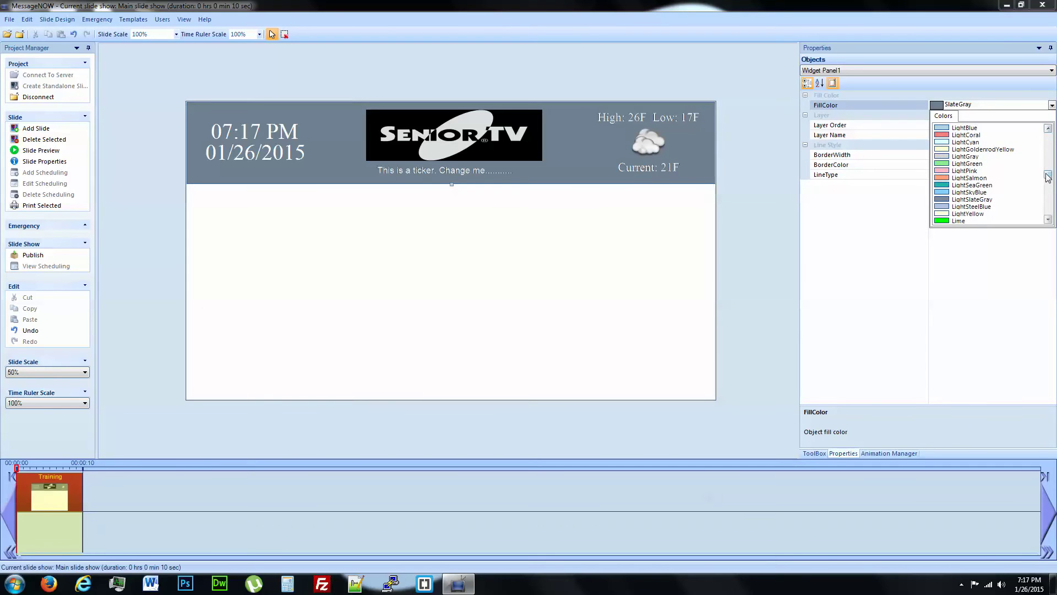
left_click_drag(1048, 175, 1050, 151)
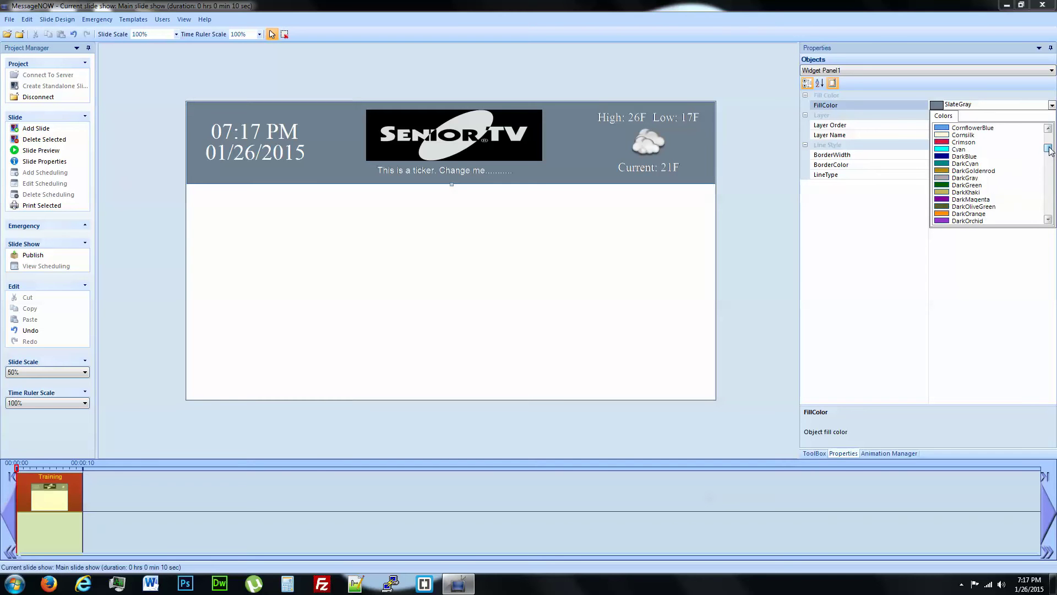
left_click(965, 177)
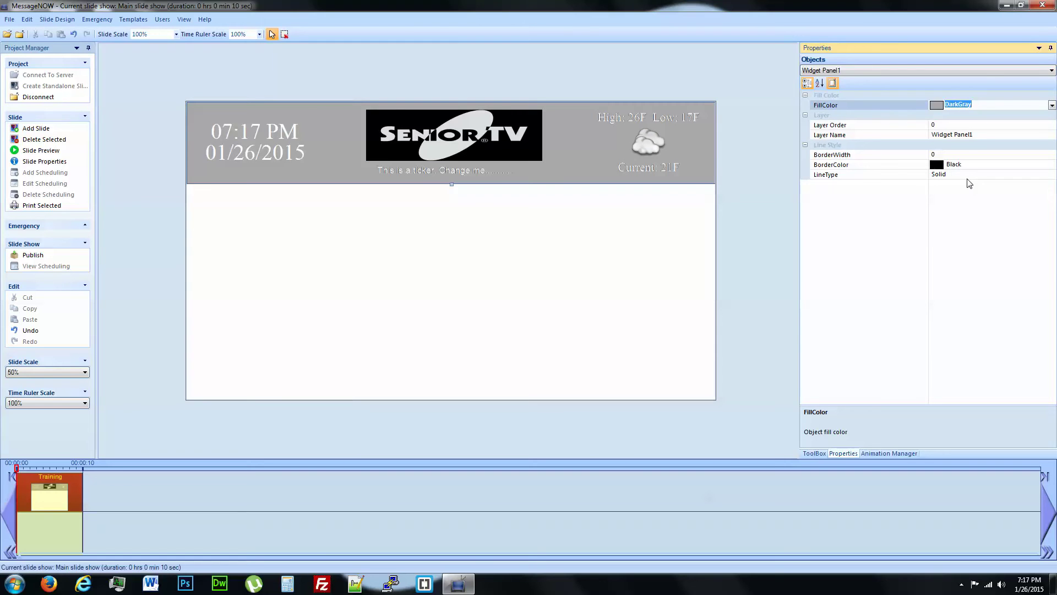
Switch the header panel's fill colour to Black.
left_click(1052, 106)
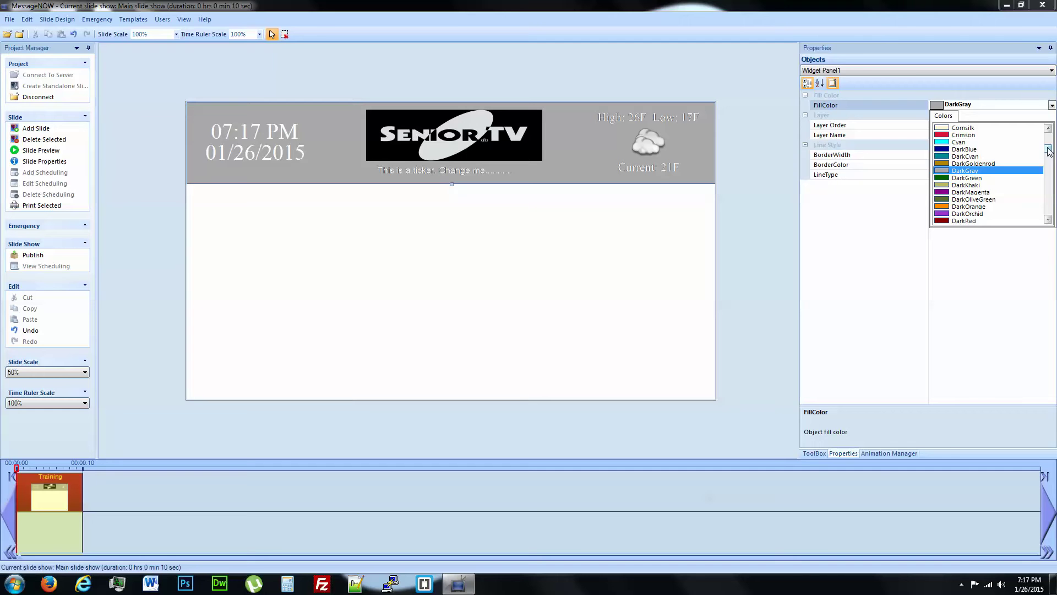
mouse_move(1049, 151)
left_mouse_down()
mouse_move(1052, 215)
mouse_move(1049, 132)
left_mouse_up()
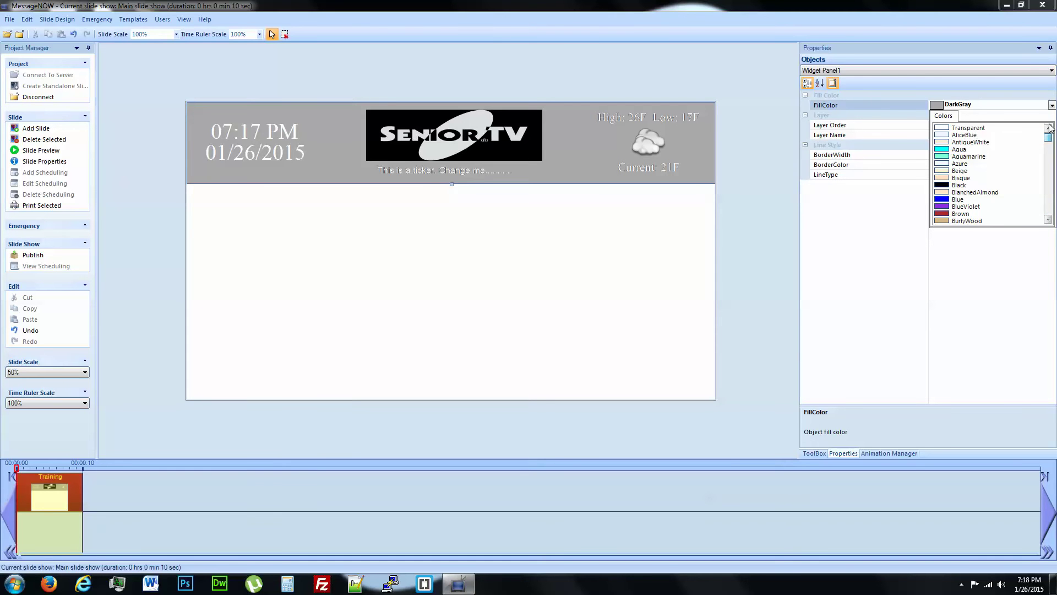
left_click(963, 185)
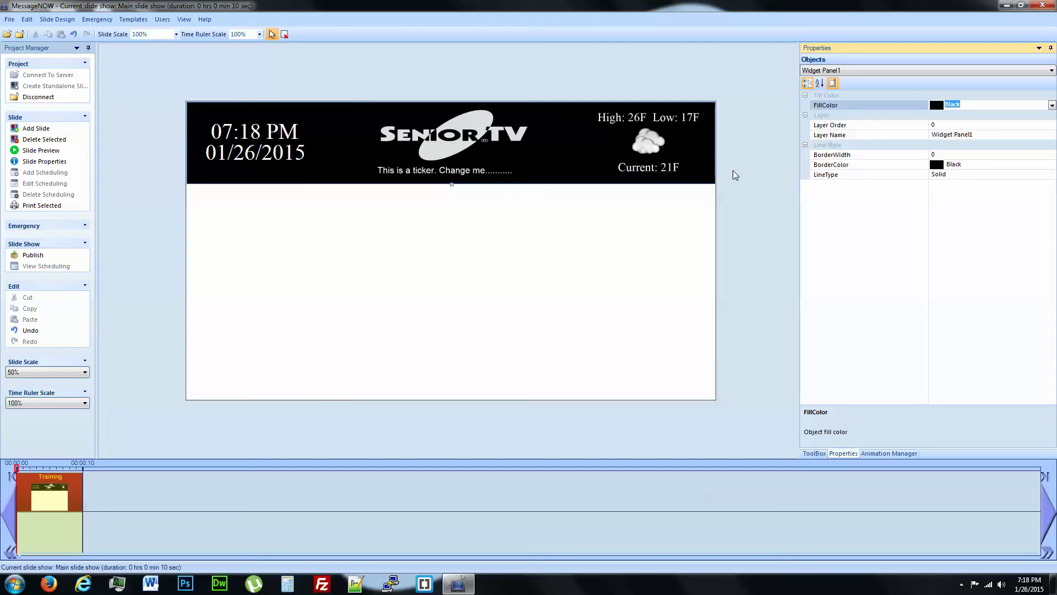
left_click(450, 279)
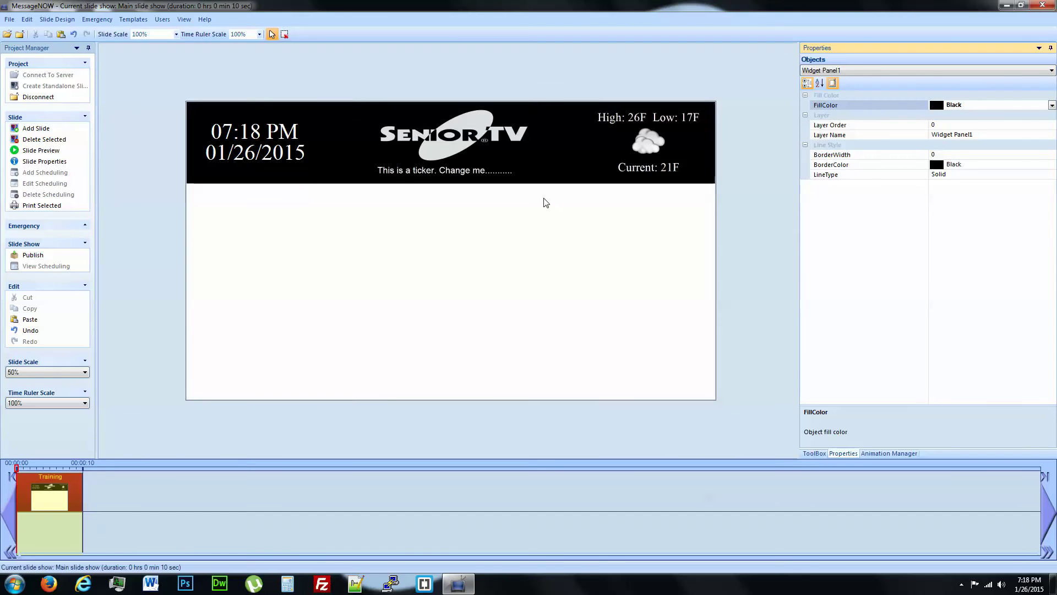
Place a Left Panel on the slide and widen it to about a quarter of the slide.
left_click(595, 141)
left_click(564, 142)
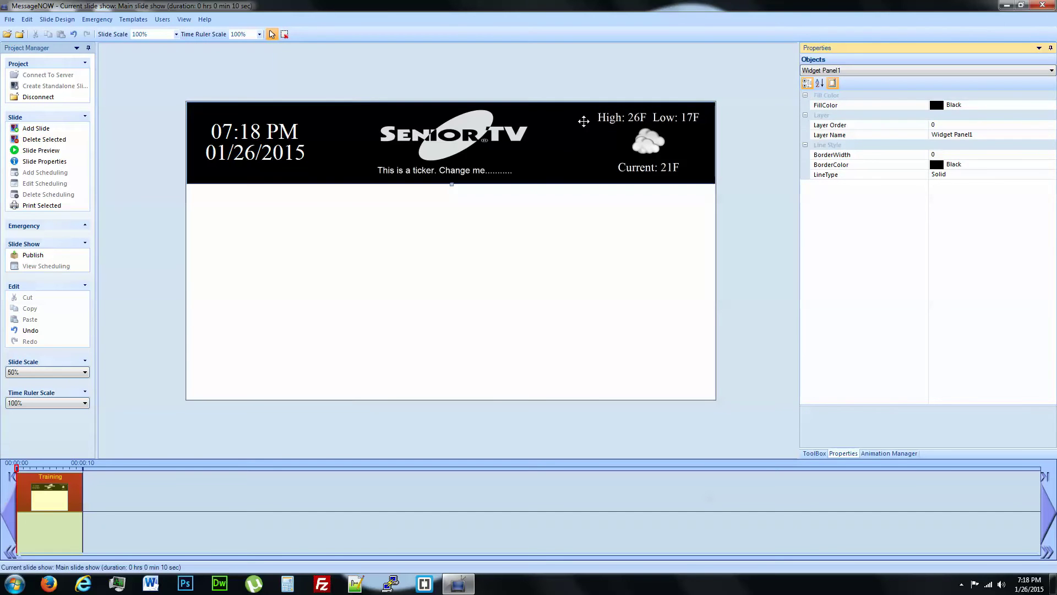
left_click(1051, 70)
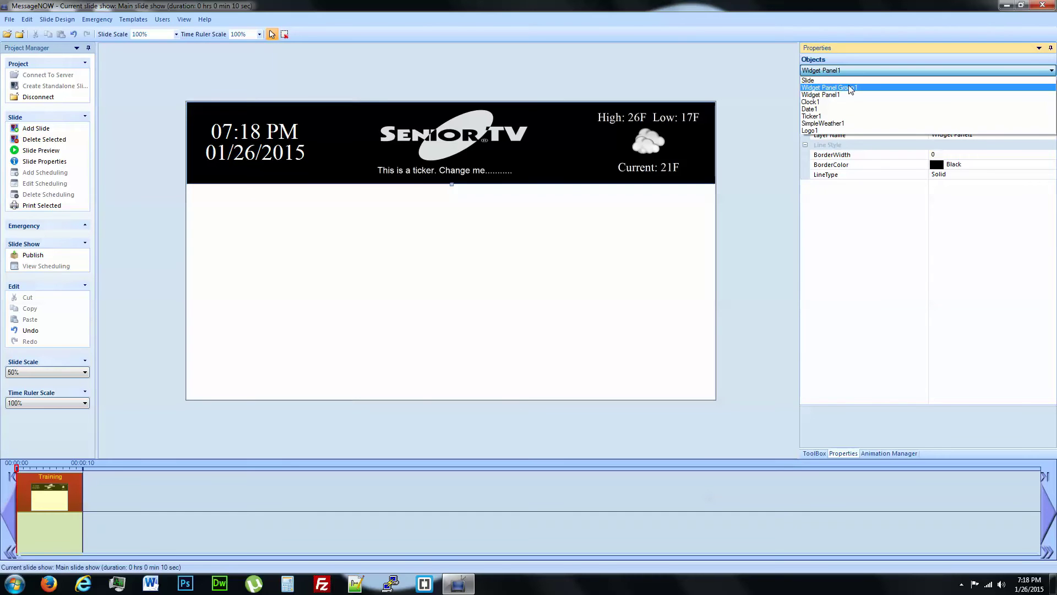
left_click(532, 259)
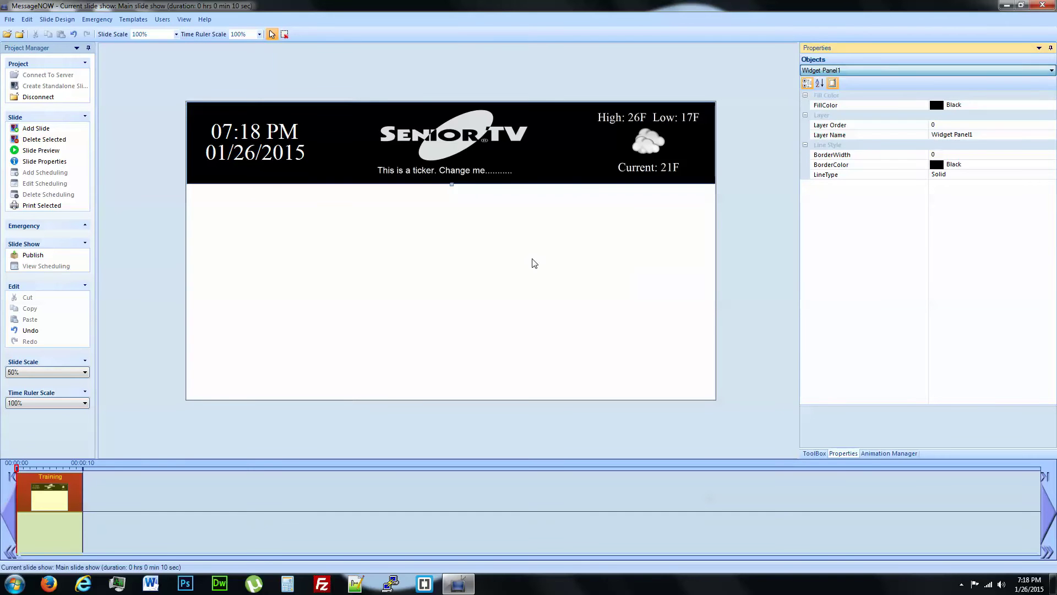
left_click(810, 453)
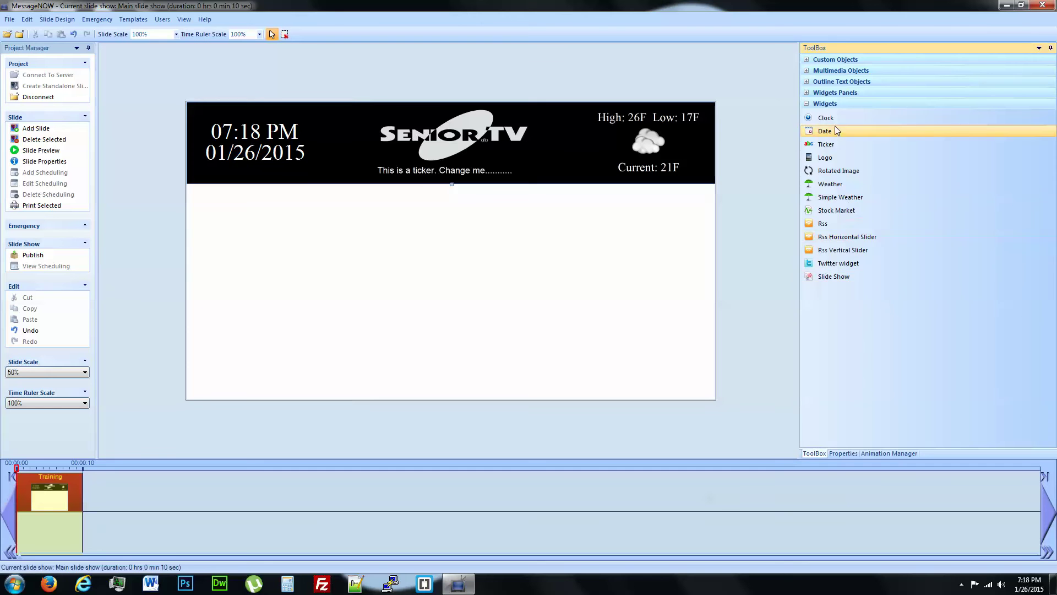
left_click(807, 104)
left_click(807, 93)
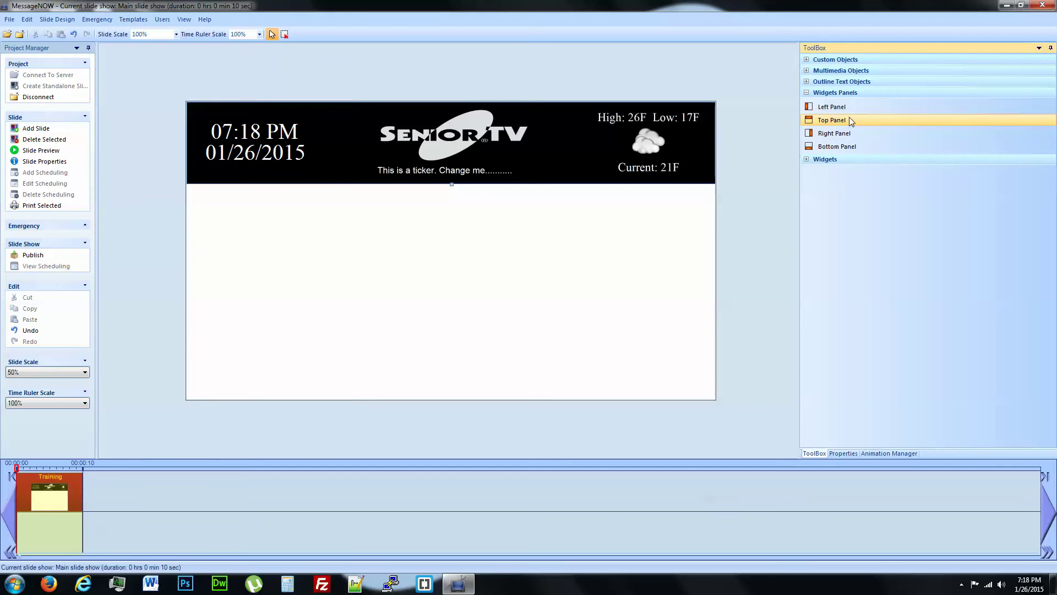
left_click_drag(839, 110, 295, 326)
left_click_drag(232, 293, 318, 289)
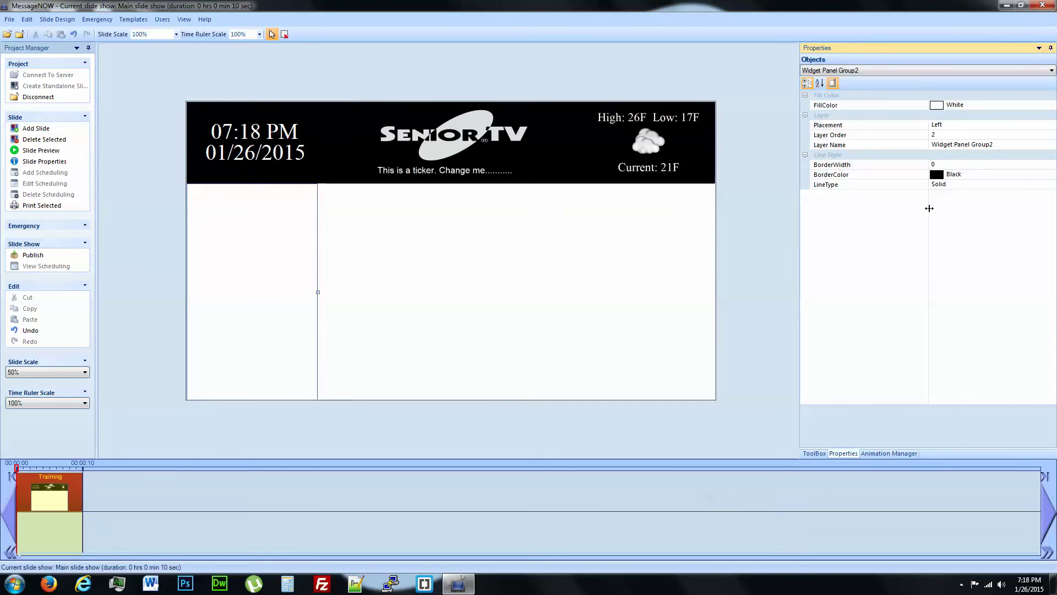
Add a Slide Show widget just below the banner.
left_click(815, 453)
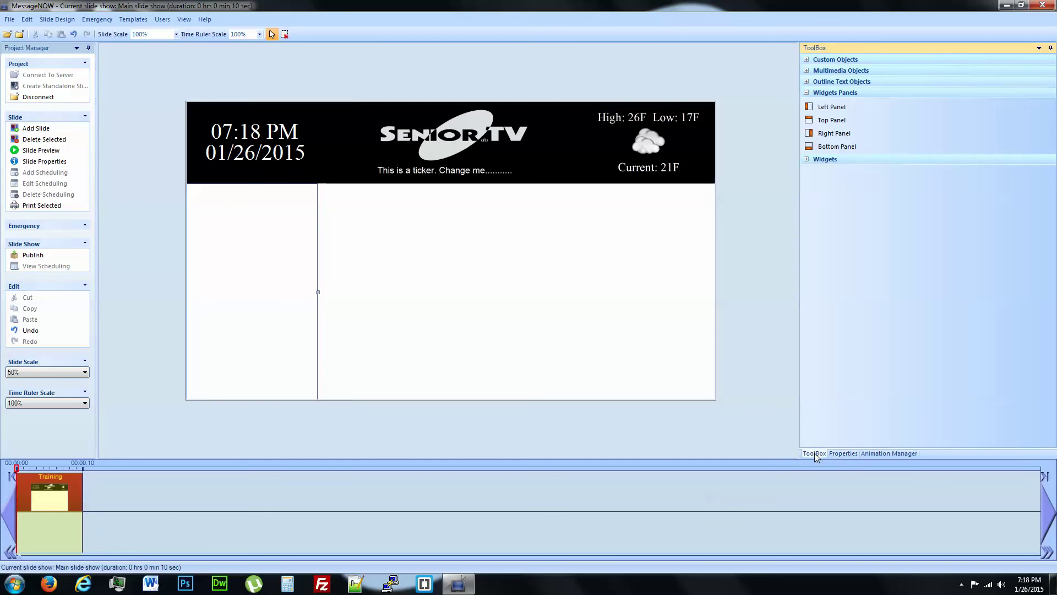
left_click(807, 160)
left_click_drag(826, 332, 315, 389)
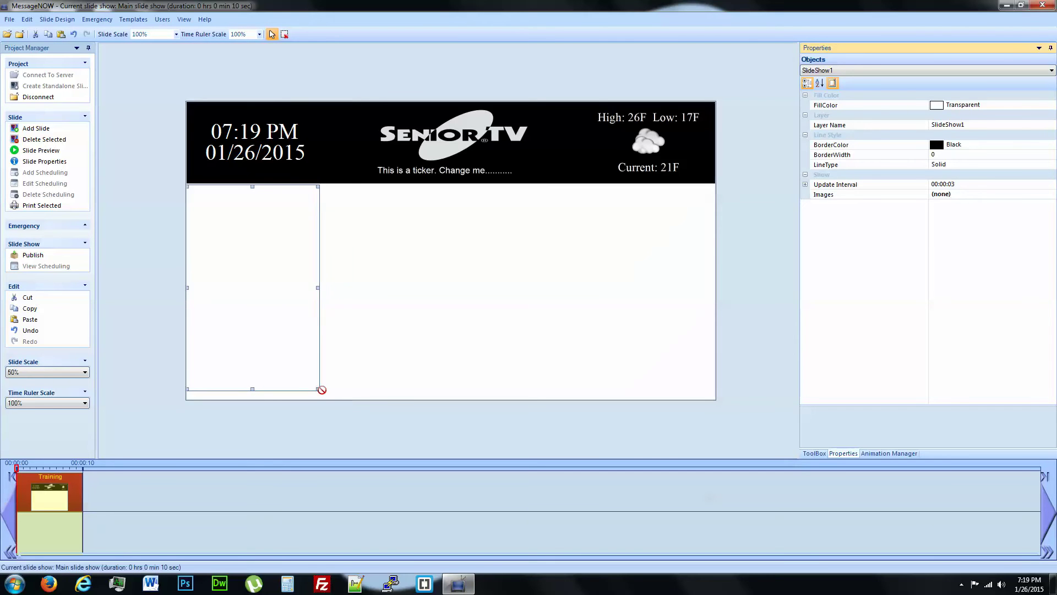
Enlarge the slideshow box, move it up, and add the fullMoon and greenLime images.
left_click_drag(322, 389, 315, 397)
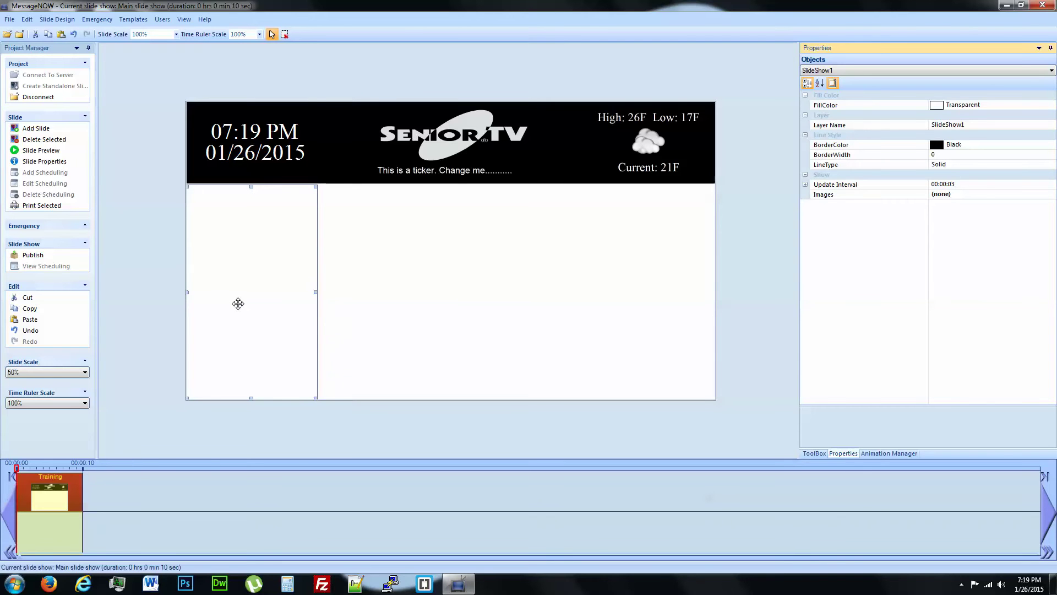
left_click_drag(237, 304, 237, 221)
double_click(1052, 196)
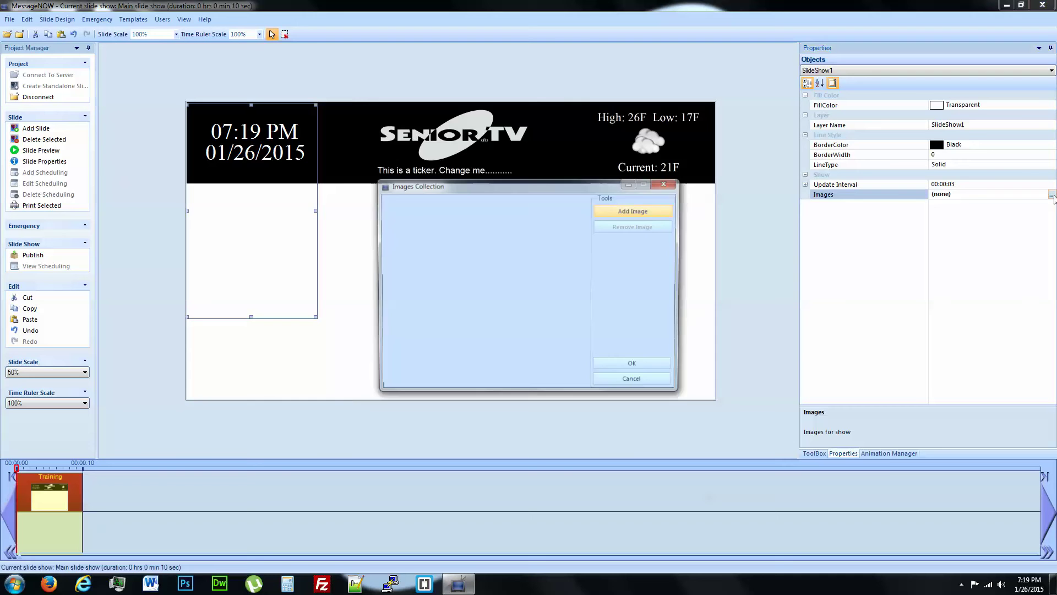
left_click(642, 212)
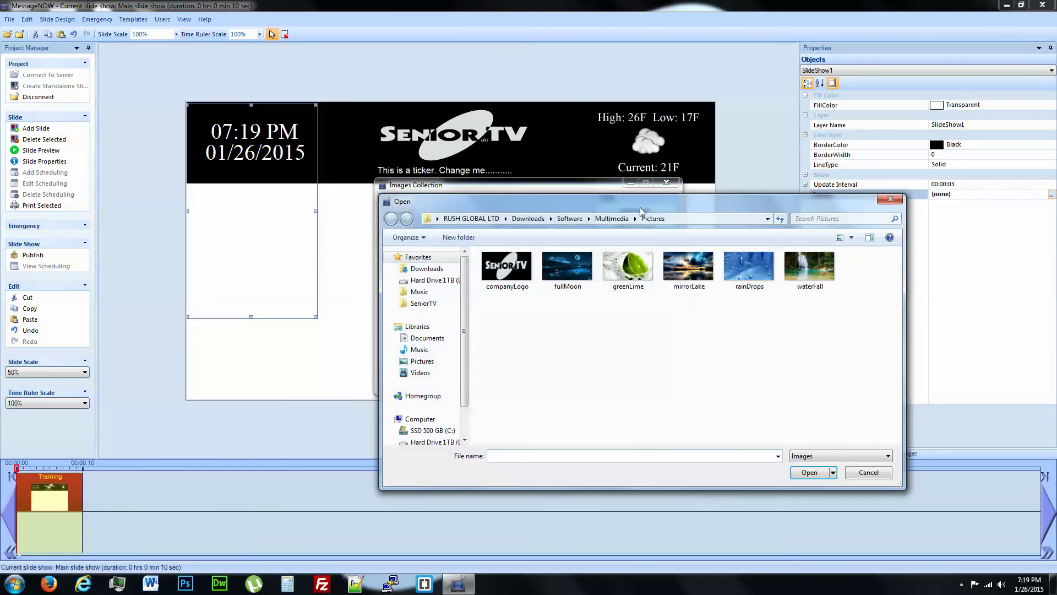
double_click(570, 266)
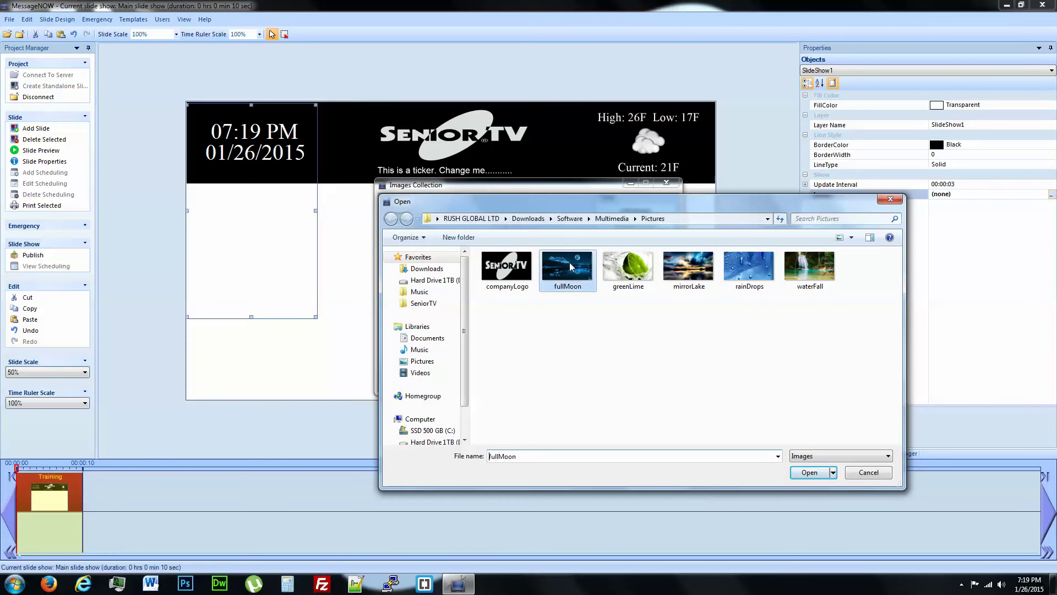
left_click(644, 210)
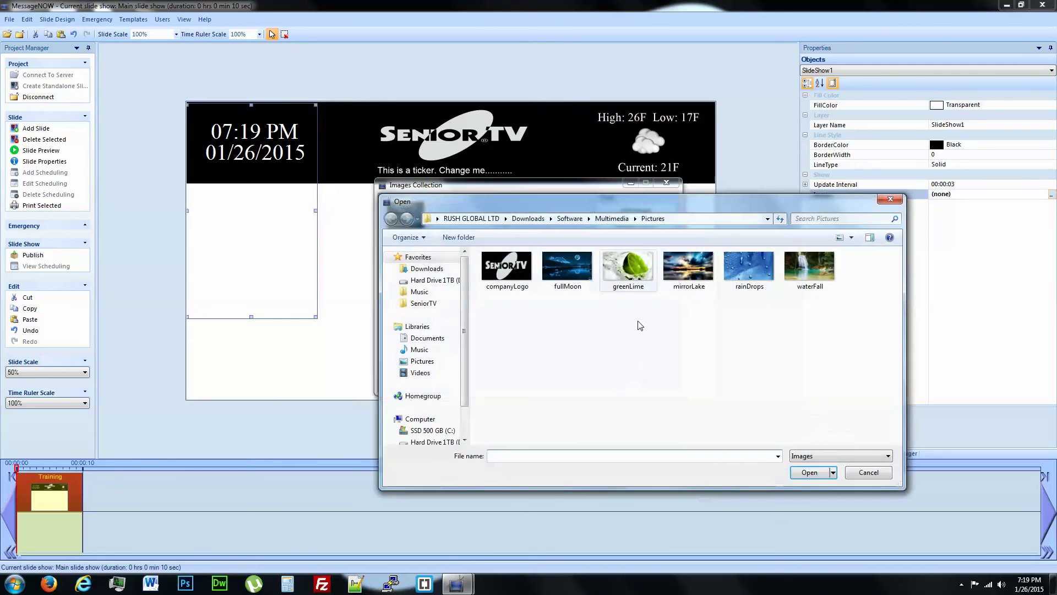
double_click(630, 268)
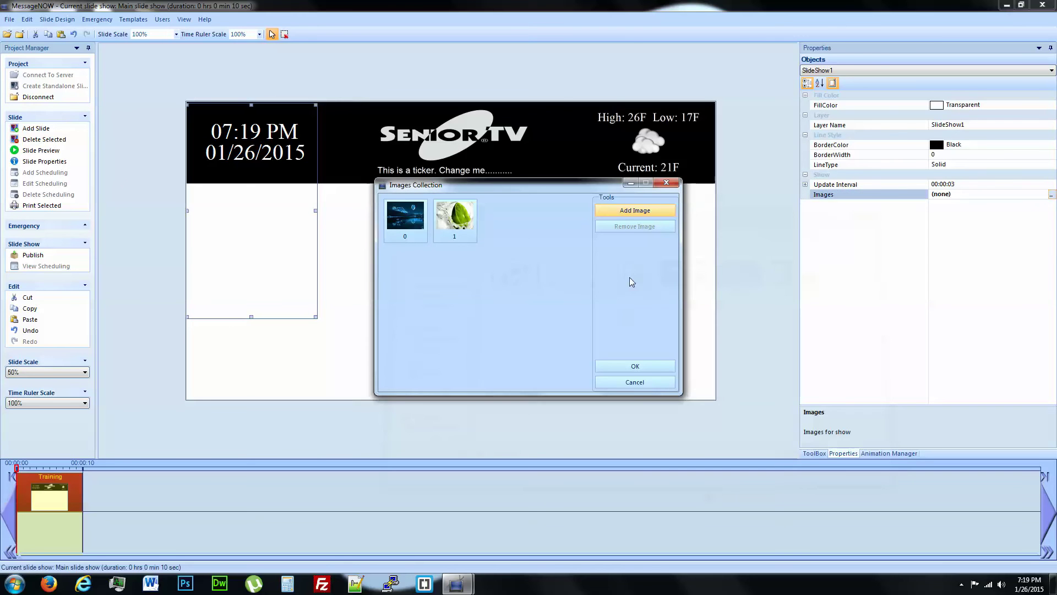
Add the mirrorLake, rainDrops and waterFall images to the slideshow collection.
left_click(627, 211)
double_click(686, 265)
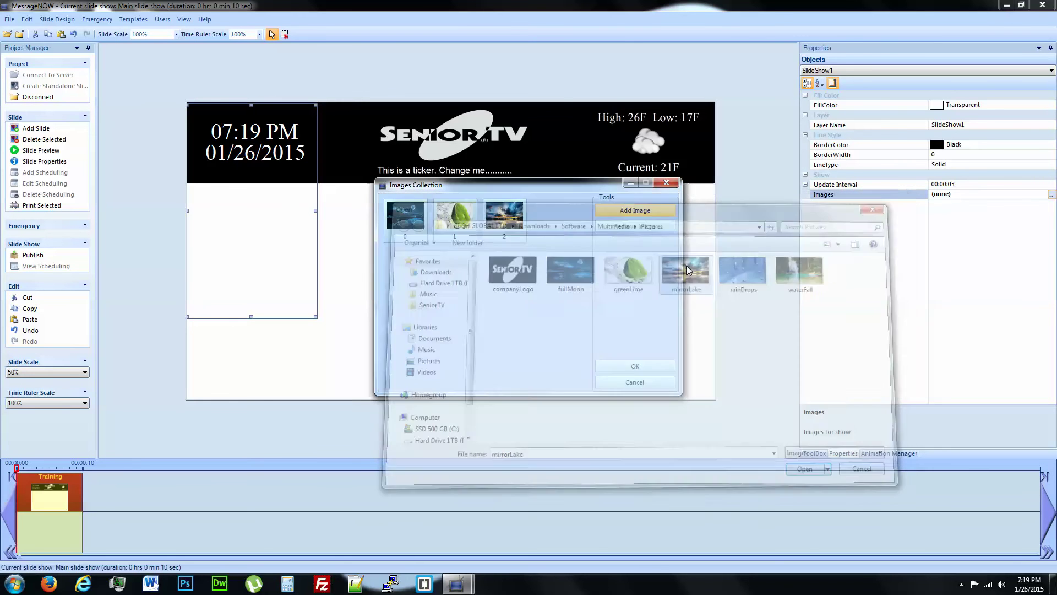
left_click(632, 211)
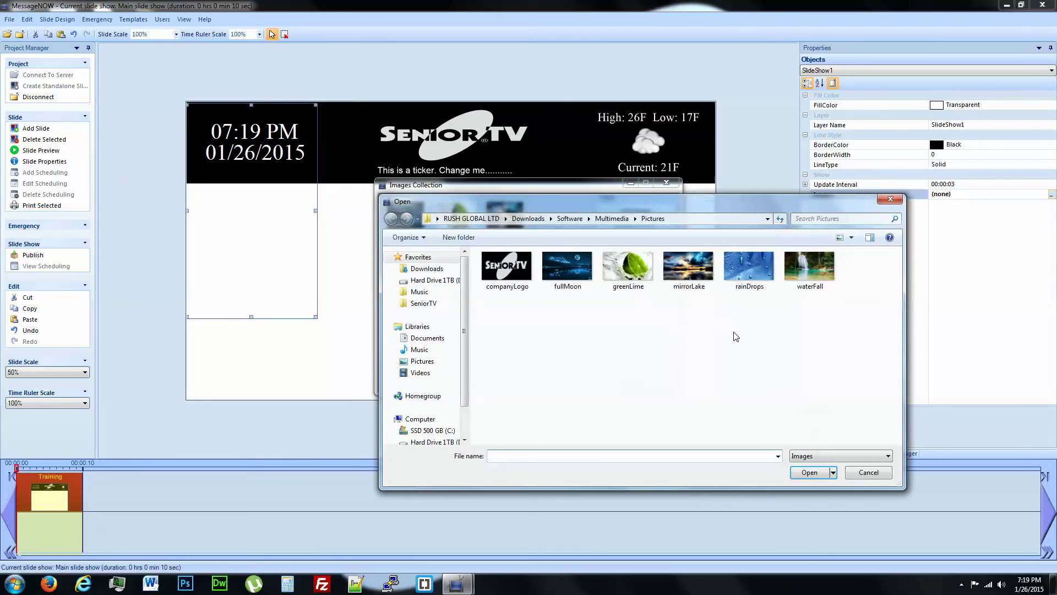
double_click(752, 264)
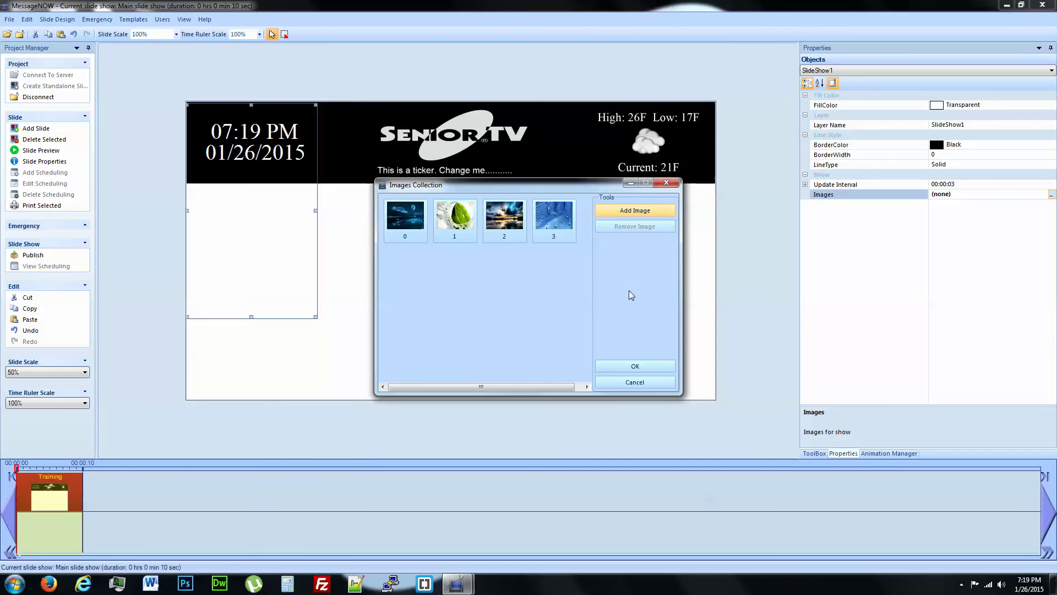
left_click(634, 210)
double_click(825, 275)
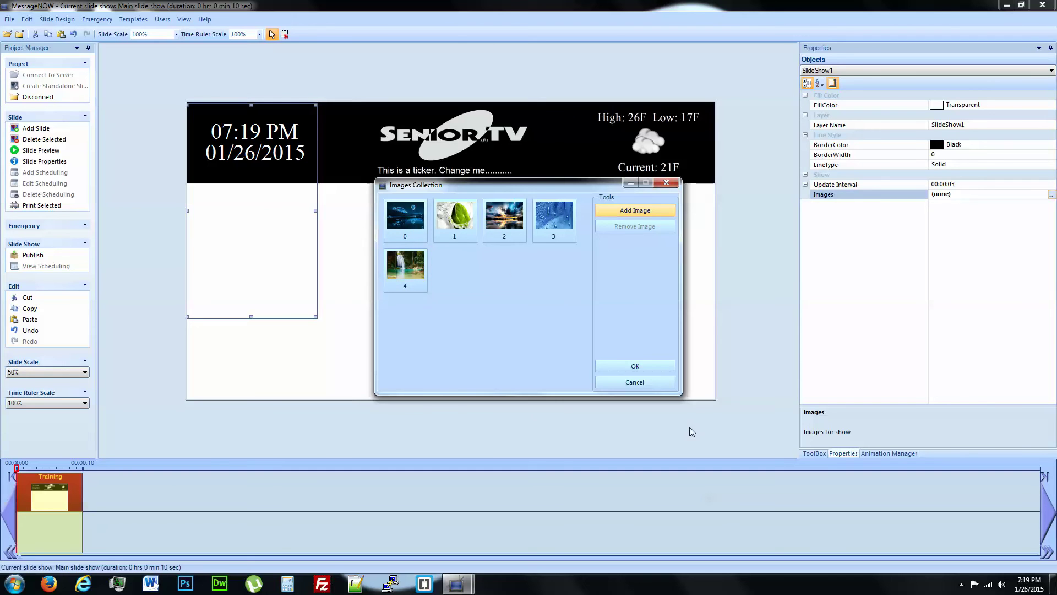
Confirm the five-image collection and set the slideshow image interval to 2 seconds.
left_click(646, 367)
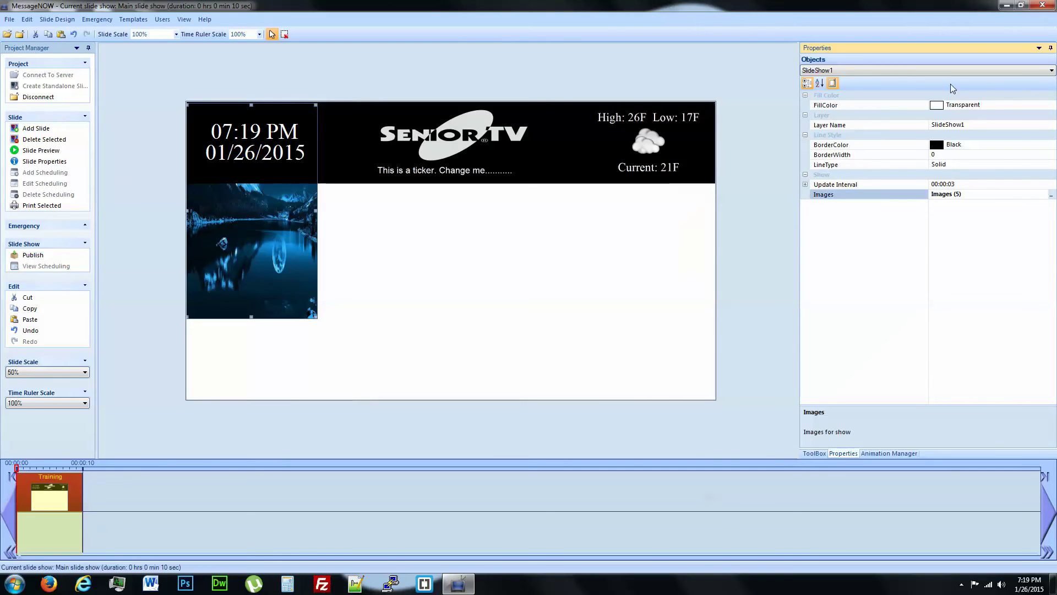
left_click(960, 183)
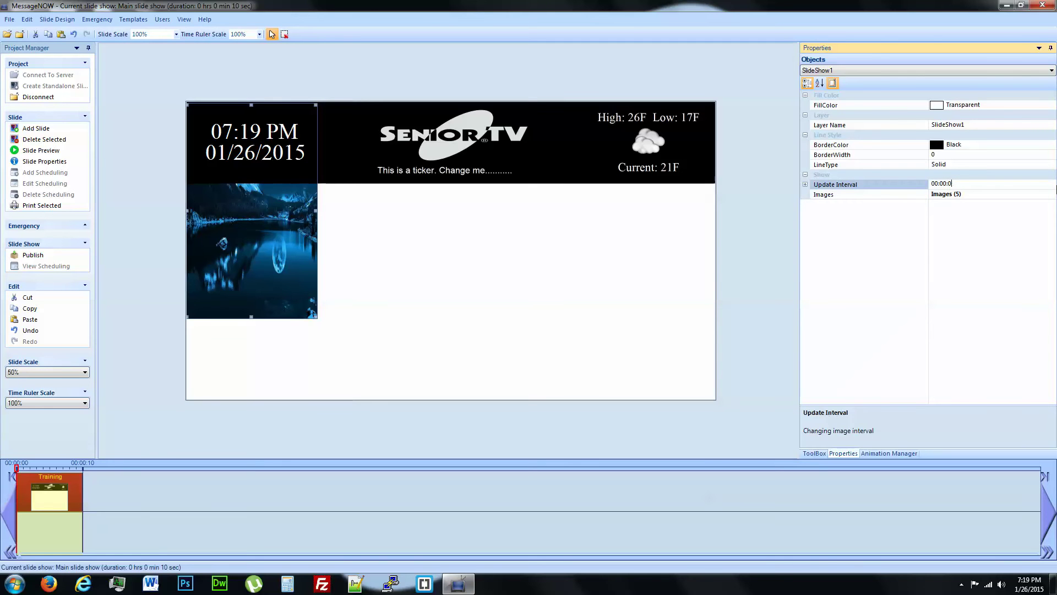
type("2")
left_click(258, 234)
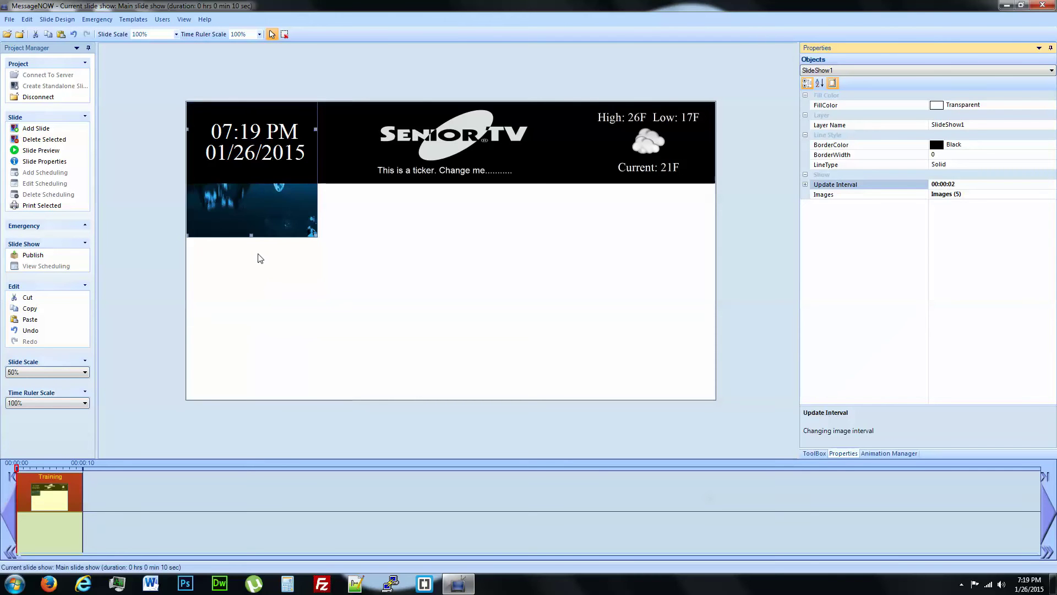
Move the slideshow back below the banner and preview the Training slide full-screen.
left_click_drag(257, 196, 260, 366)
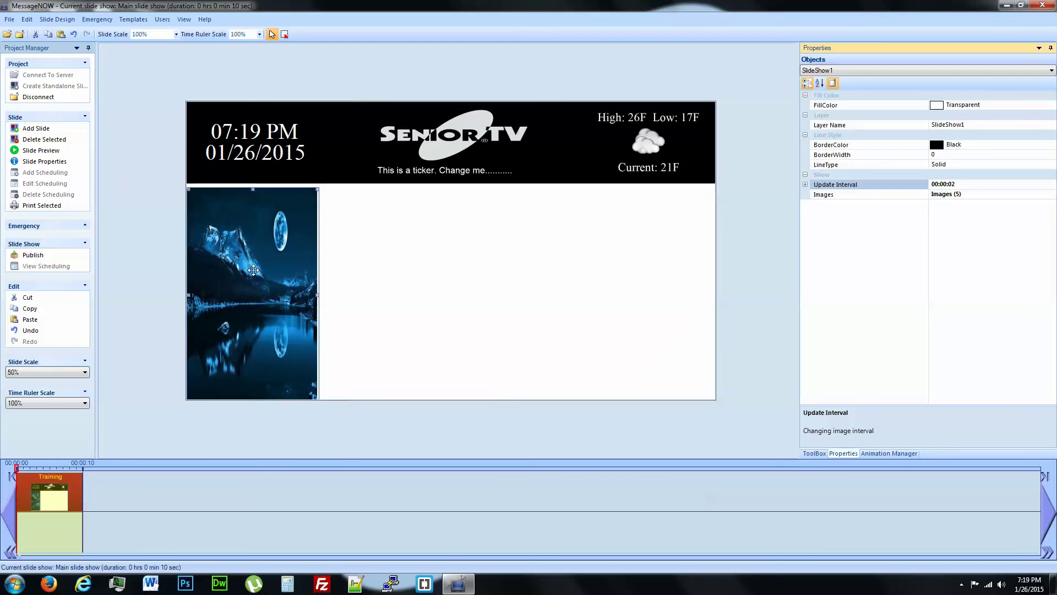
left_click_drag(252, 263, 253, 266)
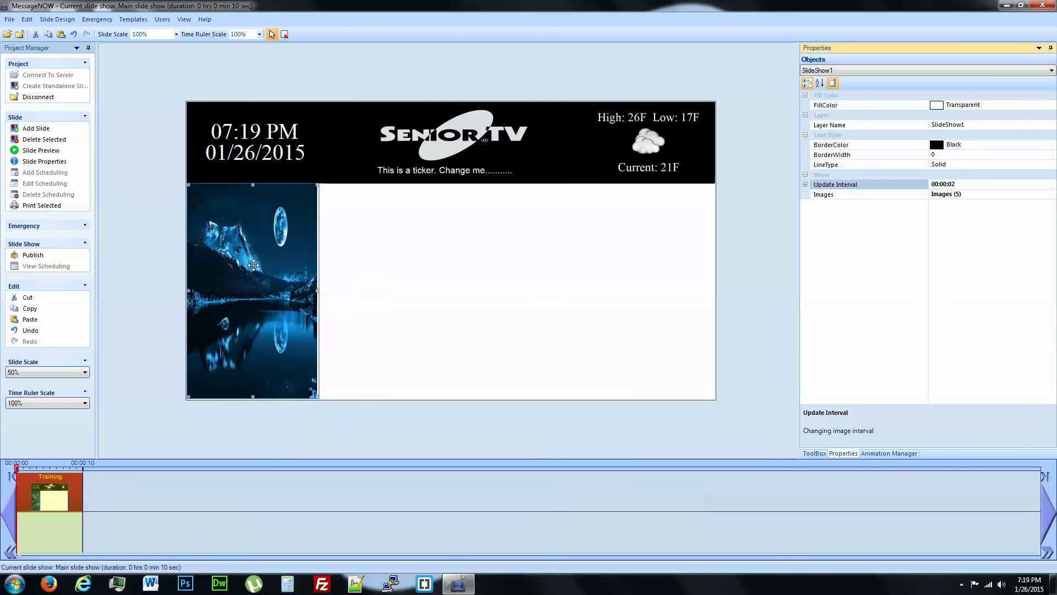
right_click(253, 265)
left_click(531, 278)
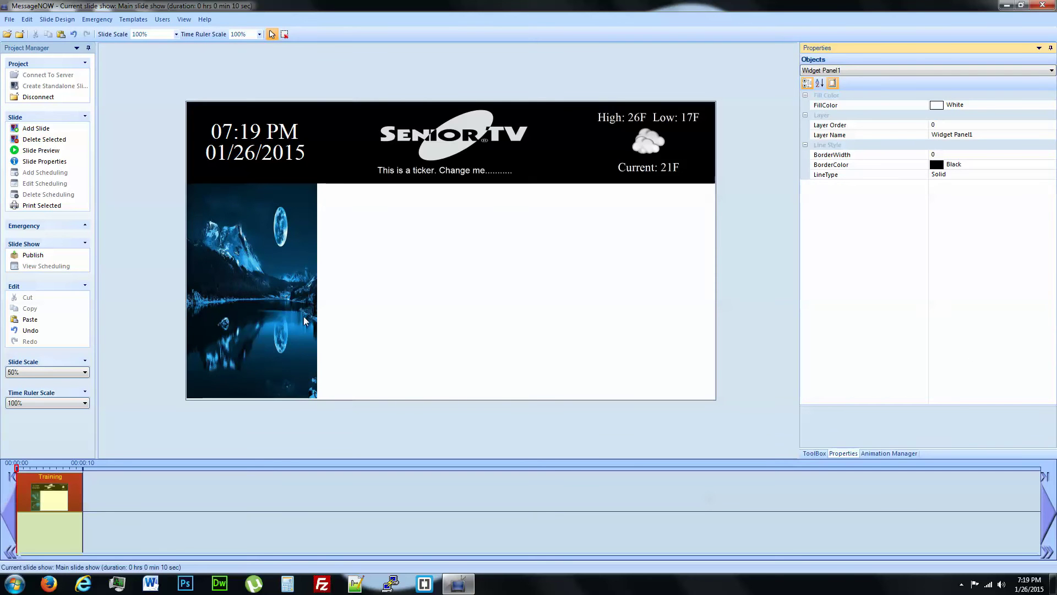
left_click(40, 150)
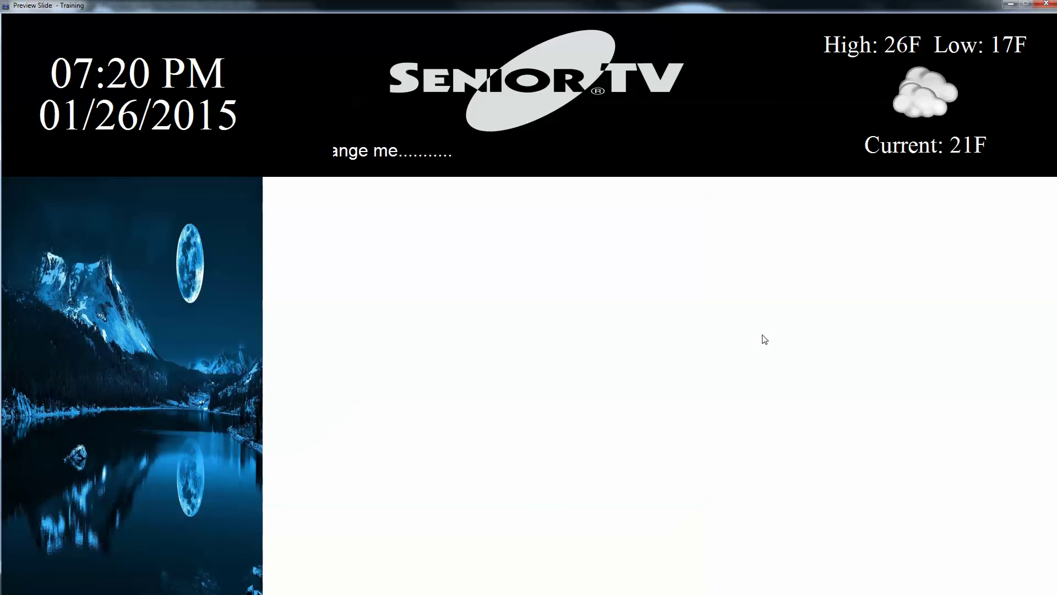
Press Esc to close the Training slide's full-screen preview.
key("Escape")
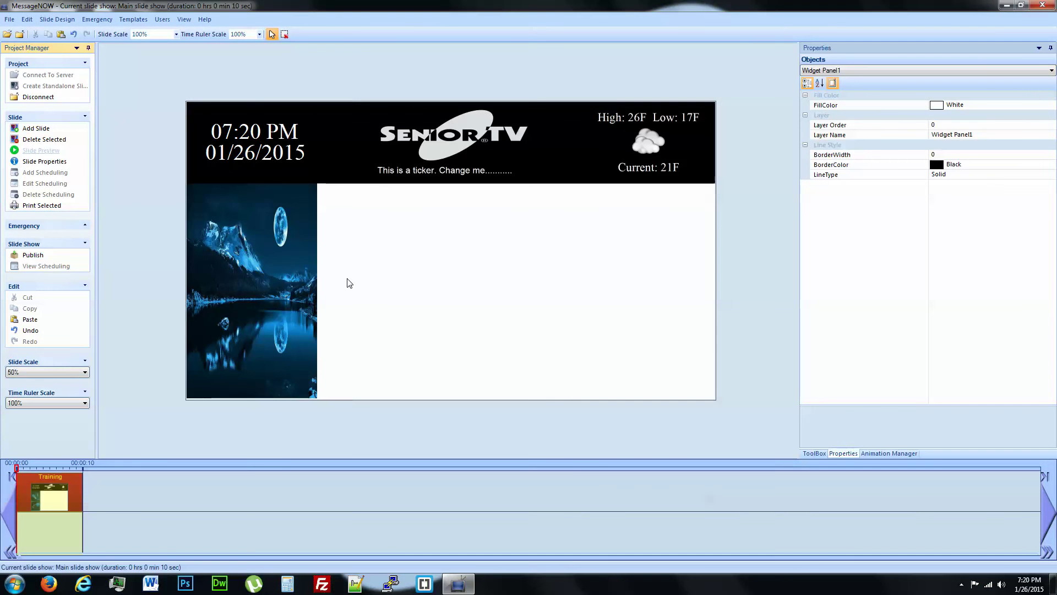
Publish the slideshow and add a schedule showing the slide at all dates and times.
left_click(34, 255)
left_click(44, 172)
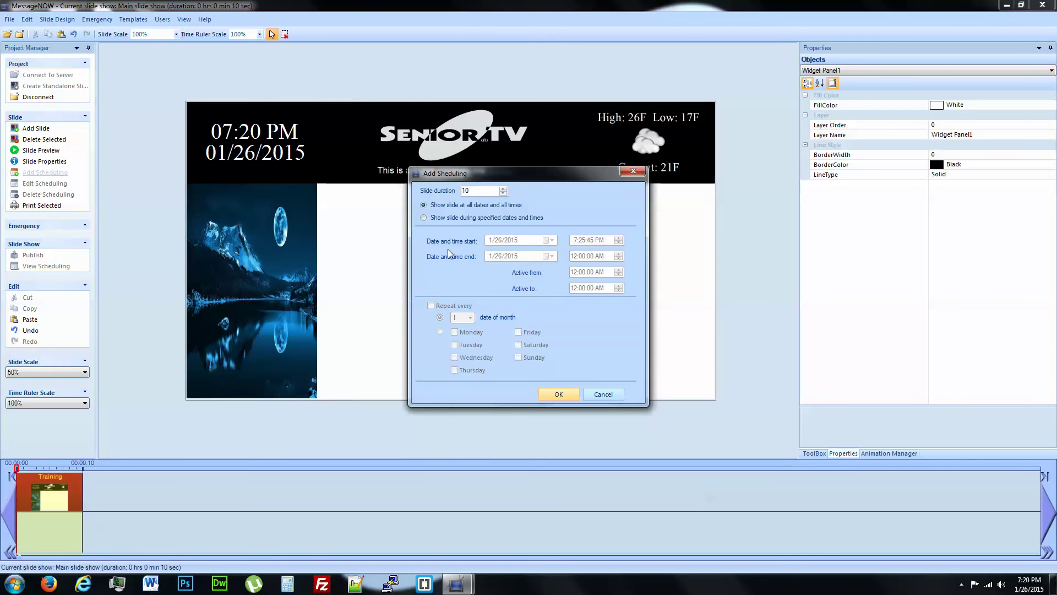
left_click(424, 218)
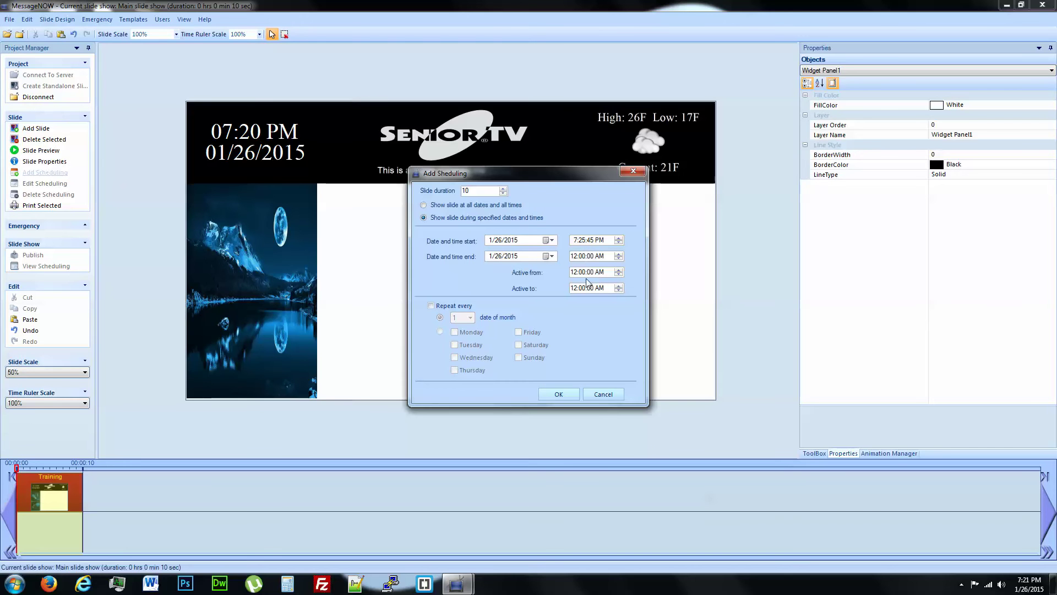
left_click(431, 306)
left_click(441, 332)
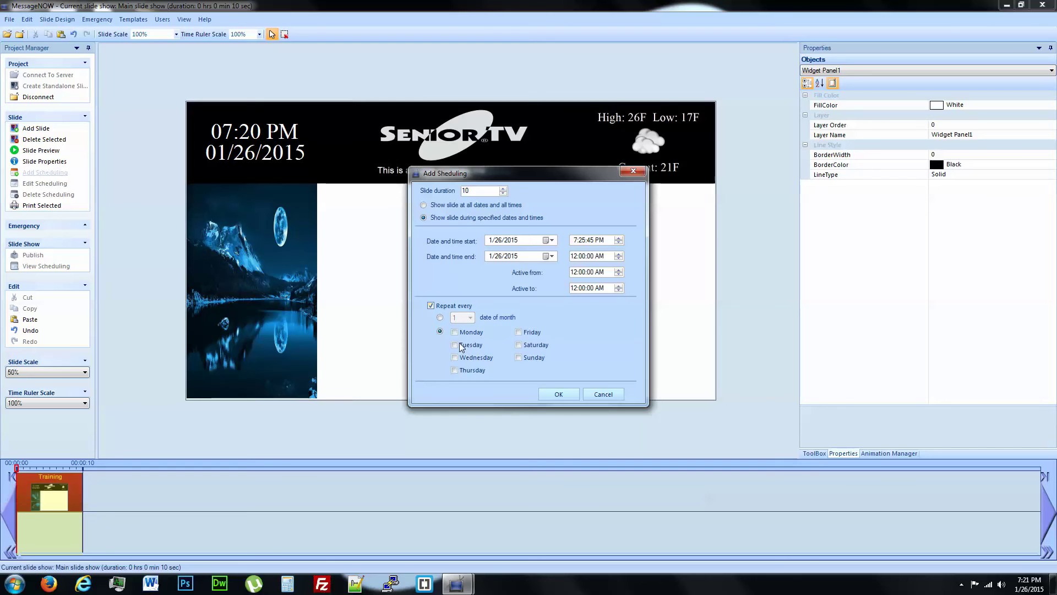
left_click(424, 205)
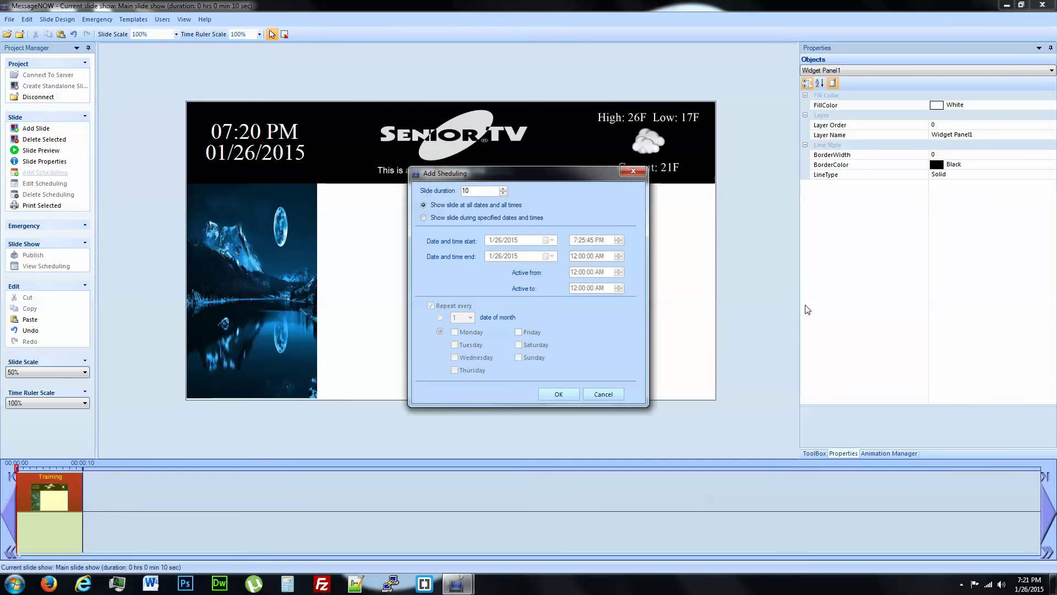
left_click(559, 395)
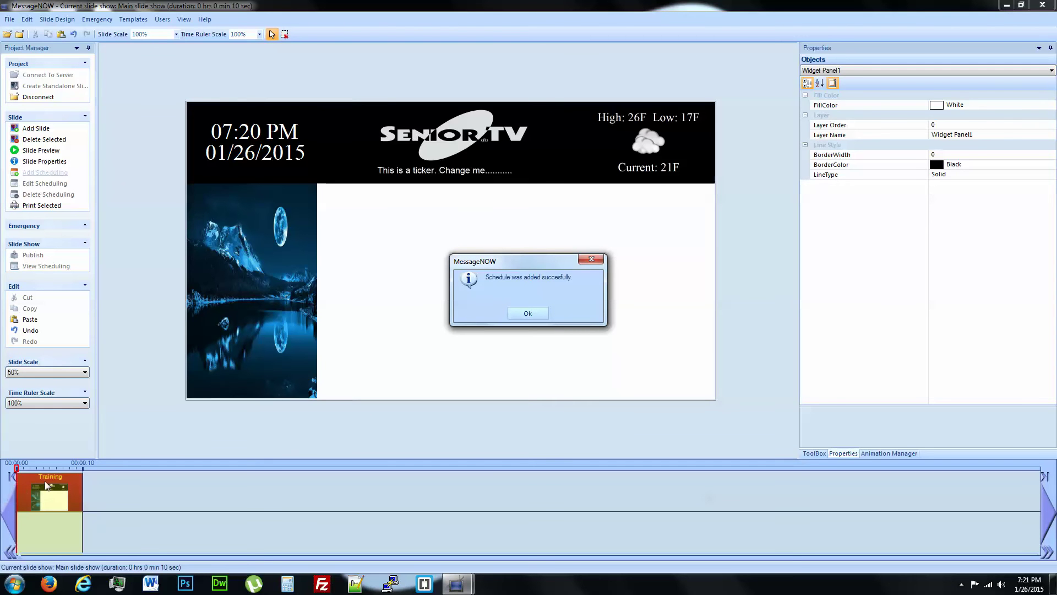
left_click(534, 313)
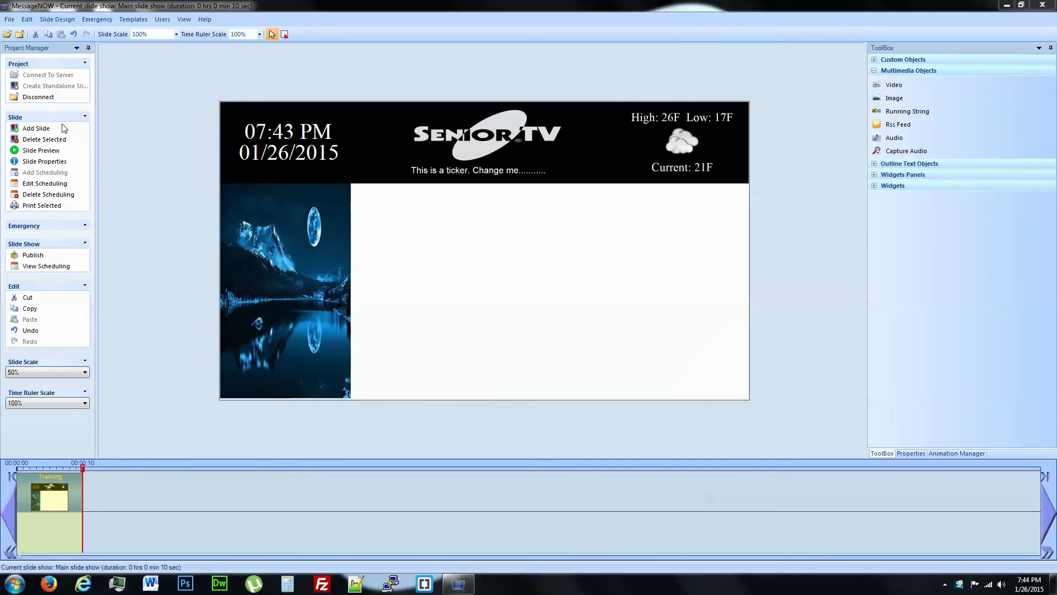
Add a new slide named Training1.
left_click(39, 130)
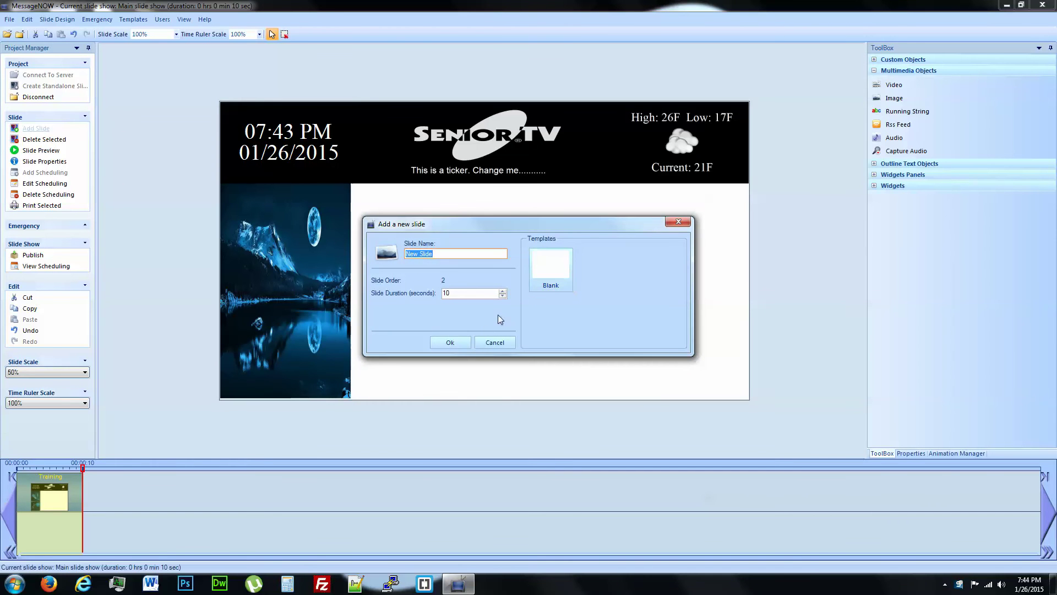
type("Training1")
key("Return")
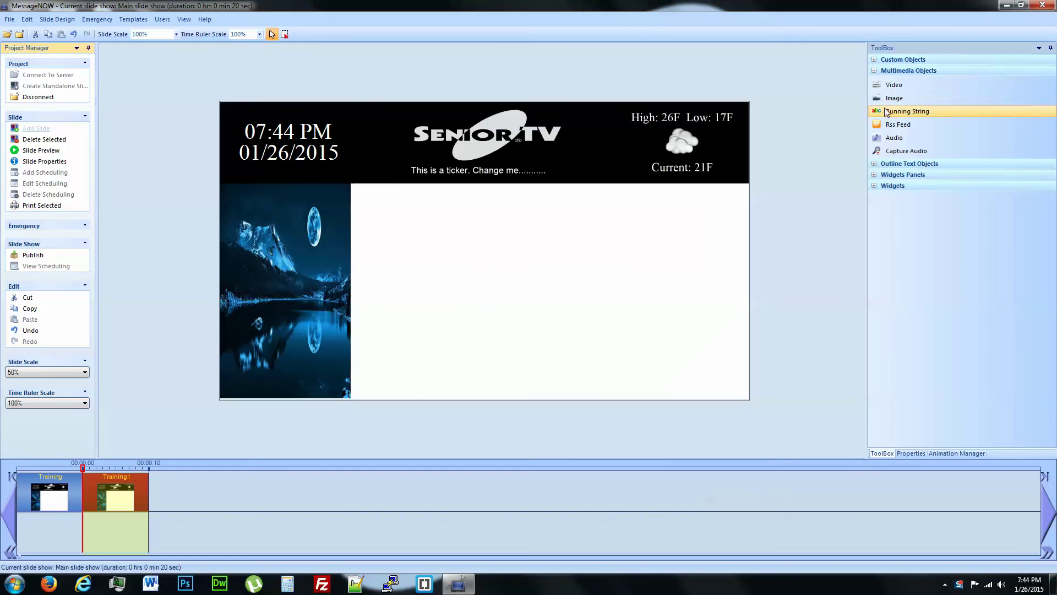
Insert the trainingDemo.wmv video at the upper-left of the white area and preview Training1 full-screen.
left_click_drag(905, 86, 451, 249)
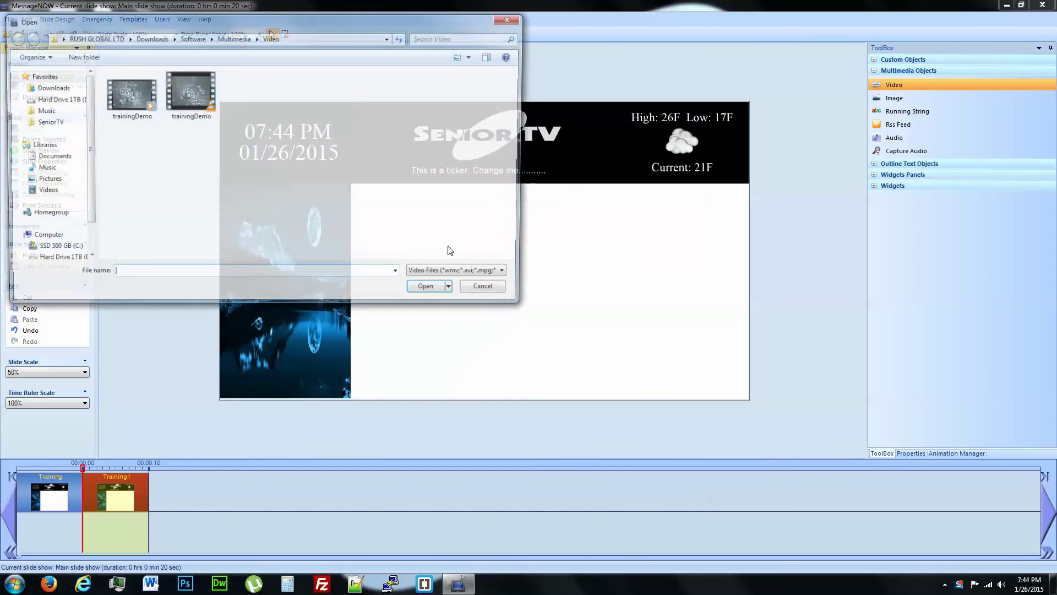
double_click(201, 92)
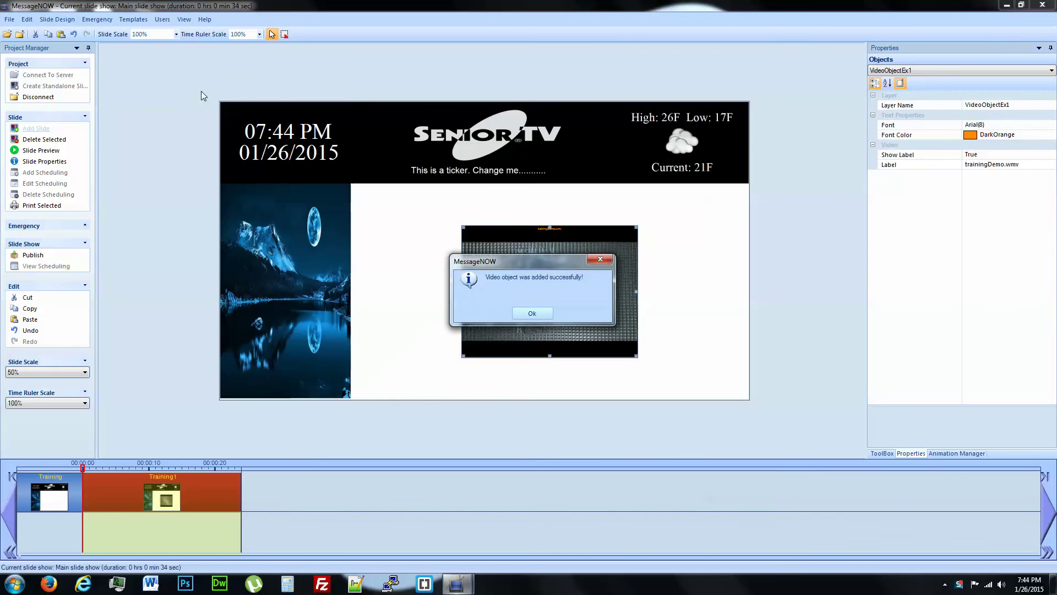
left_click(532, 313)
left_click_drag(562, 282, 466, 249)
left_click(633, 270)
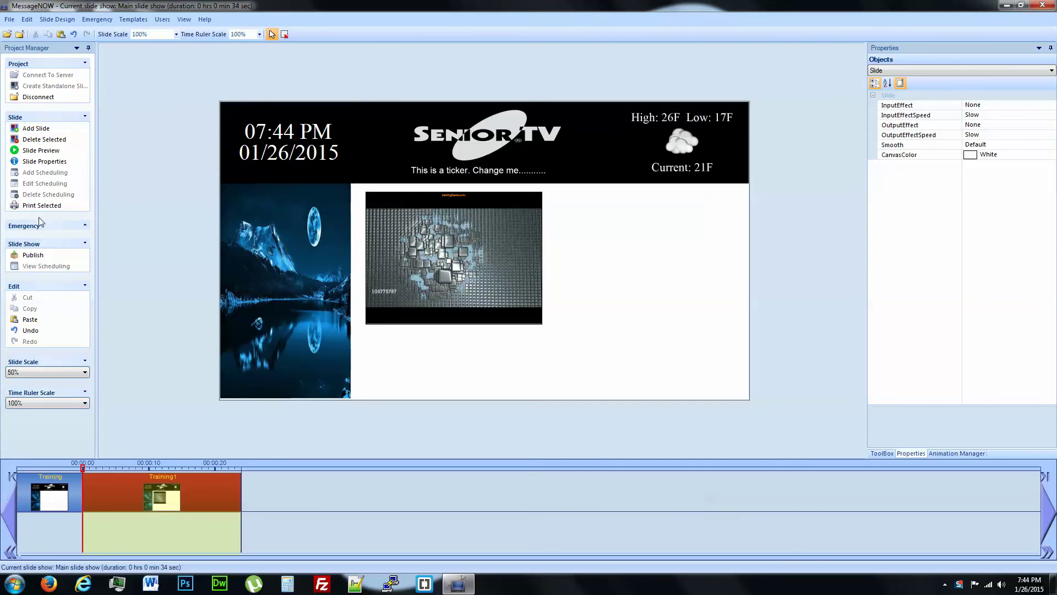
left_click(44, 152)
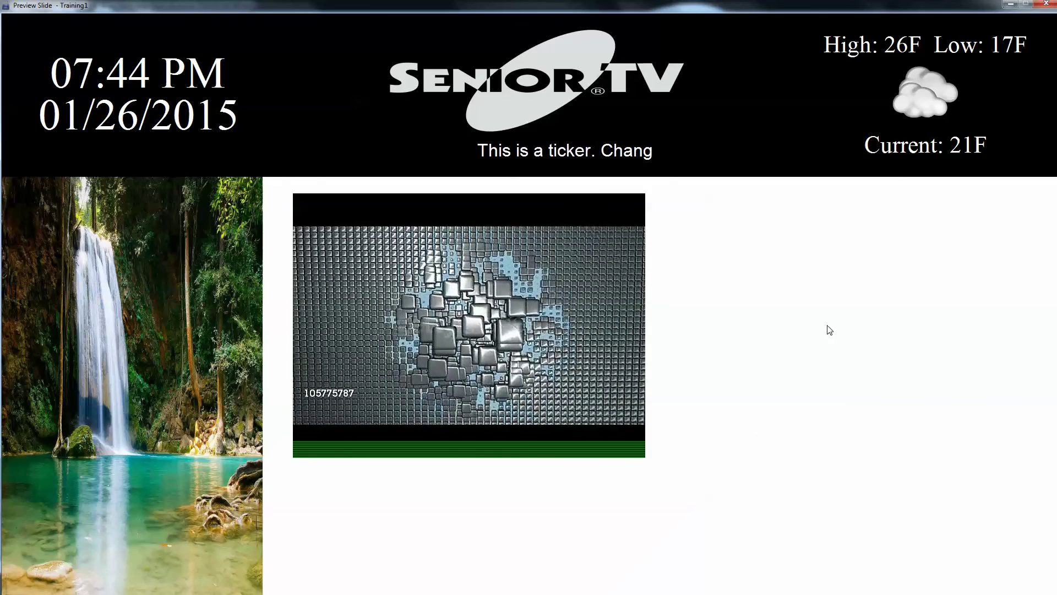
Close the Training1 preview and return to the ToolBox object list.
left_click(1048, 4)
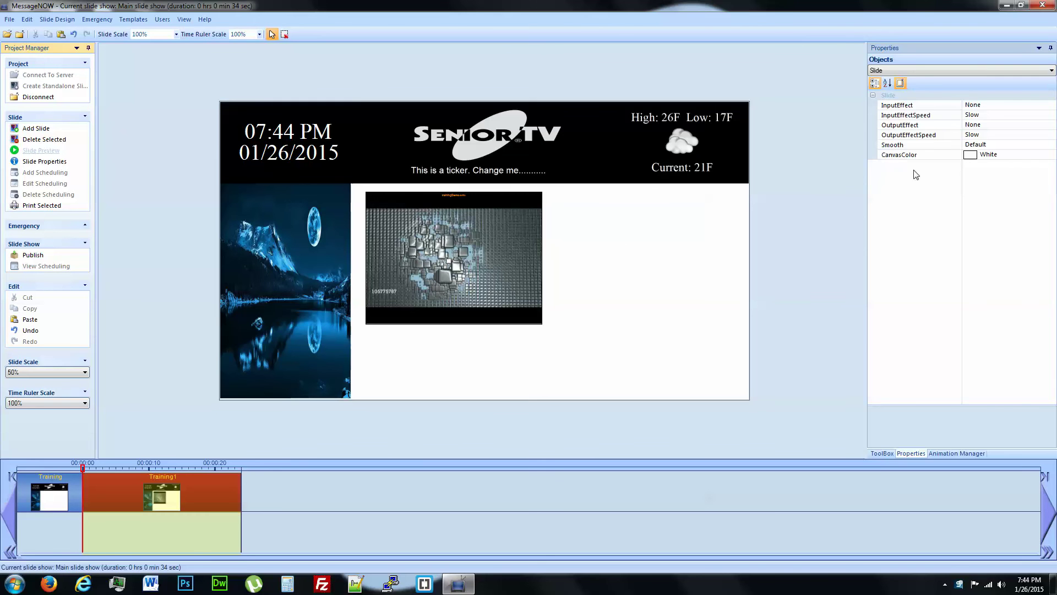
left_click(886, 454)
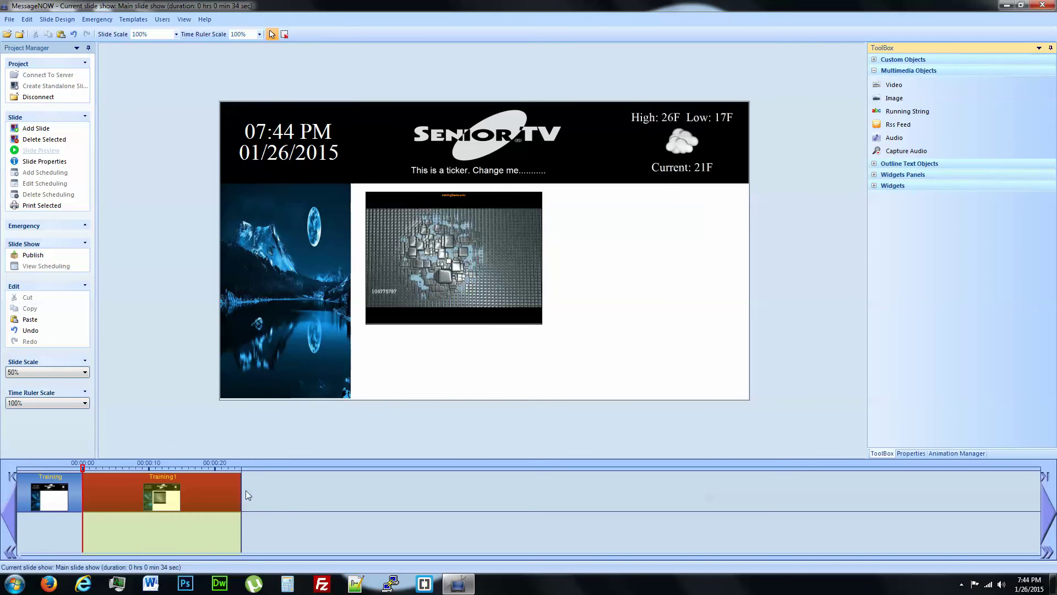
Publish the slideshow and schedule the 24-second Training1 slide for all dates and times.
left_click(33, 256)
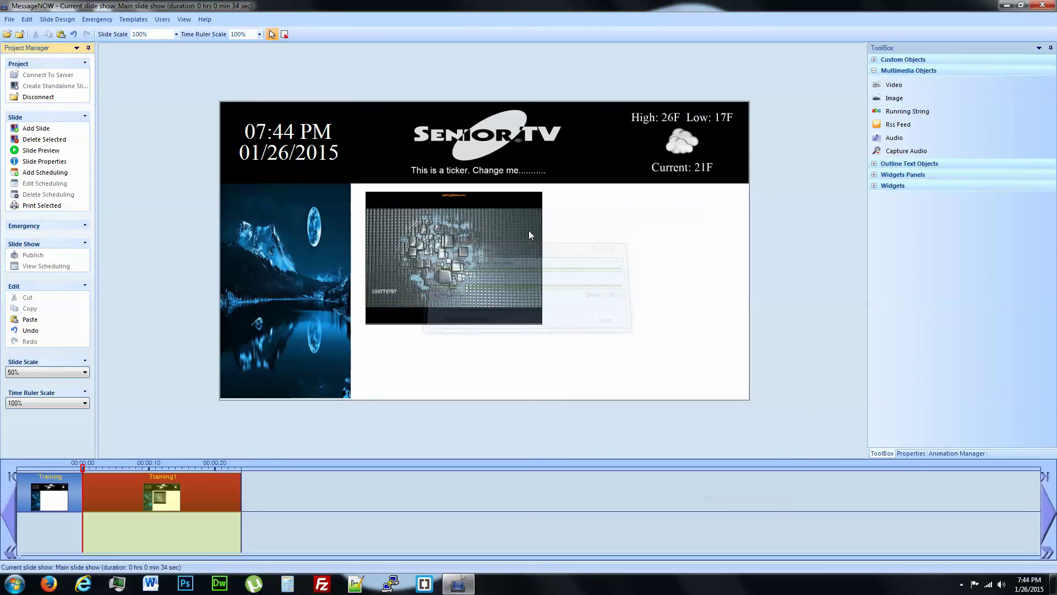
left_click(40, 173)
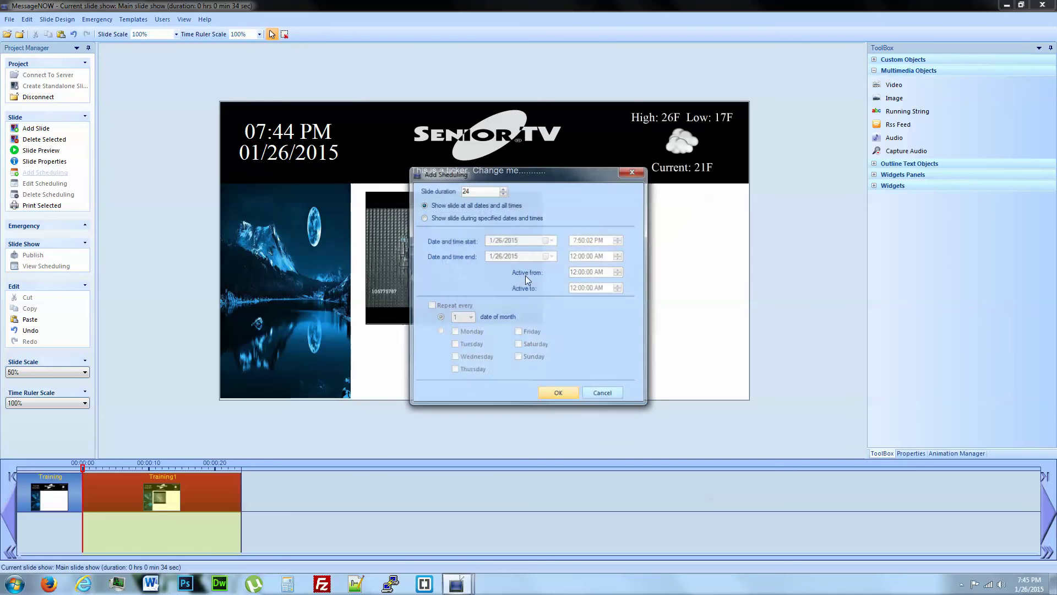
left_click(556, 392)
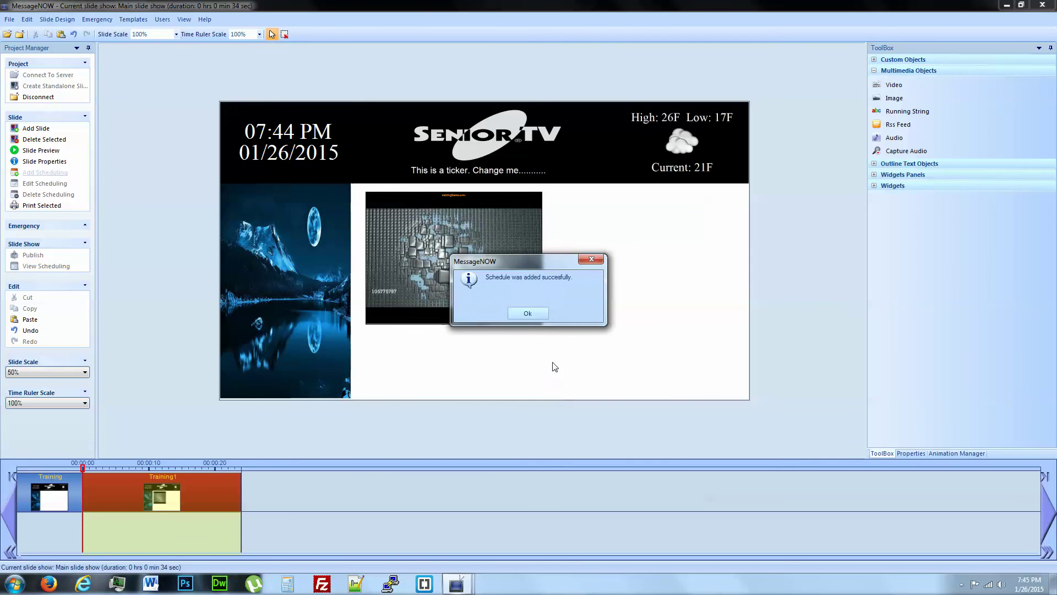
left_click(528, 311)
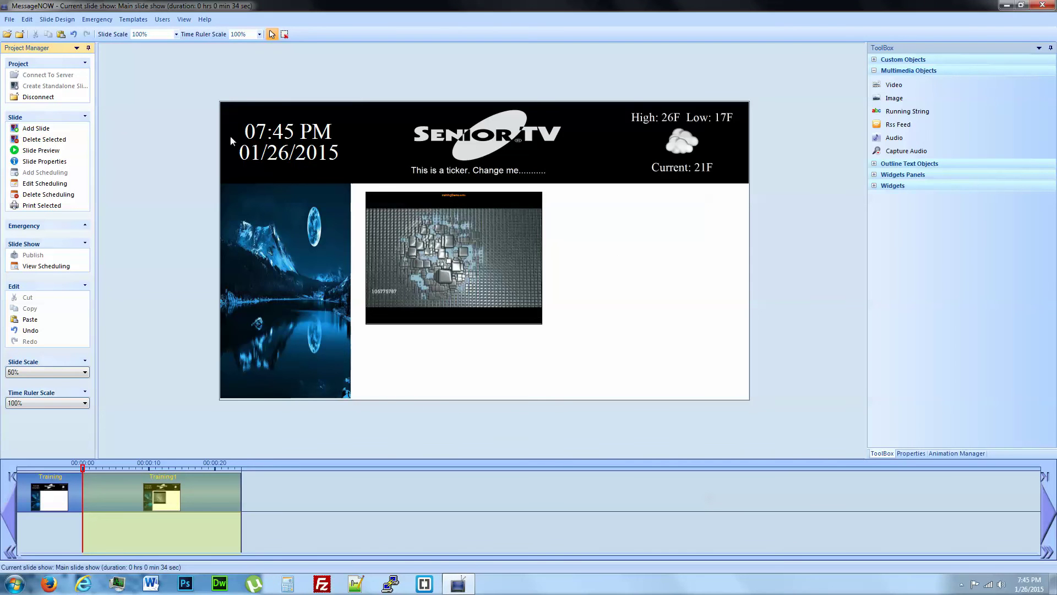
Add a third slide named Training2.
left_click(45, 130)
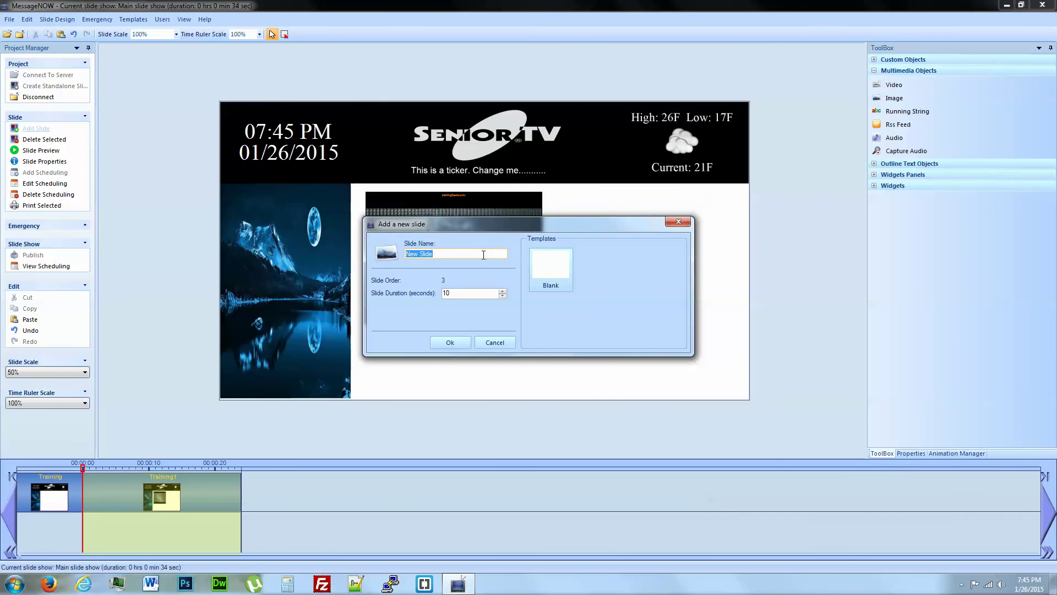
type("Training")
key("Return")
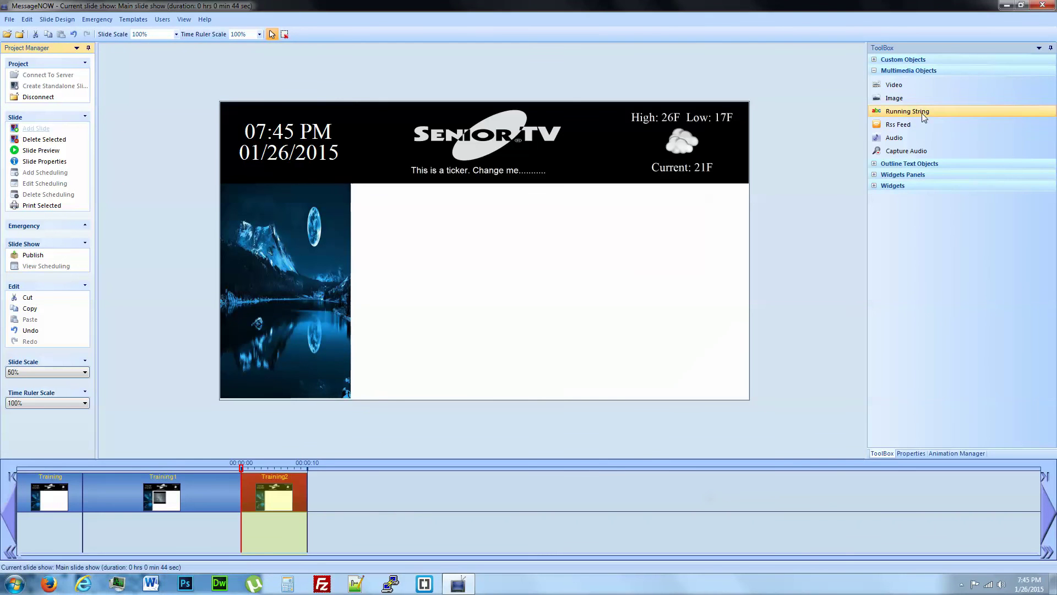
Insert pianoSonata.mp3 from the Multimedia > Music folder onto Training2.
left_click(907, 141)
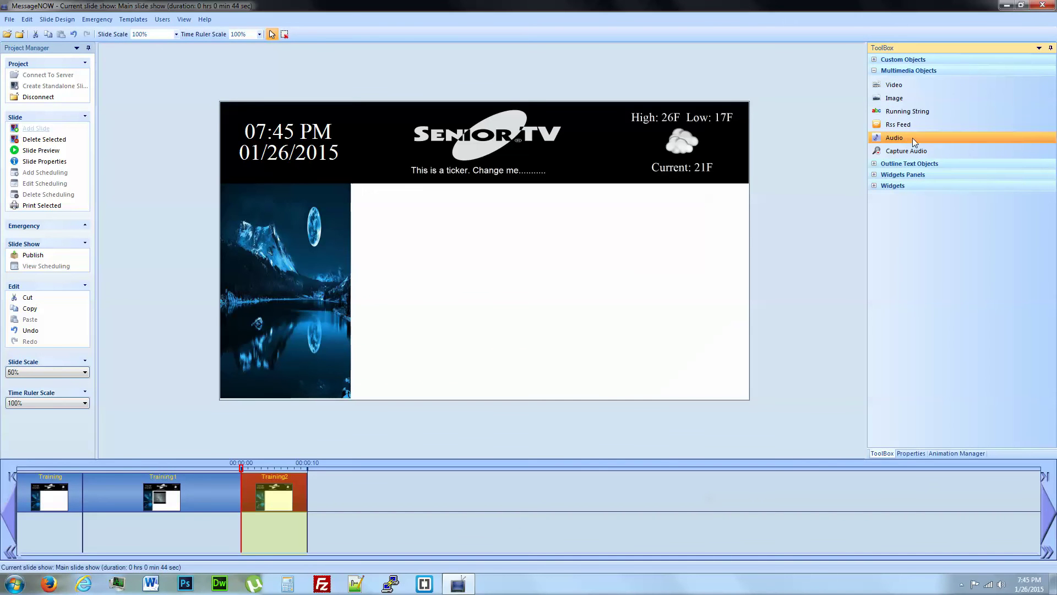
left_click(455, 262)
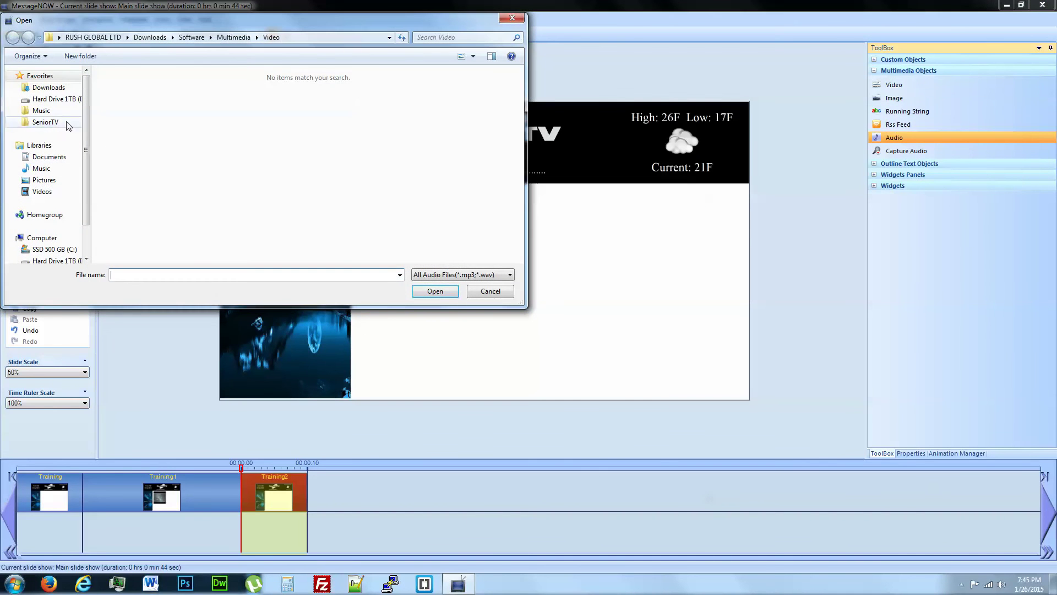
left_click(45, 122)
double_click(124, 111)
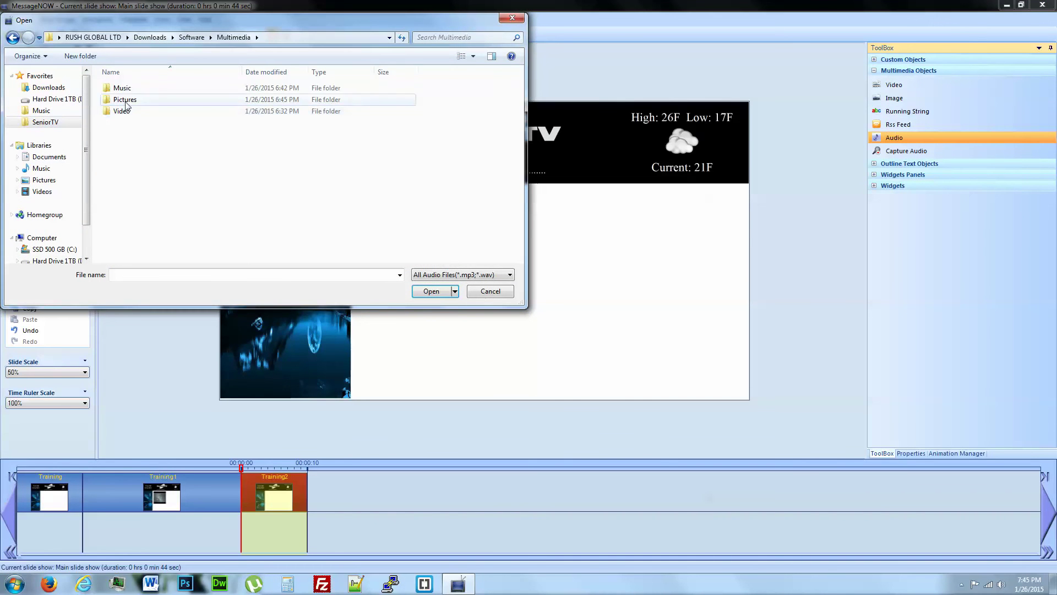
left_click(122, 89)
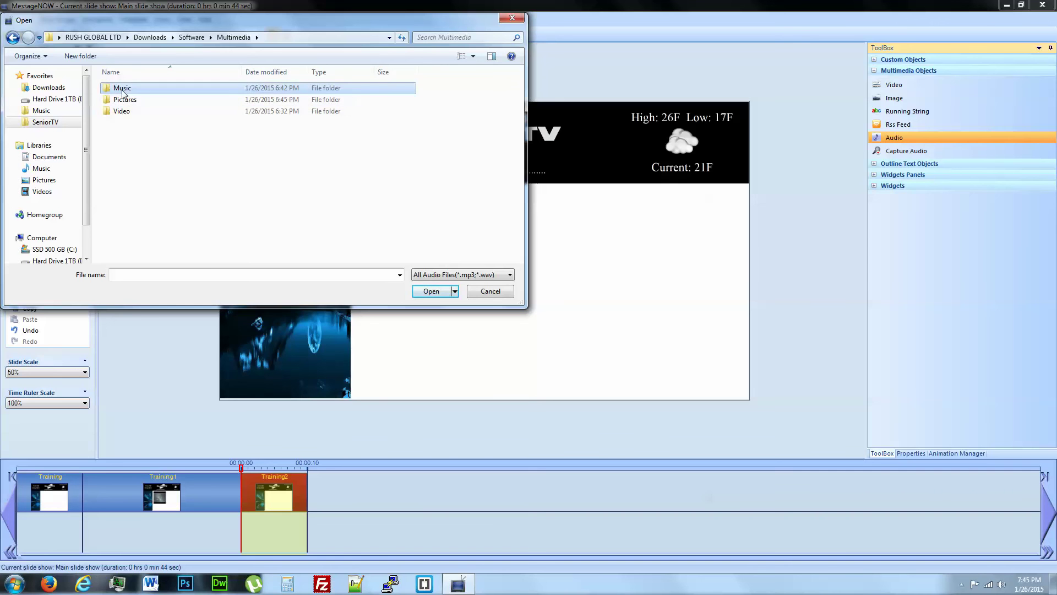
double_click(122, 89)
double_click(145, 91)
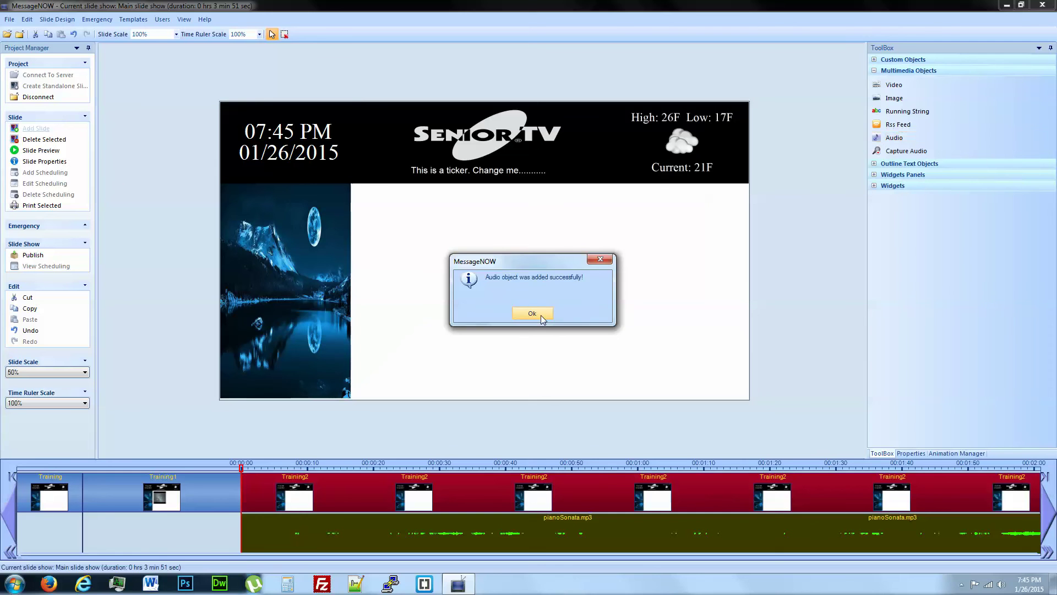
Set the pianoSonata.mp3 audio duration to 10 seconds.
left_click(541, 315)
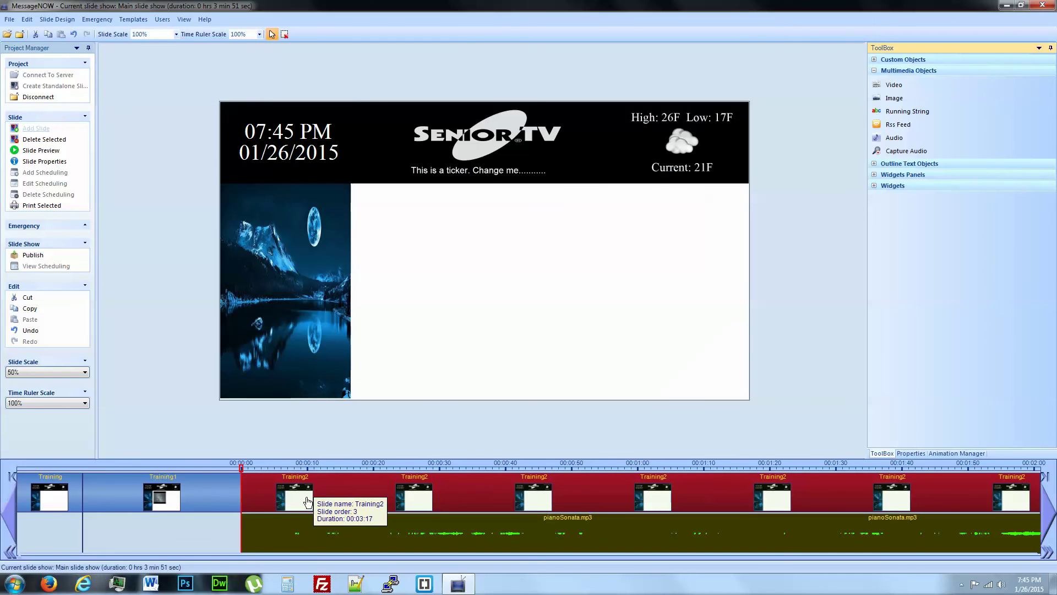
right_click(287, 524)
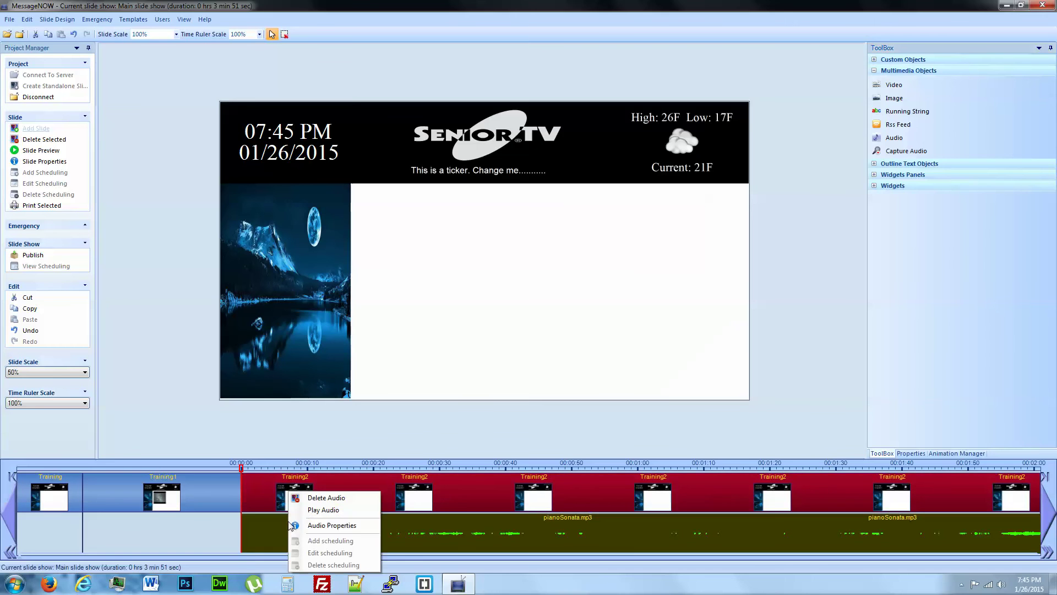
left_click(322, 525)
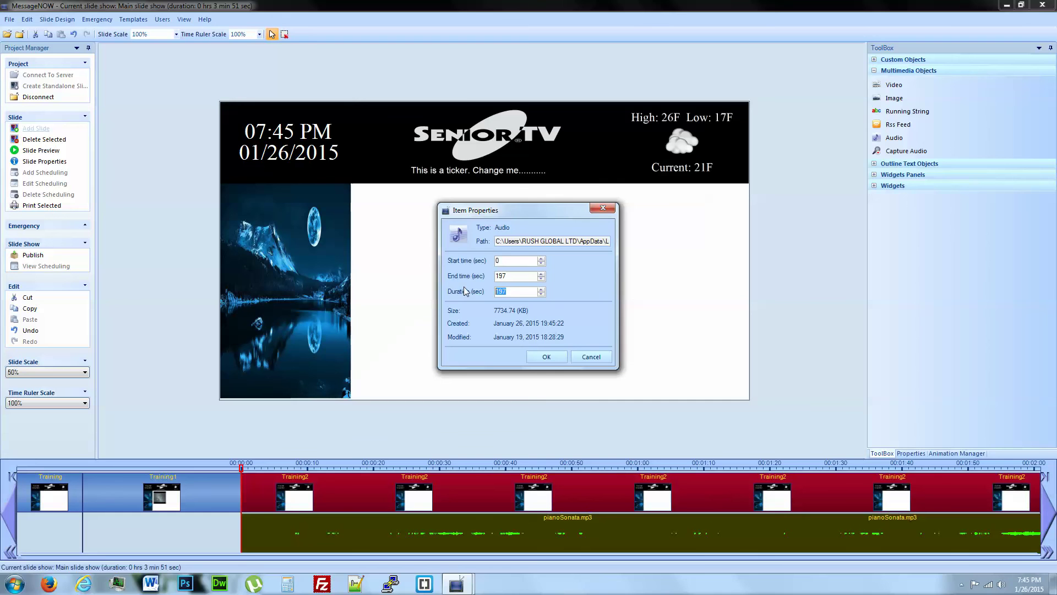
type("10")
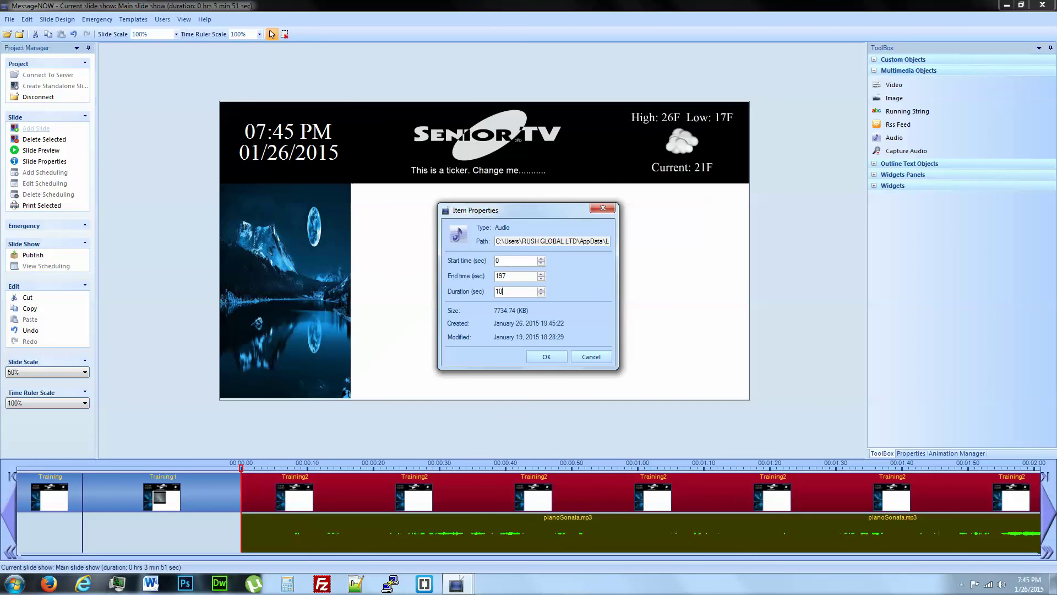
key("Return")
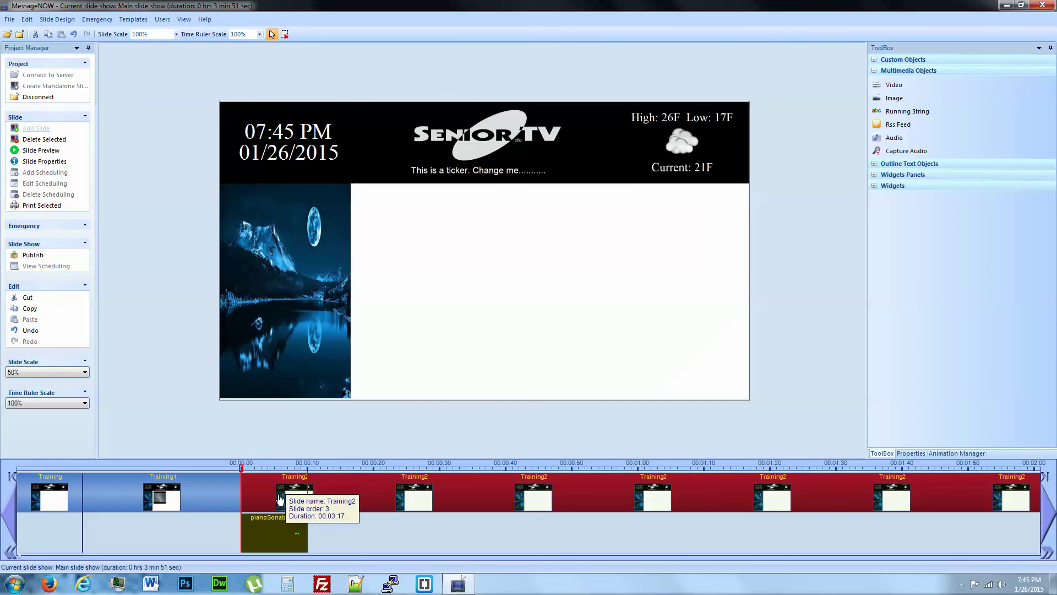
Set the Training2 slide duration to 10 seconds.
mouse_move(276, 539)
mouse_move(269, 495)
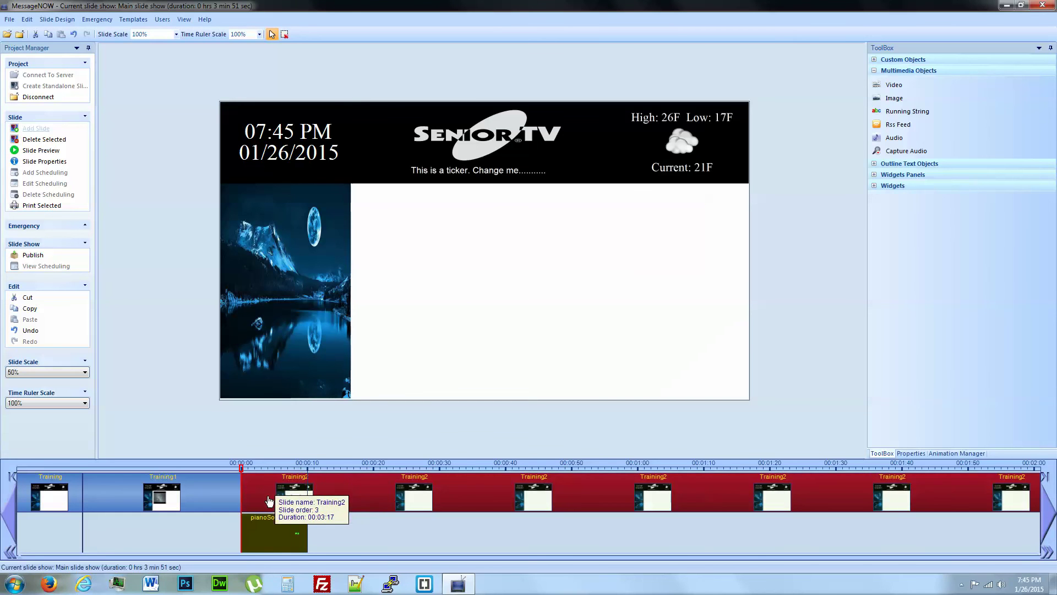
right_click(269, 495)
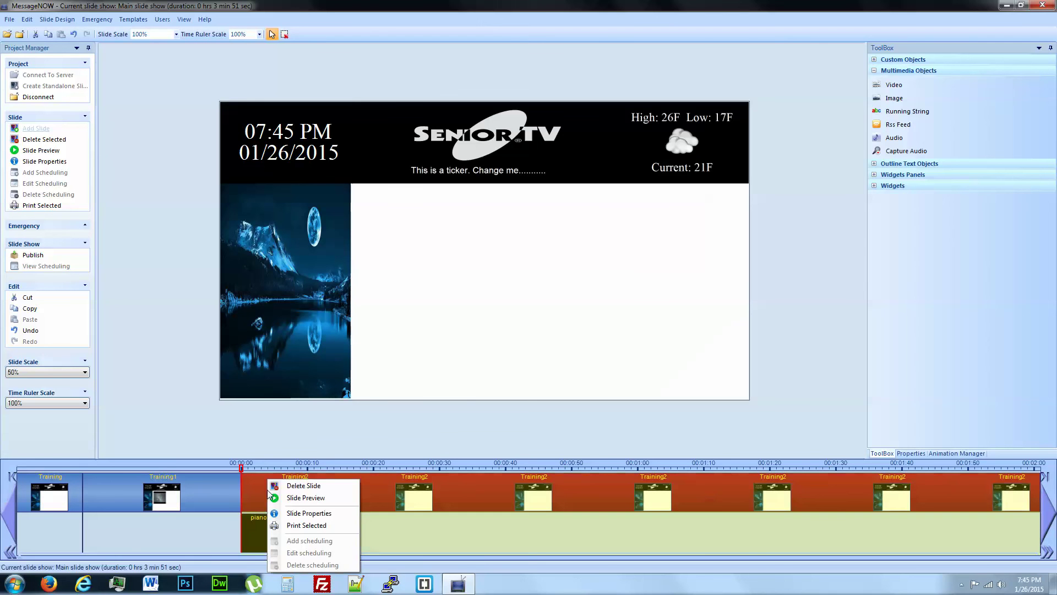
left_click(315, 515)
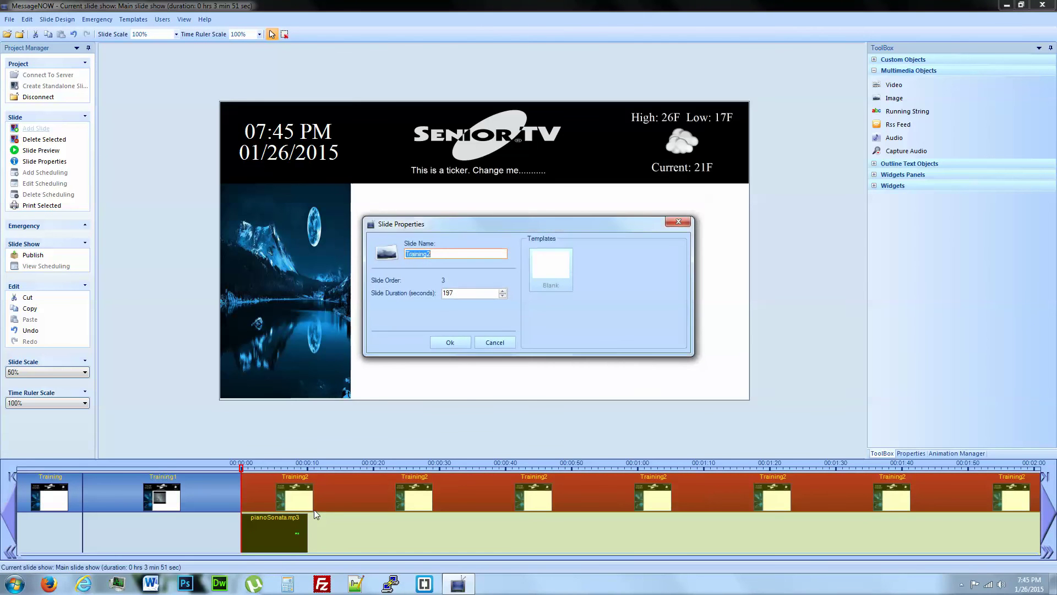
double_click(447, 292)
type("10")
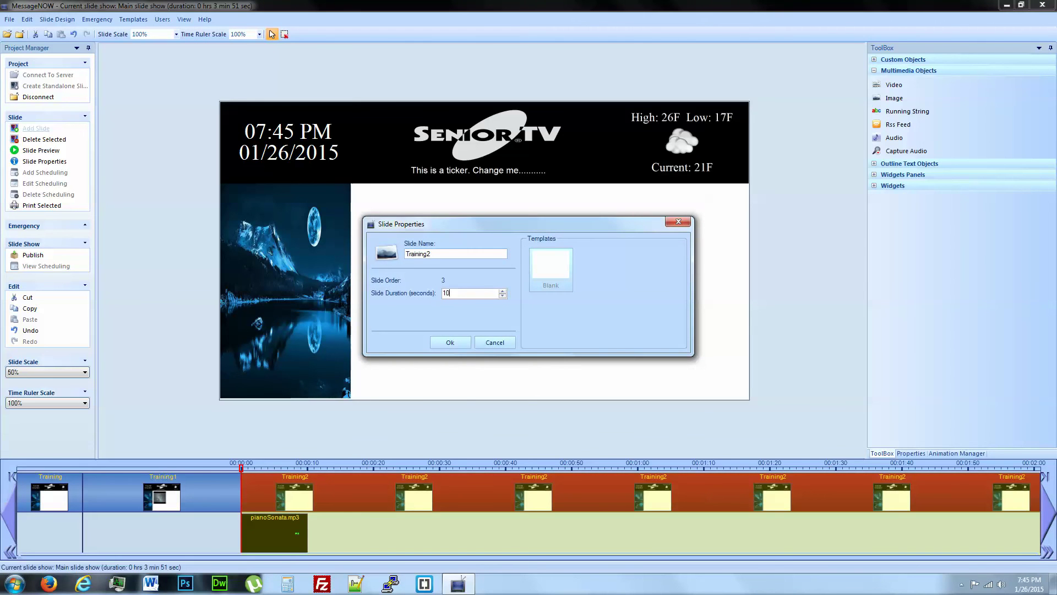
key("Return")
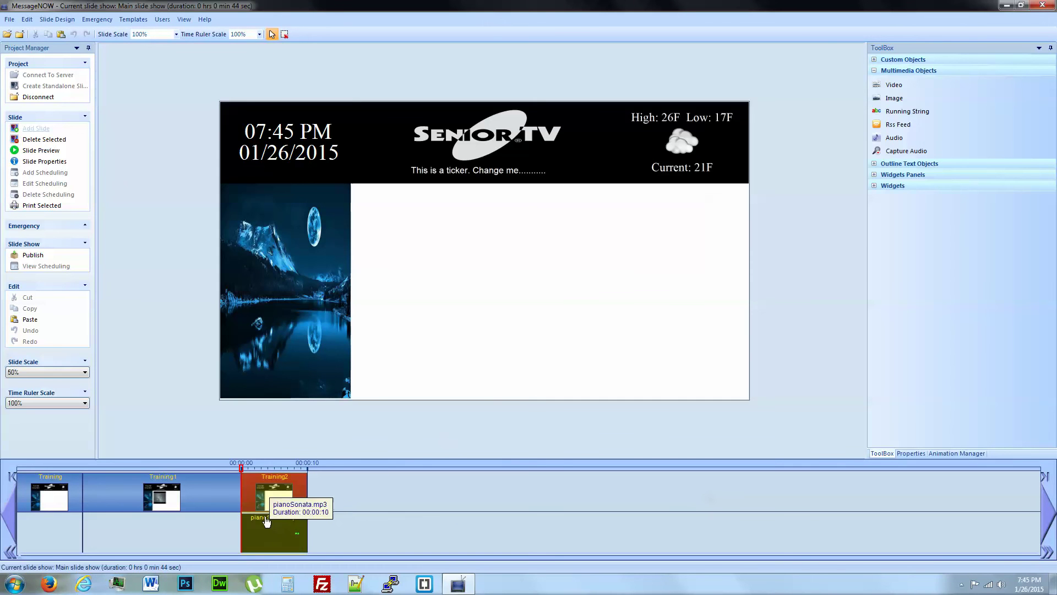
left_click(41, 150)
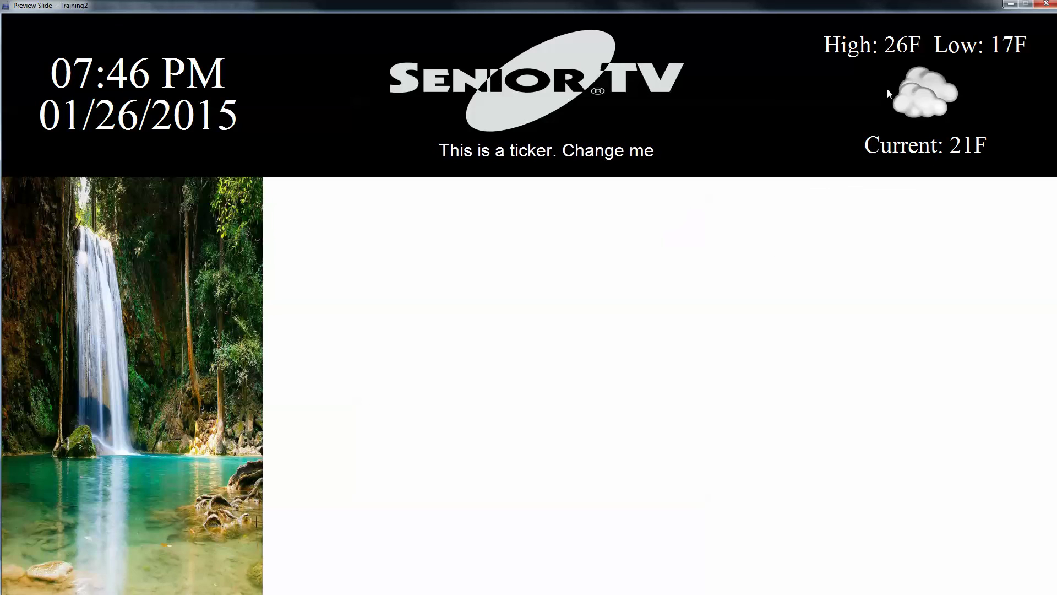
left_click(1046, 4)
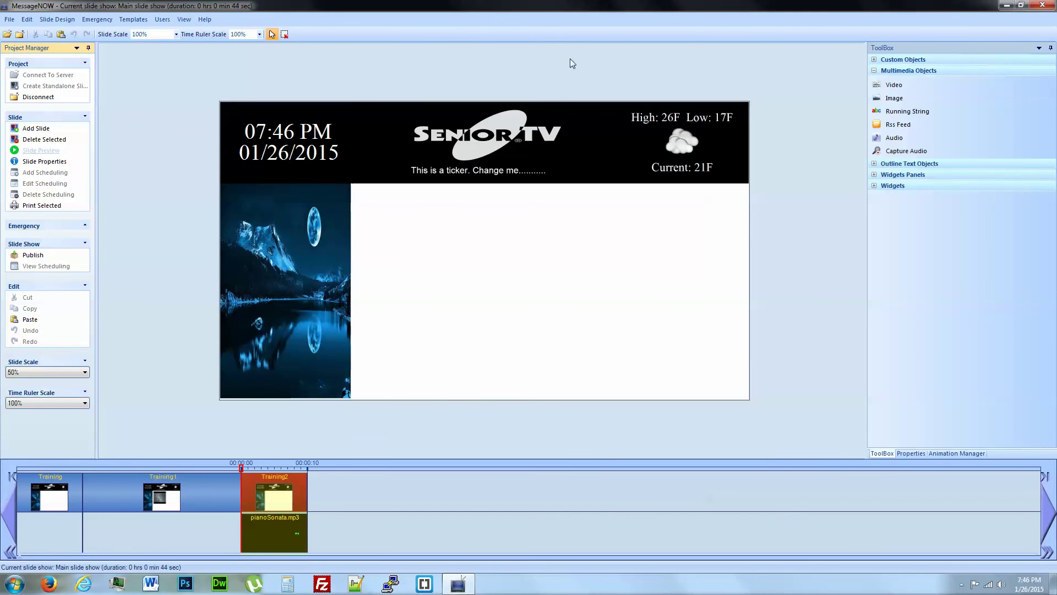
Place a running string along the slide bottom reading 'Running string is equal to a scrolling text.....'.
left_click_drag(900, 114, 496, 372)
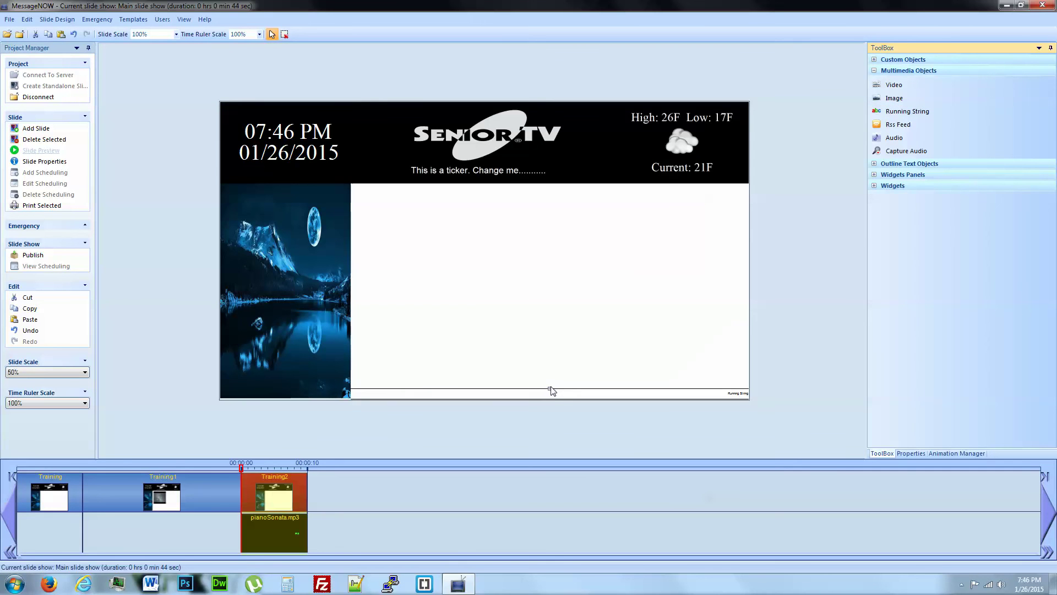
left_click_drag(552, 392, 549, 356)
double_click(553, 375)
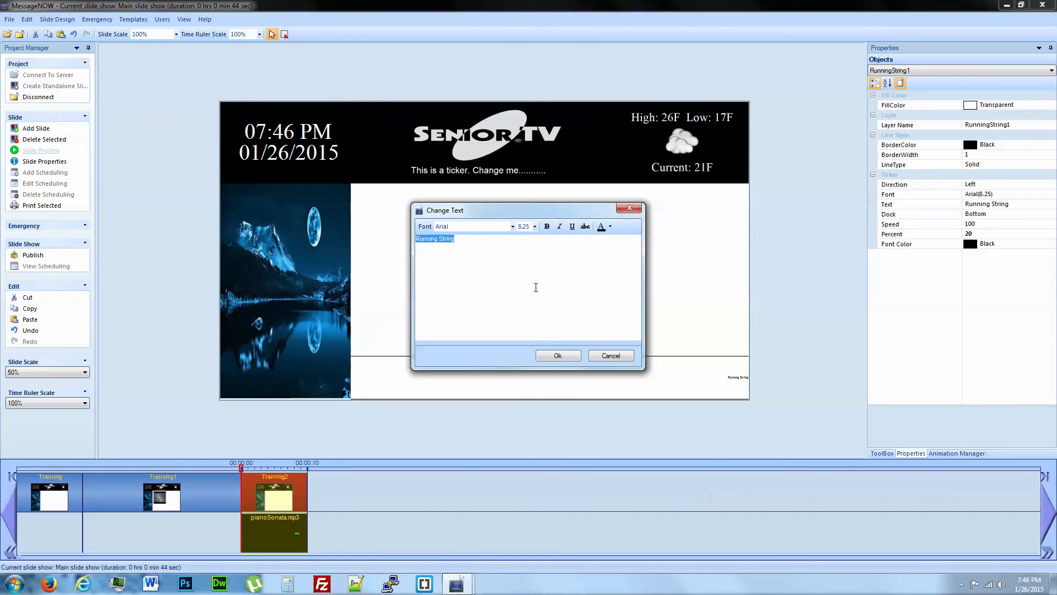
type("Running")
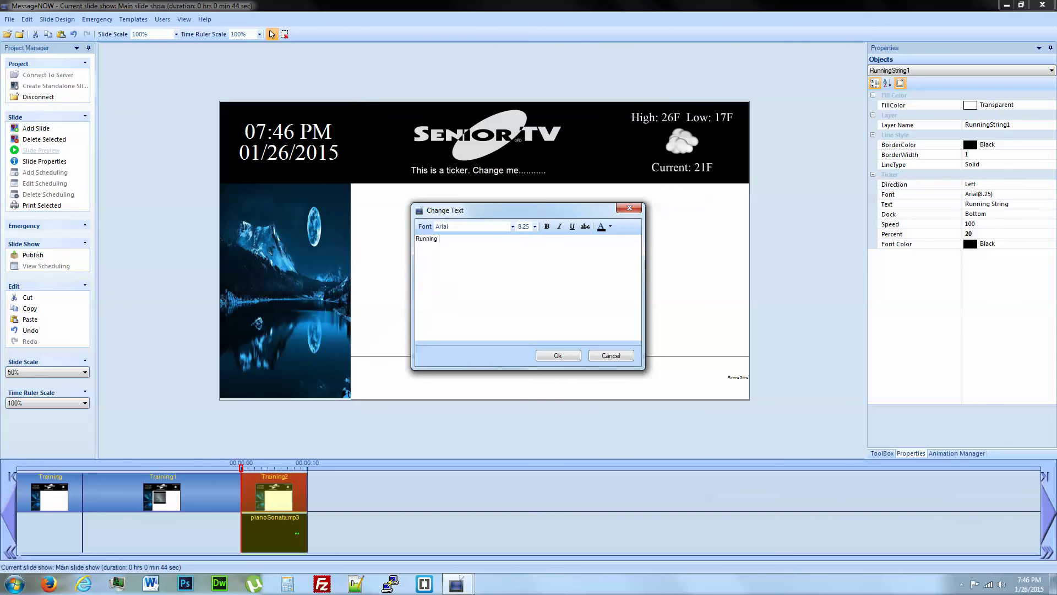
type(" string")
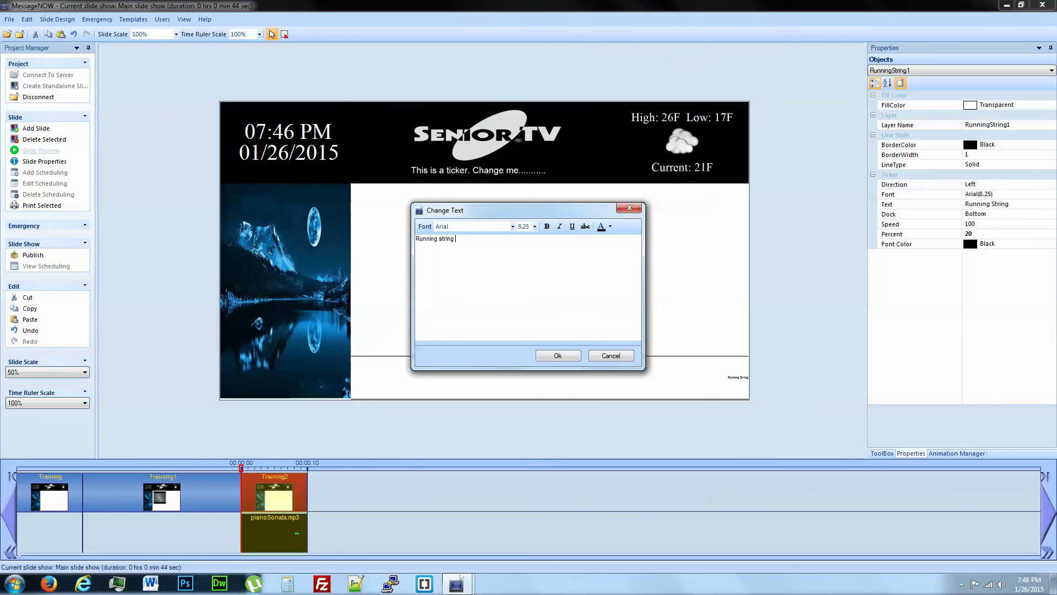
type(" is equal")
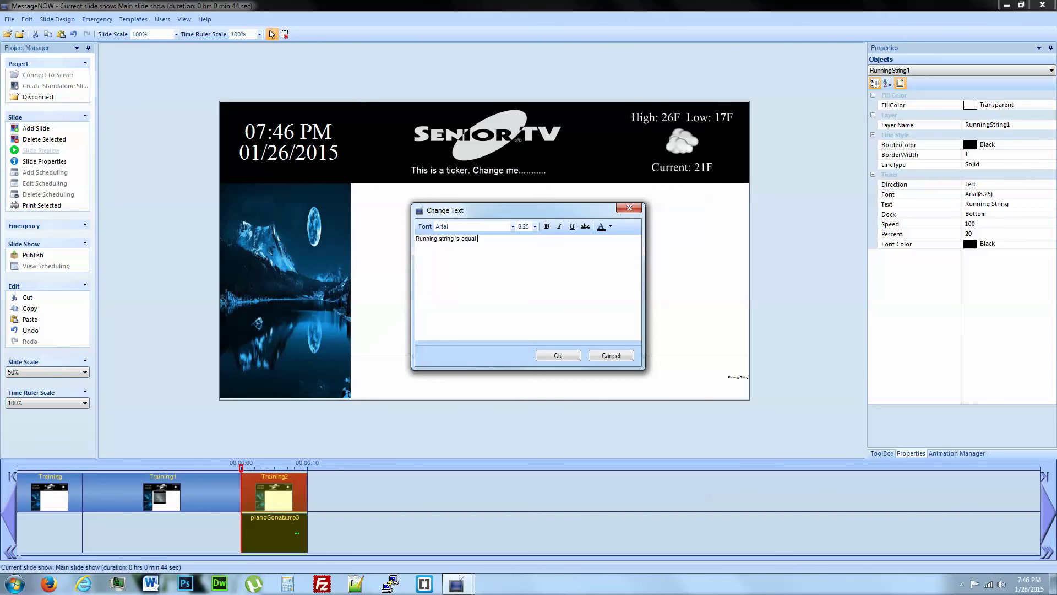
type(" to a scrolli")
type("ng text")
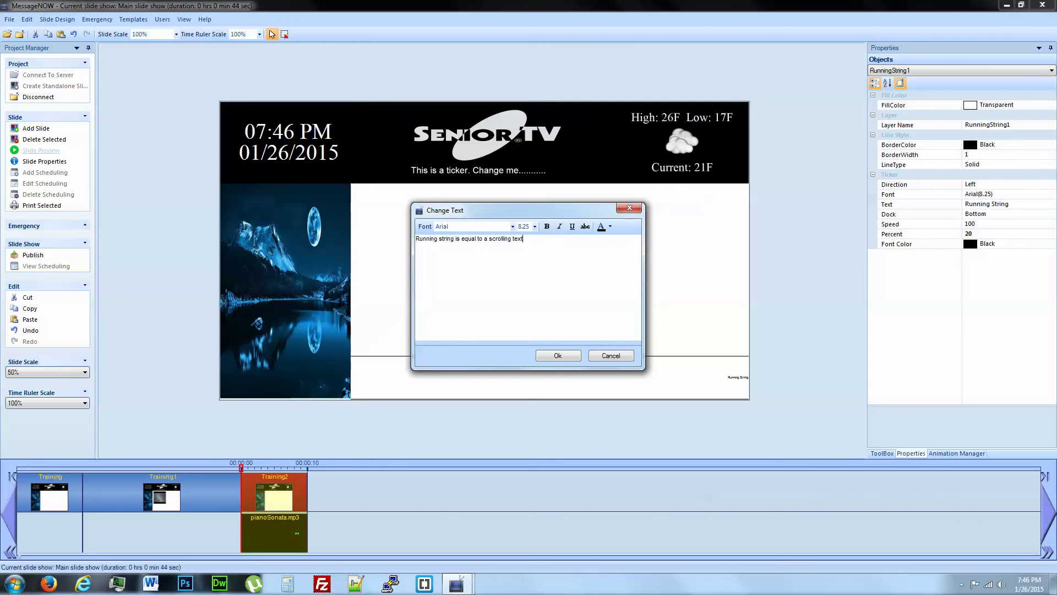
type(".....")
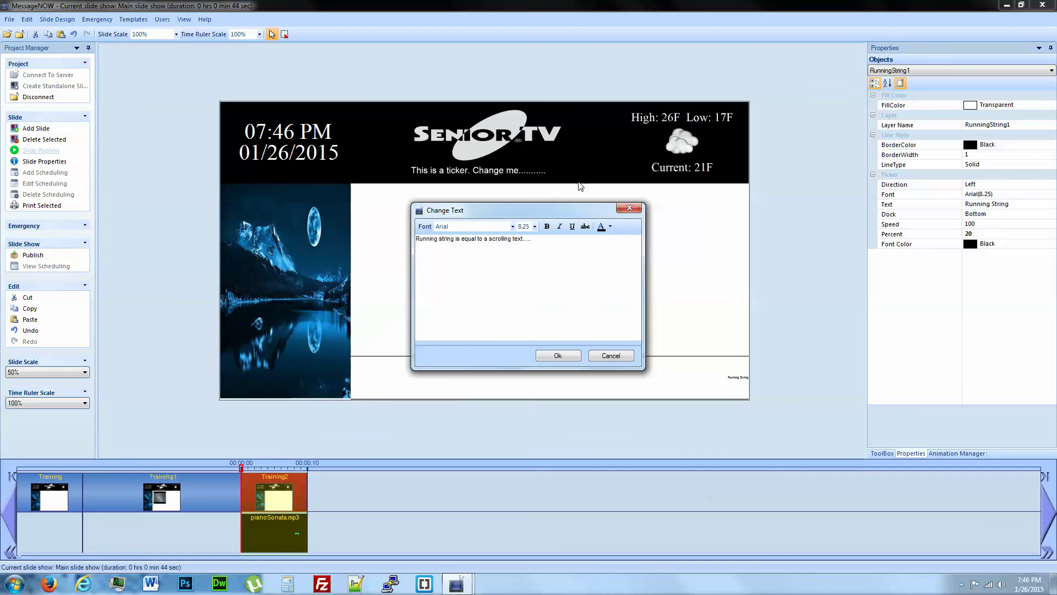
Set the ticker text to size 28 and apply it.
left_click_drag(555, 252, 323, 238)
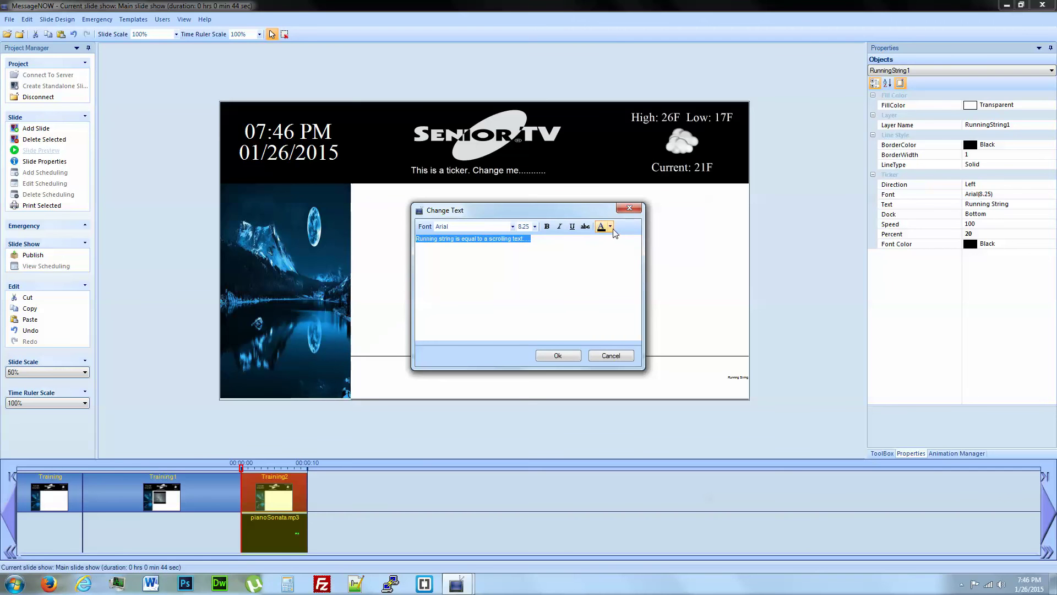
left_click(535, 227)
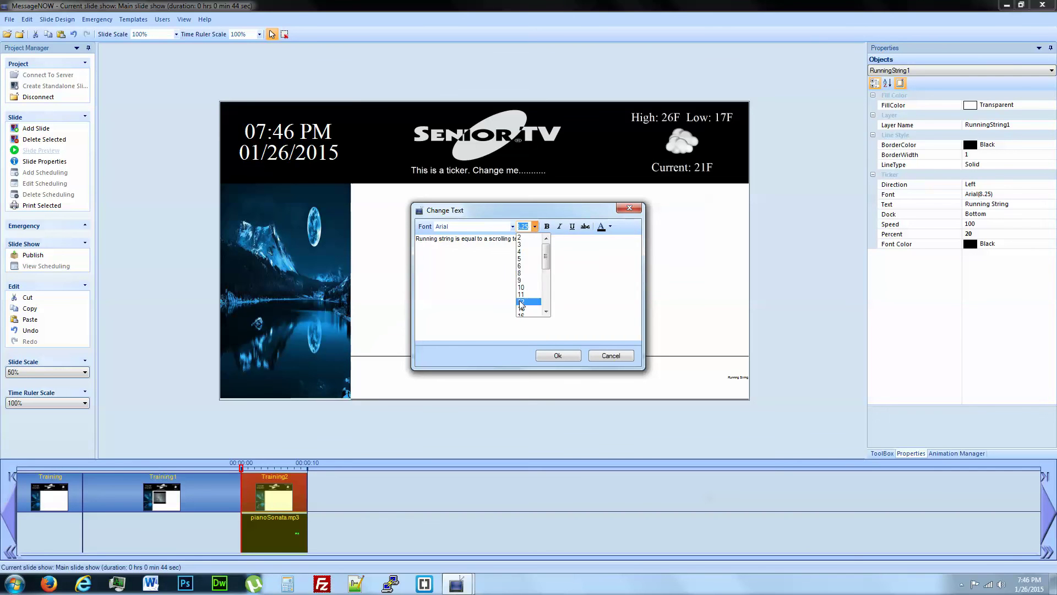
left_click_drag(545, 248, 547, 279)
left_click(523, 280)
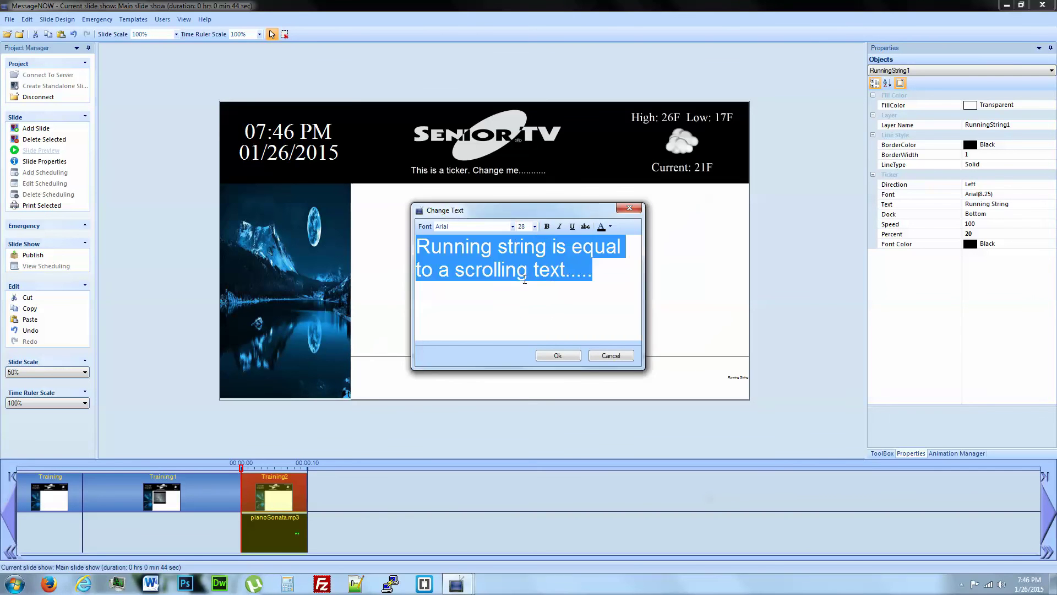
left_click(557, 355)
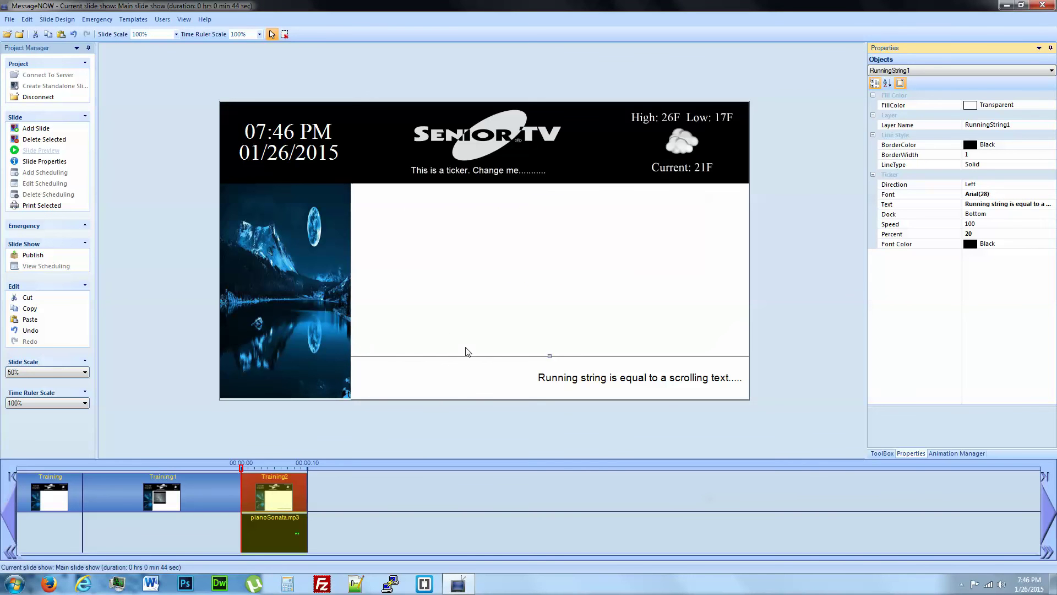
Set the ticker's border width to 0.
left_click(942, 147)
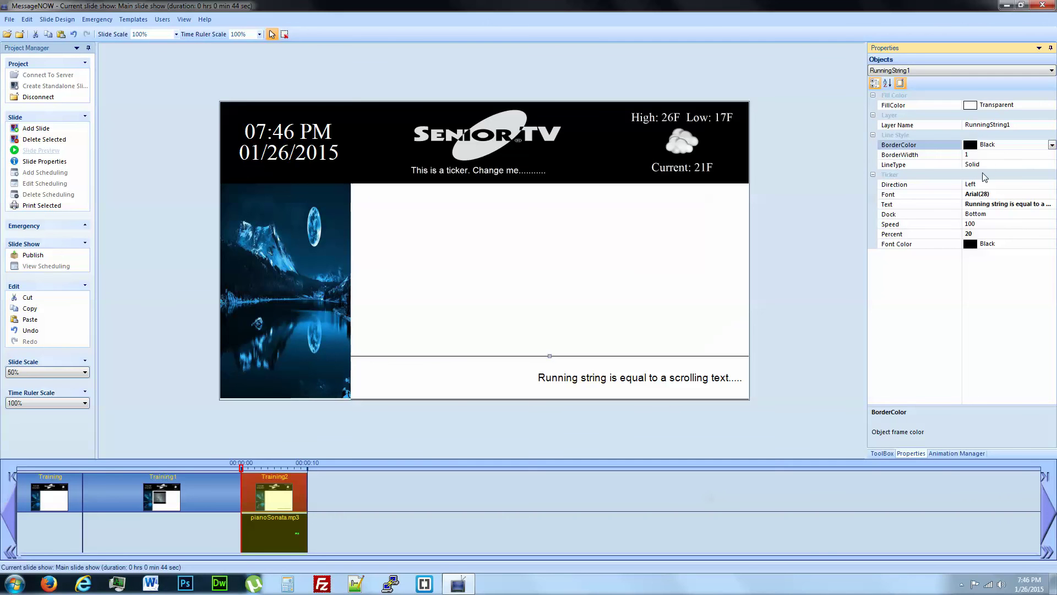
left_click(988, 154)
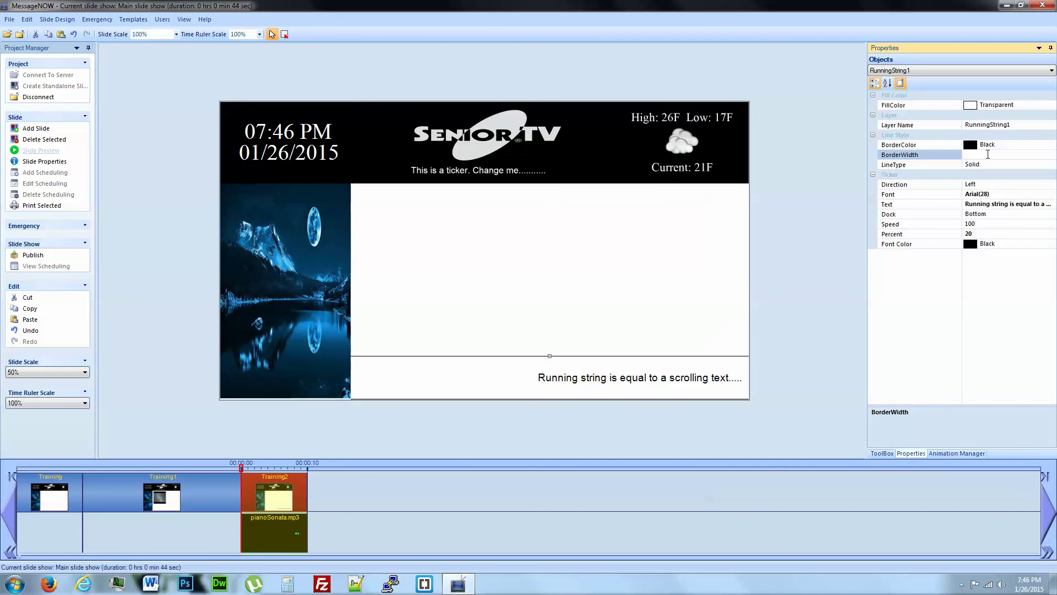
type("0")
key("Return")
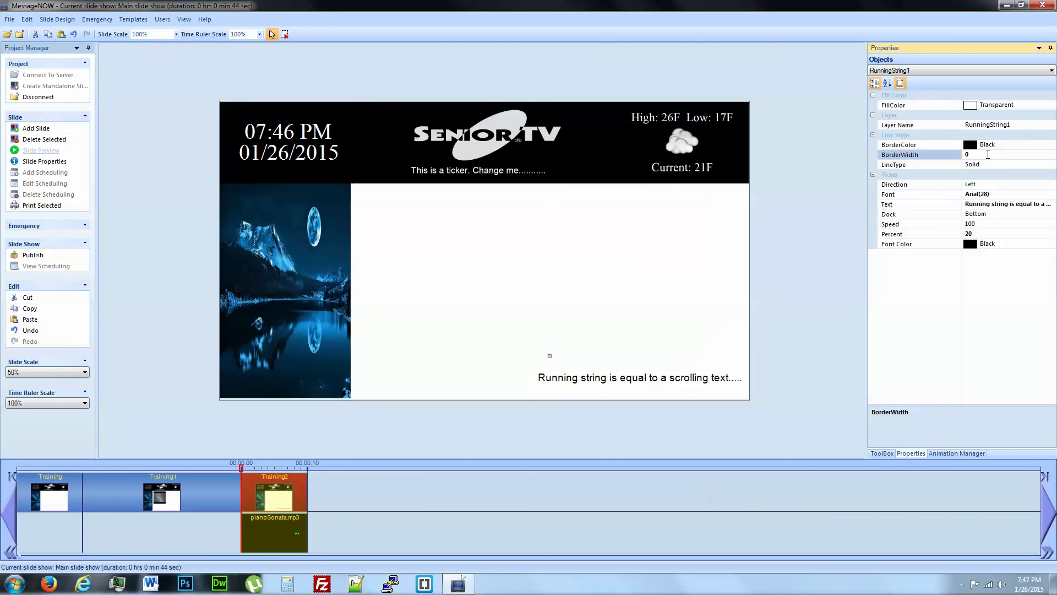
Insert the waterFall picture from Multimedia > Pictures onto Training2.
left_click(566, 256)
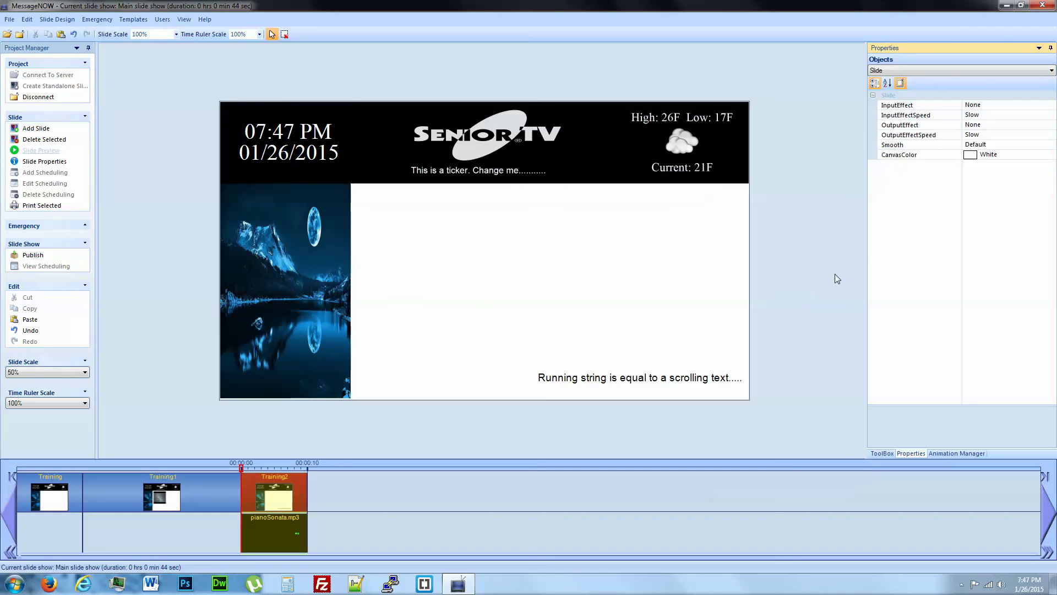
left_click(889, 453)
left_click(894, 98)
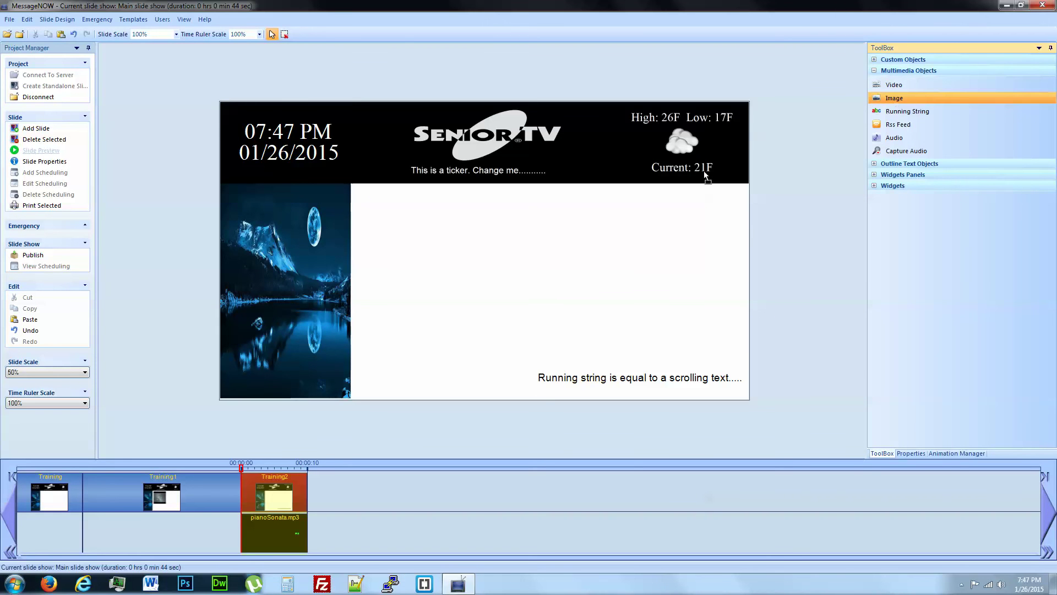
left_click(479, 253)
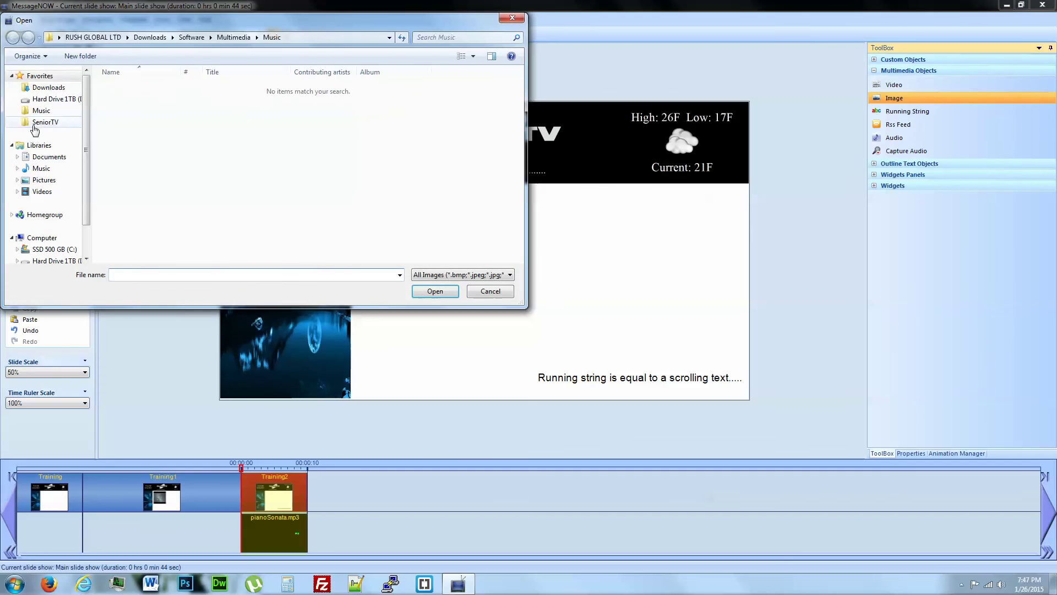
left_click(34, 122)
double_click(117, 110)
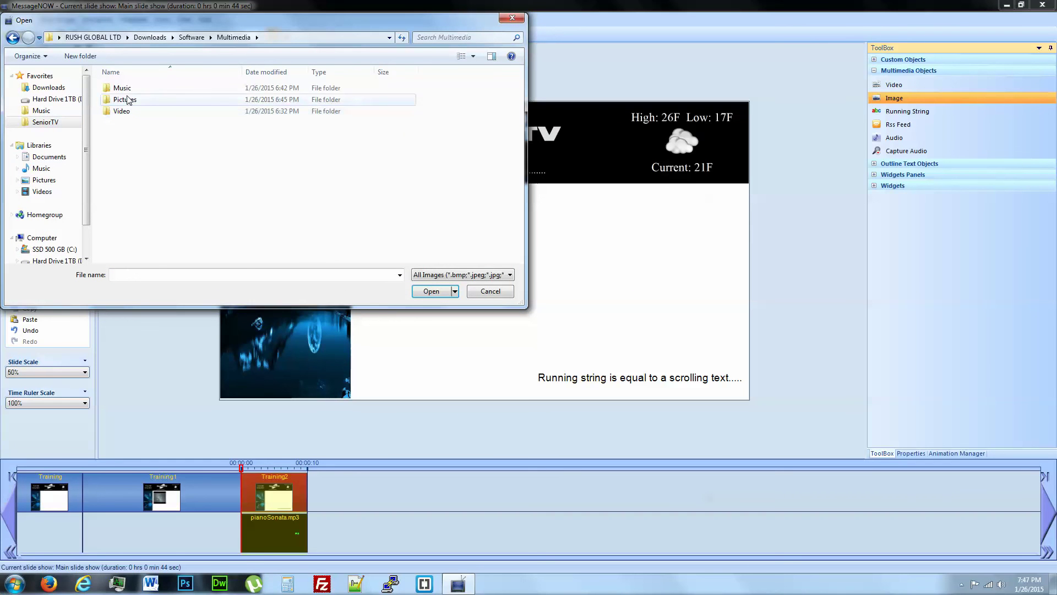
left_click(127, 100)
double_click(128, 99)
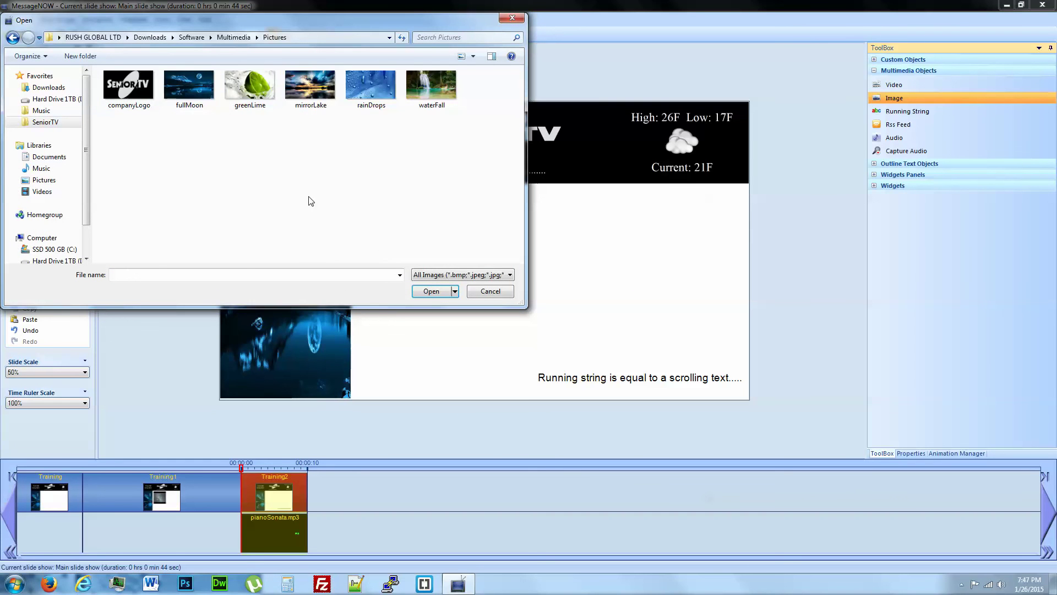
double_click(430, 86)
Center the waterfall image on the slide and set its border width to 0.
left_click_drag(503, 275, 571, 297)
left_click(710, 283)
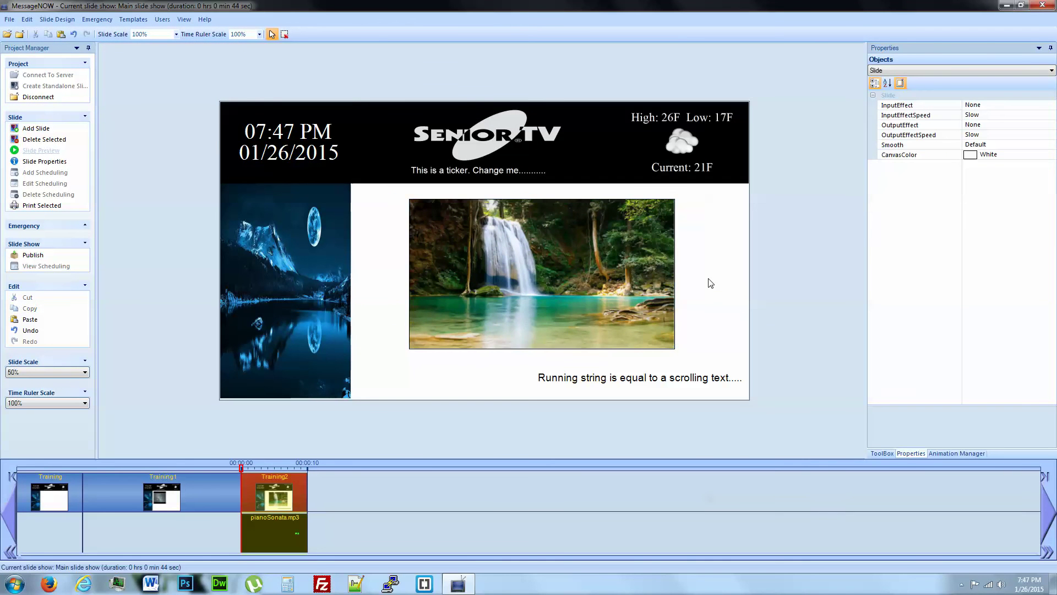
left_click(553, 289)
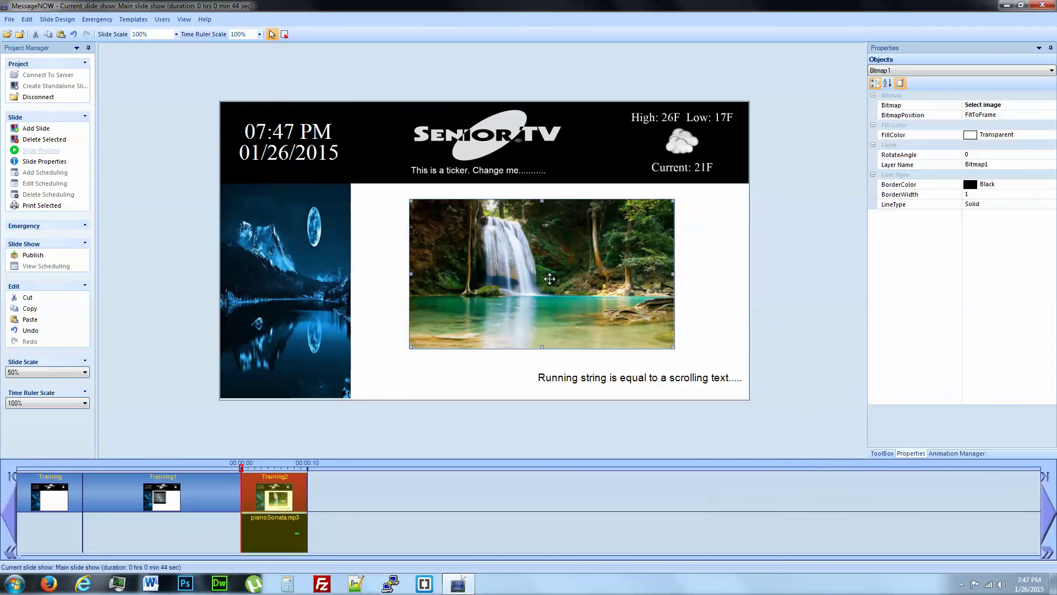
left_click(970, 194)
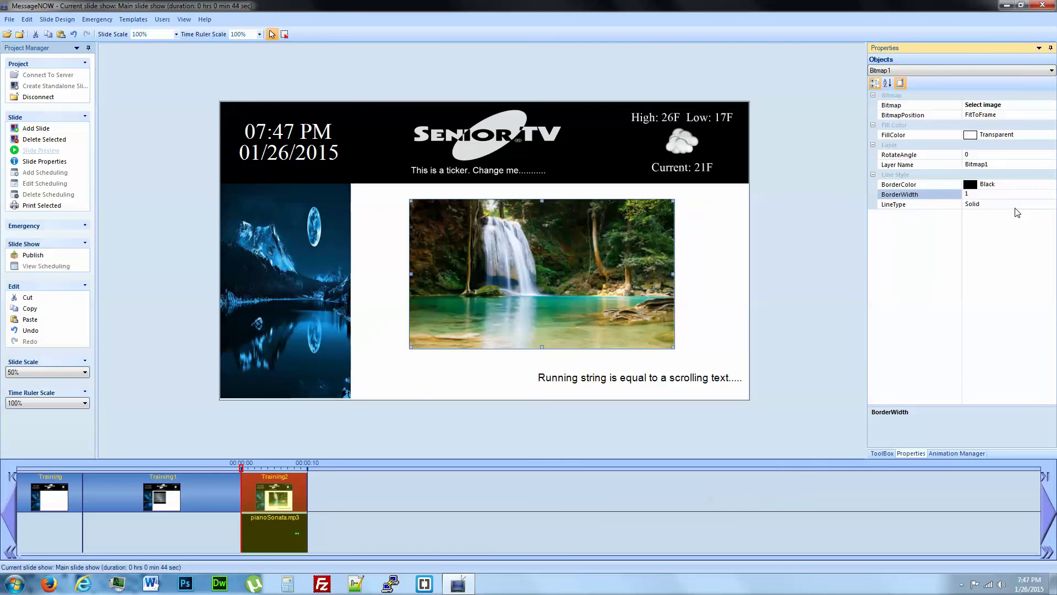
key("BackSpace")
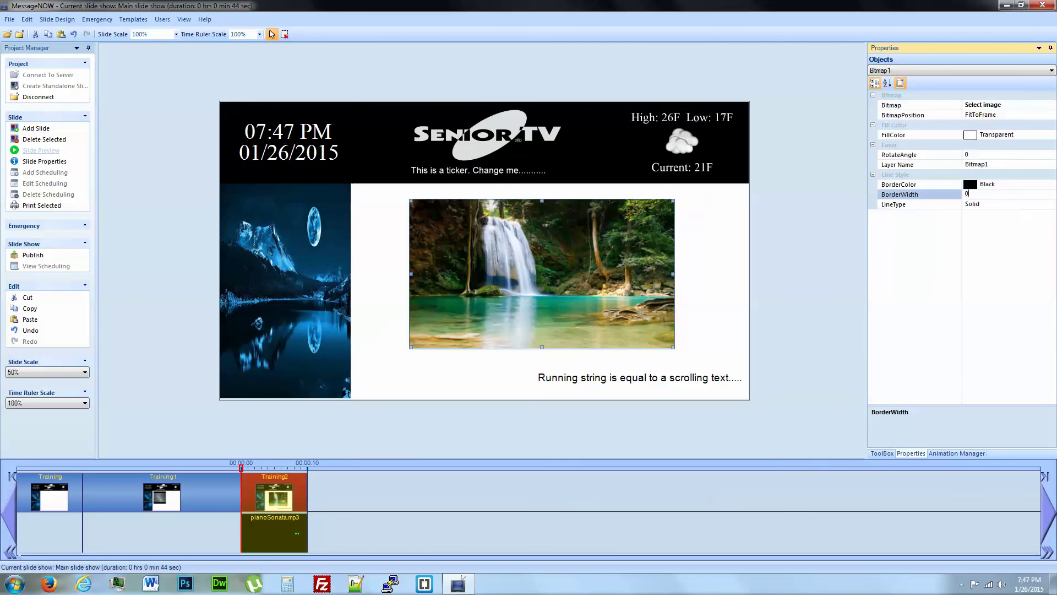
left_click(820, 255)
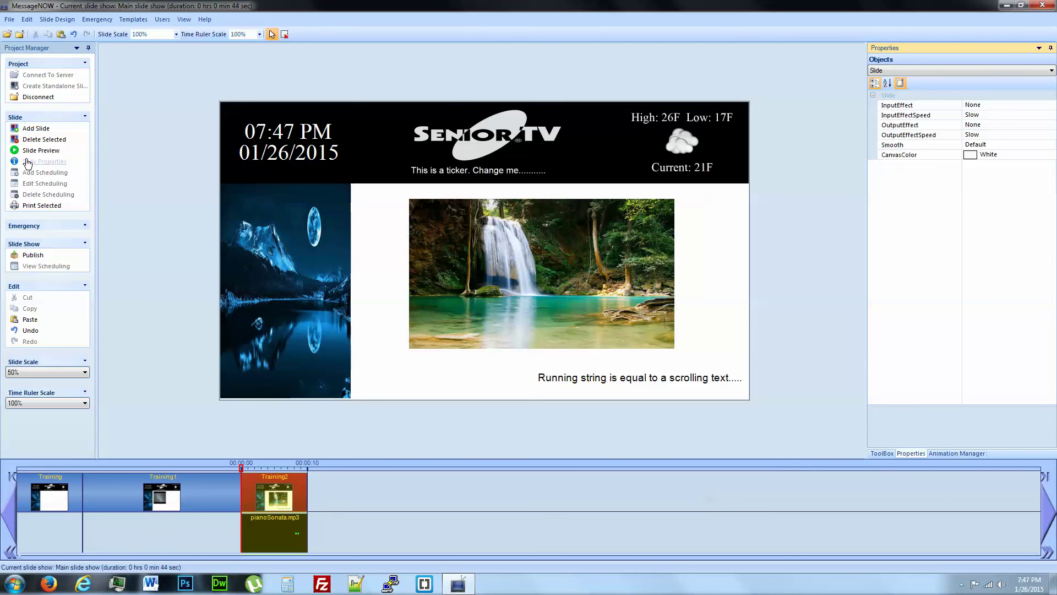
left_click(44, 153)
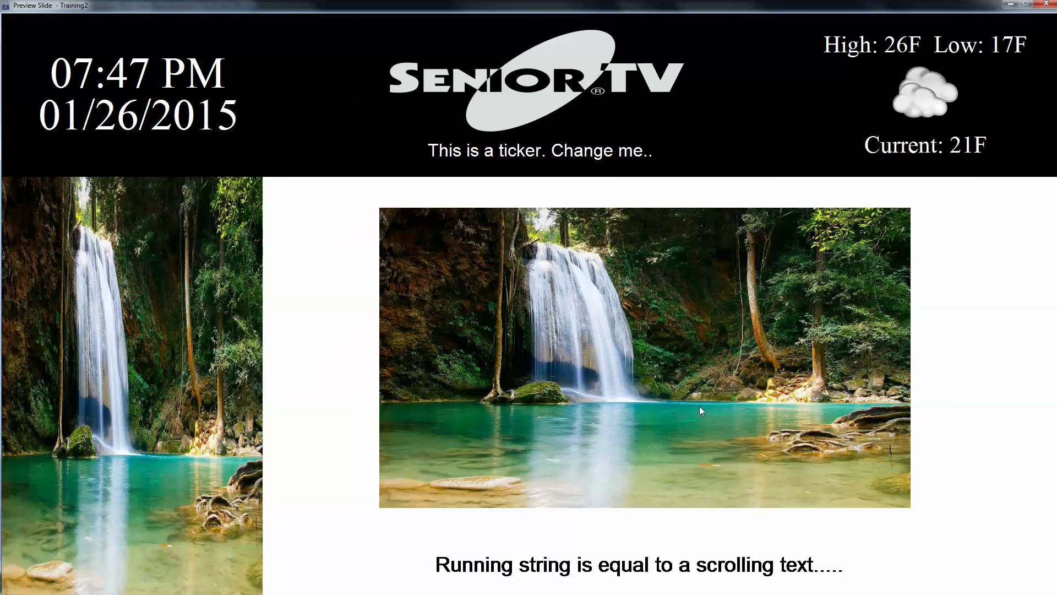
key("Escape")
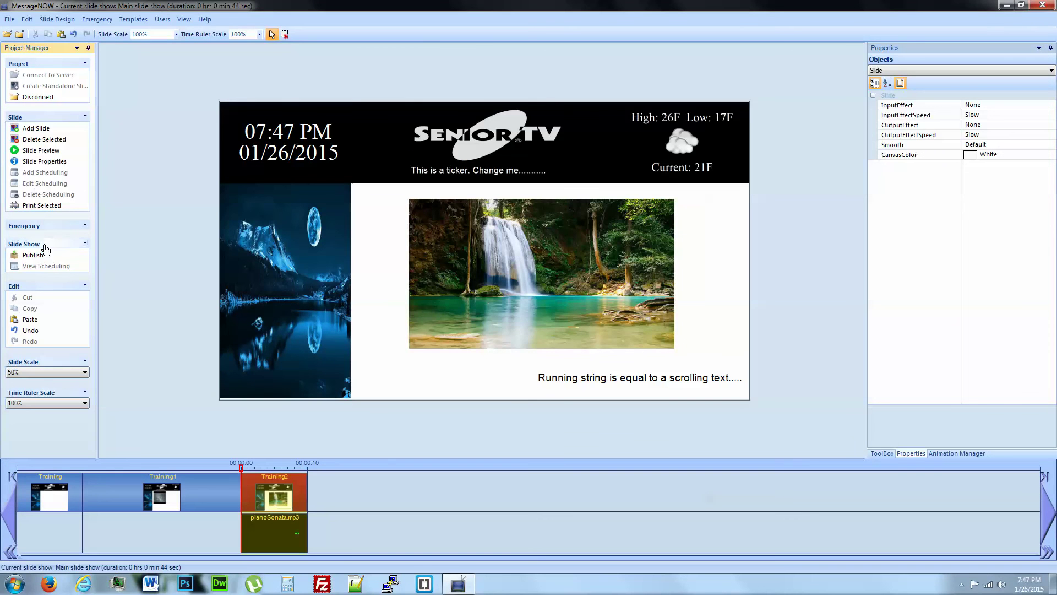
Publish the show and add a schedule for Training2.
left_click(34, 255)
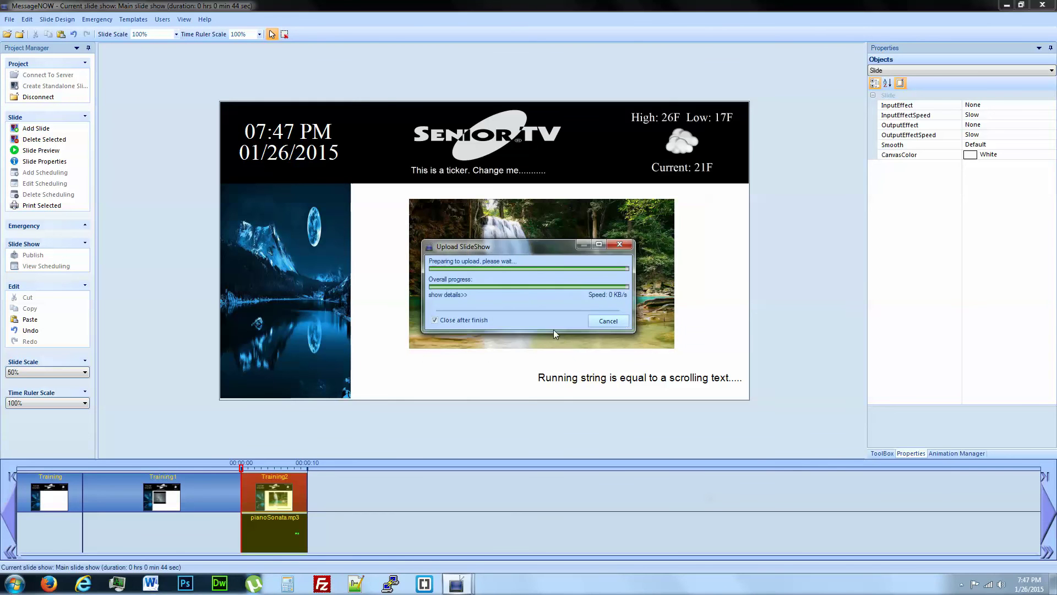
left_click(39, 177)
left_click(550, 391)
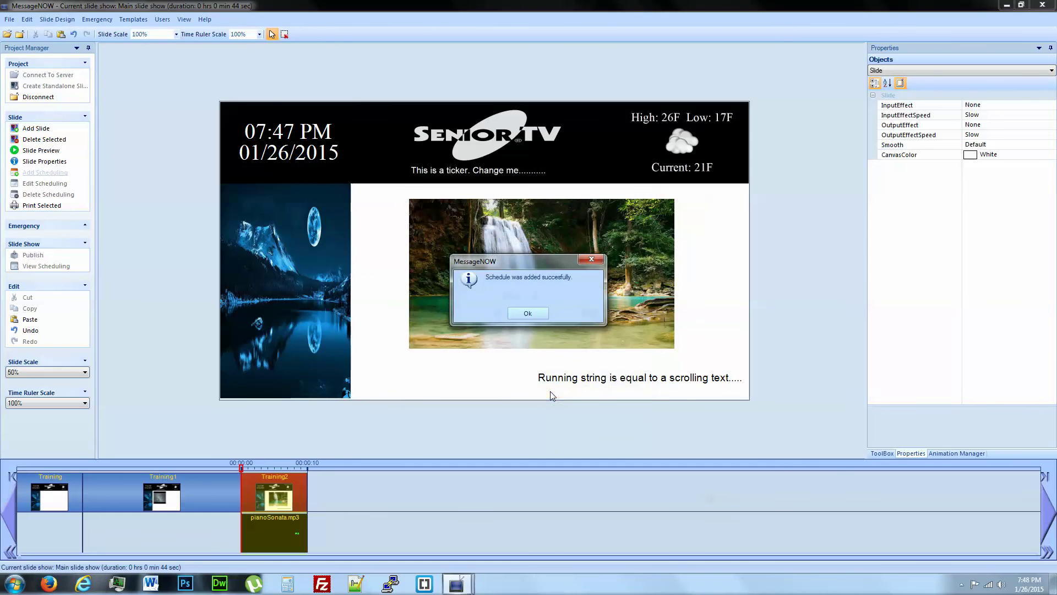
left_click(532, 314)
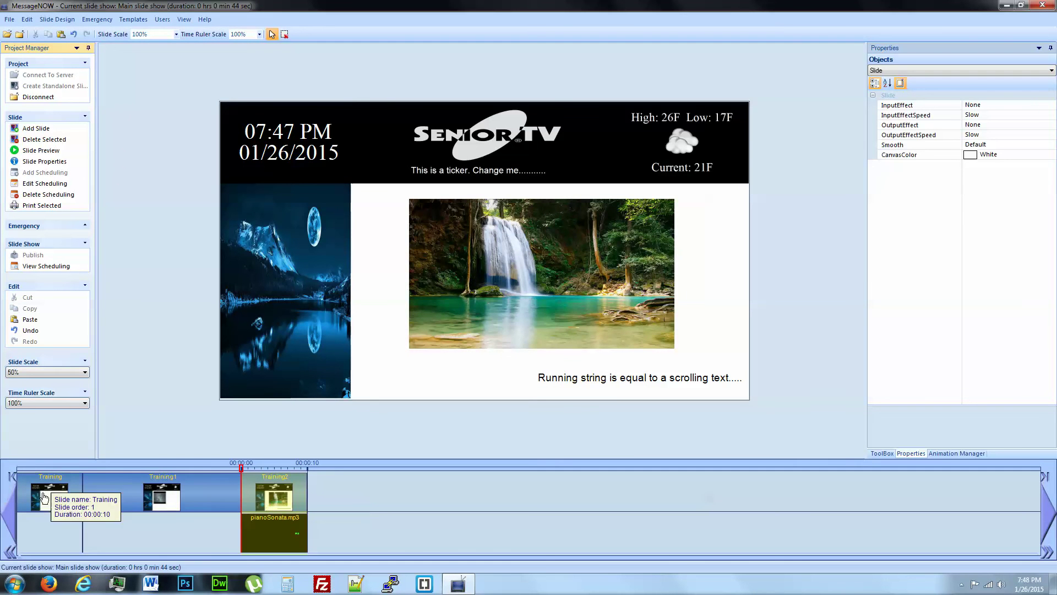
Open the ToolBox's Custom Objects group and pick the triangle shape.
left_click(884, 455)
left_click(876, 67)
left_click(876, 59)
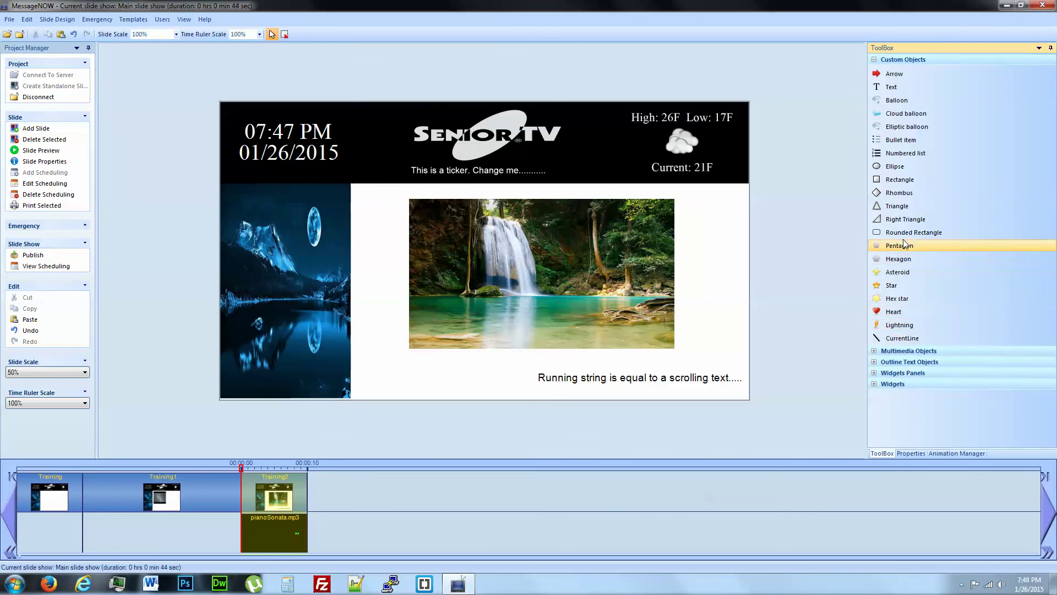
left_click(896, 206)
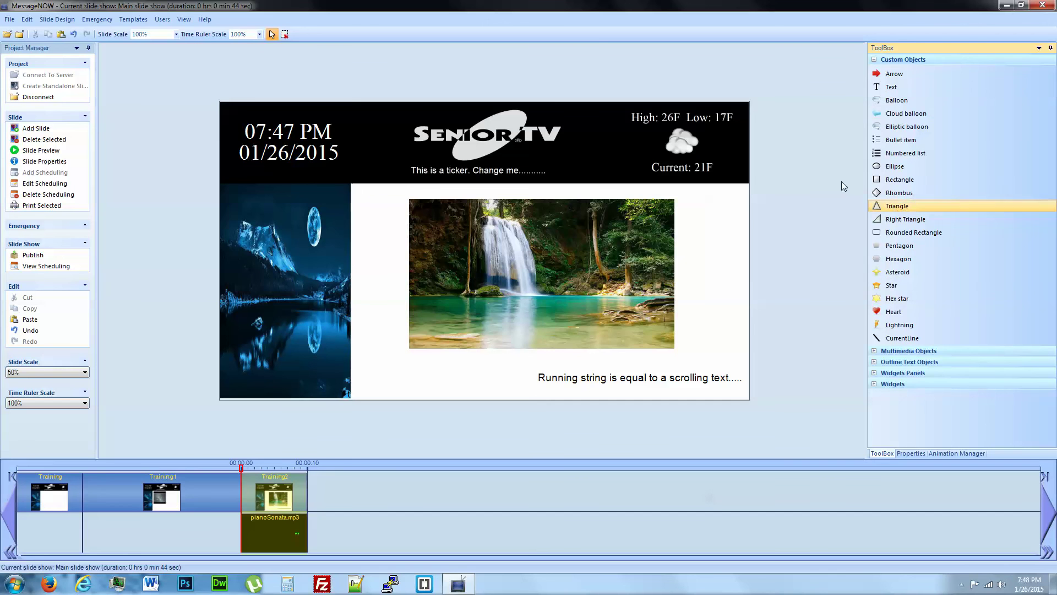
Add a fourth slide named Training3.
left_click(38, 128)
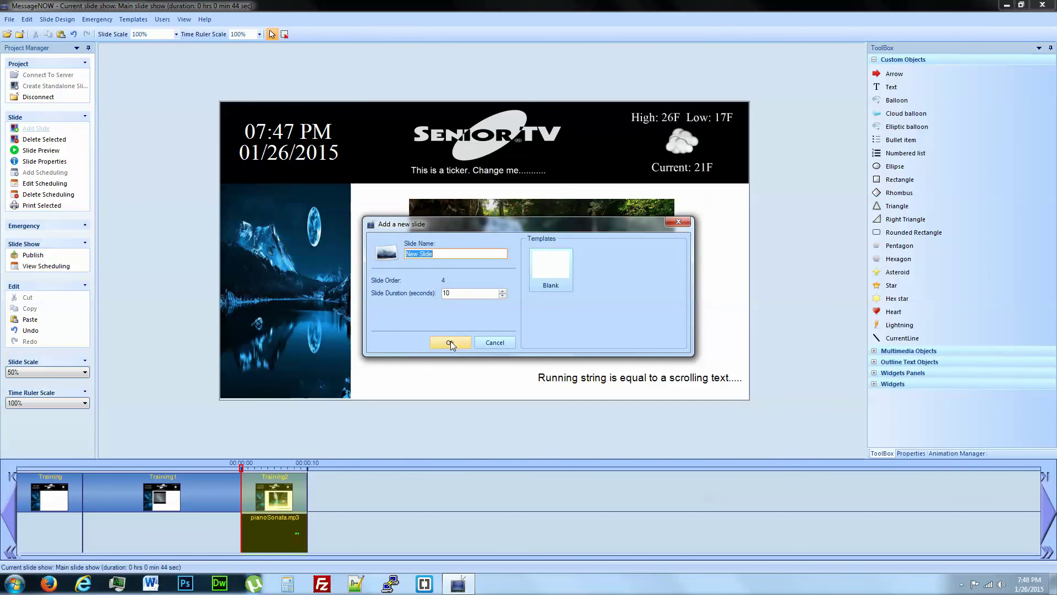
type("Train")
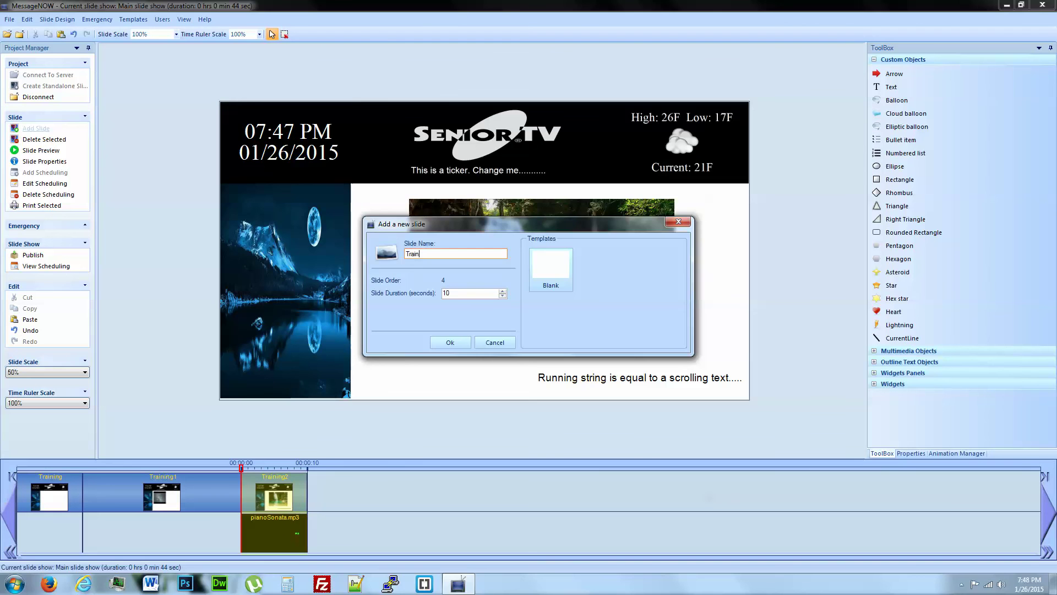
type("ing3")
key("Return")
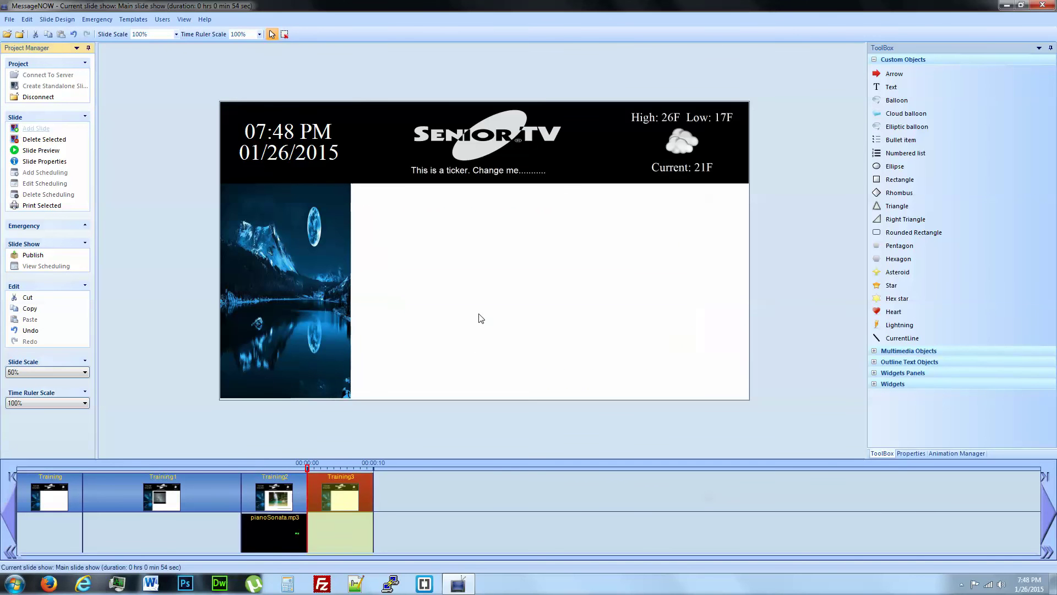
Add a text box reading 'Change' near the top-left of the slide's white area.
left_click_drag(892, 87, 436, 236)
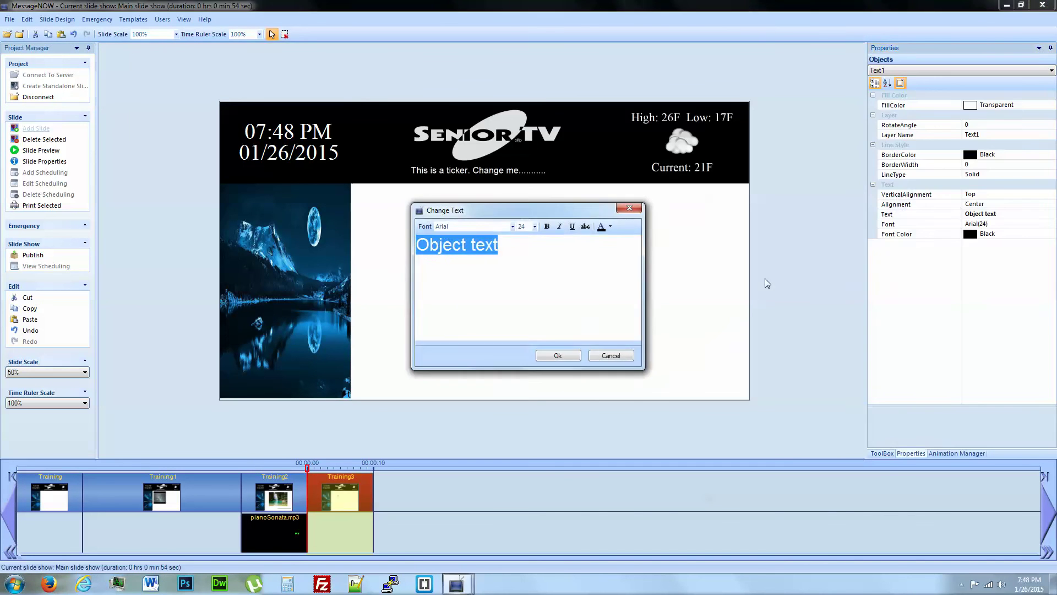
type("Chan")
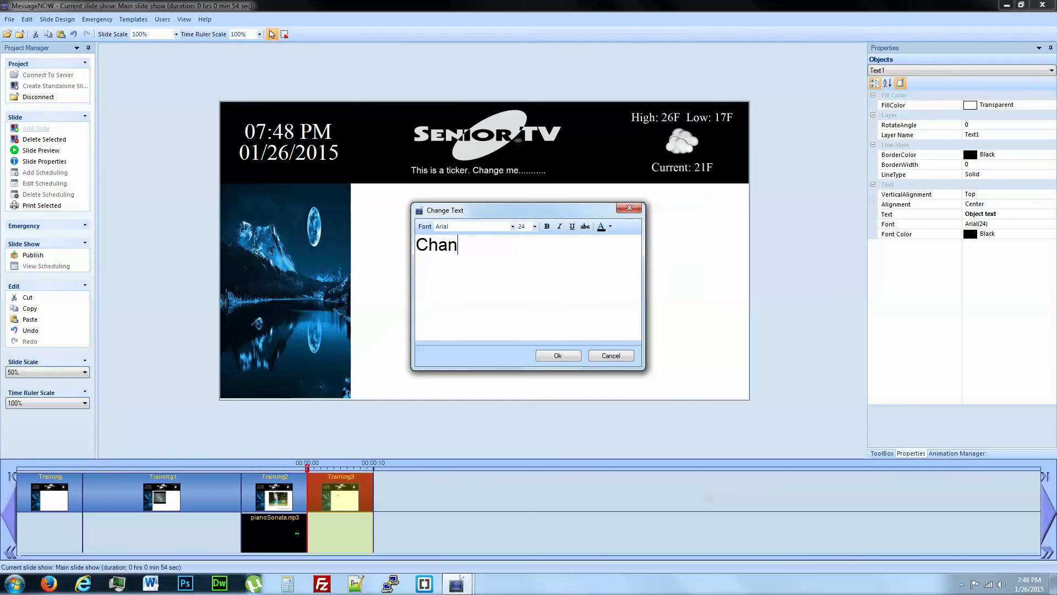
type("ge")
key("Return")
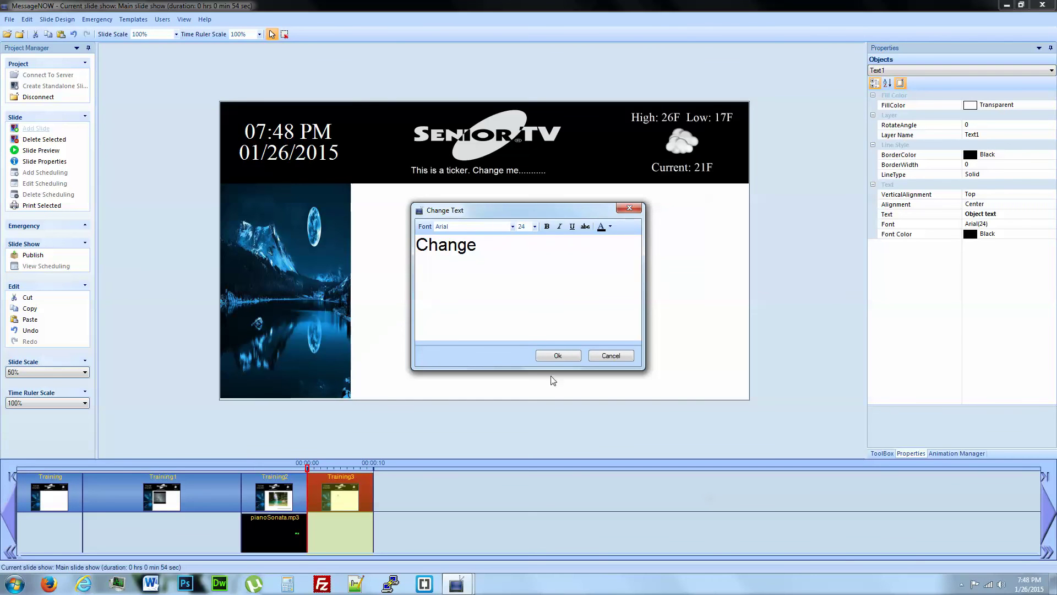
left_click(558, 355)
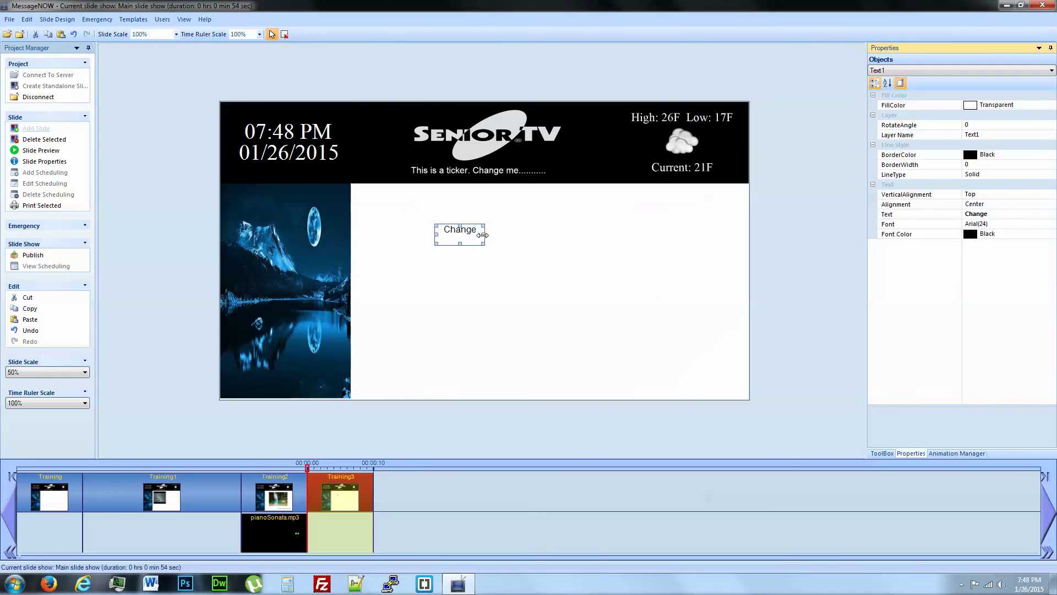
left_click_drag(482, 235, 442, 227)
left_click(559, 266)
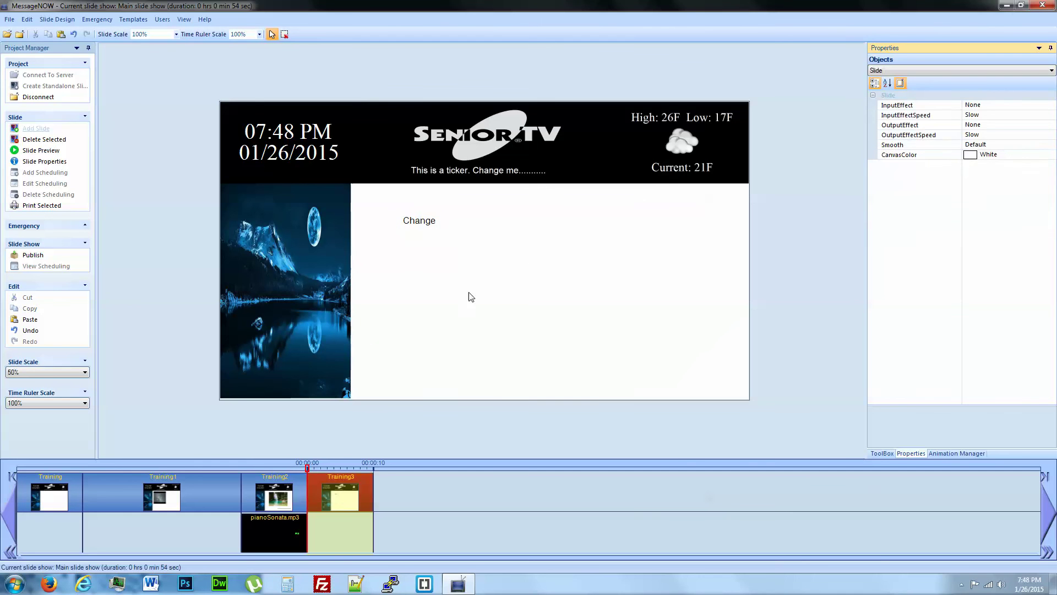
left_click(882, 454)
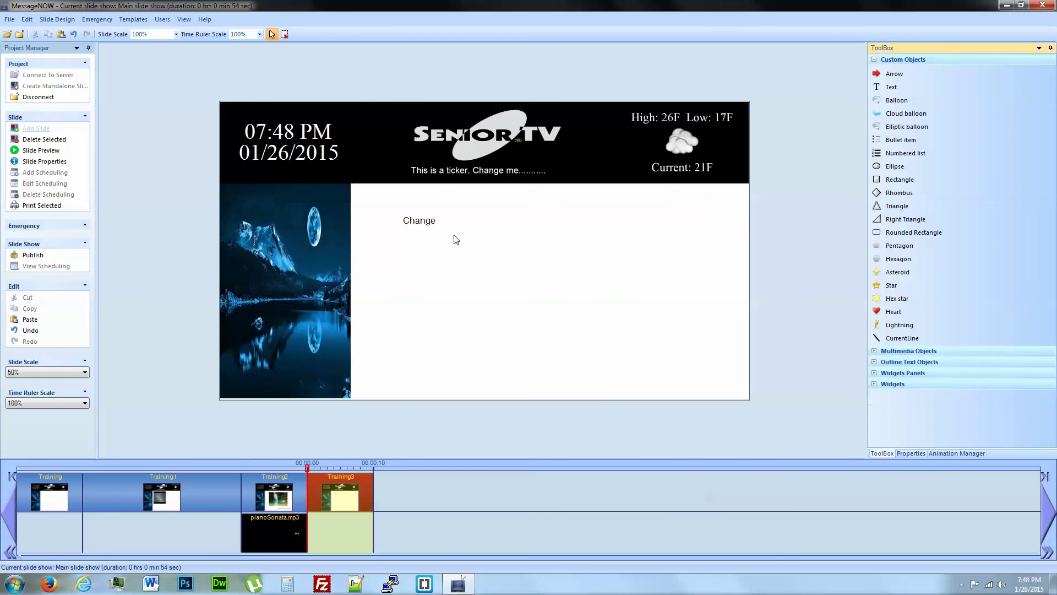
Place a bullet list beside 'Change' with the items Apples, Bananas, Pineapple and Oranges.
left_click_drag(908, 140, 493, 217)
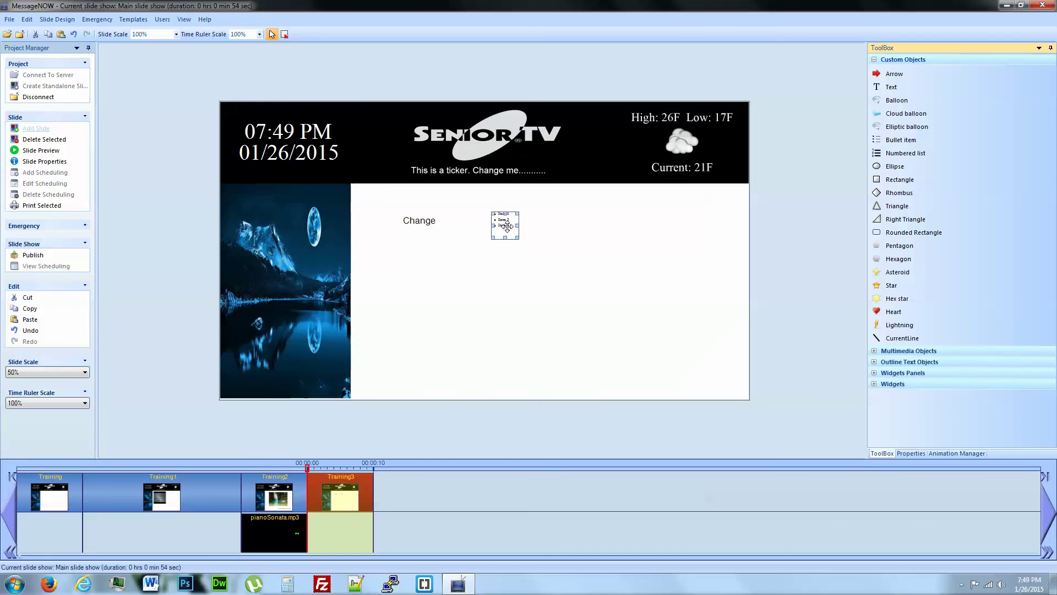
double_click(507, 226)
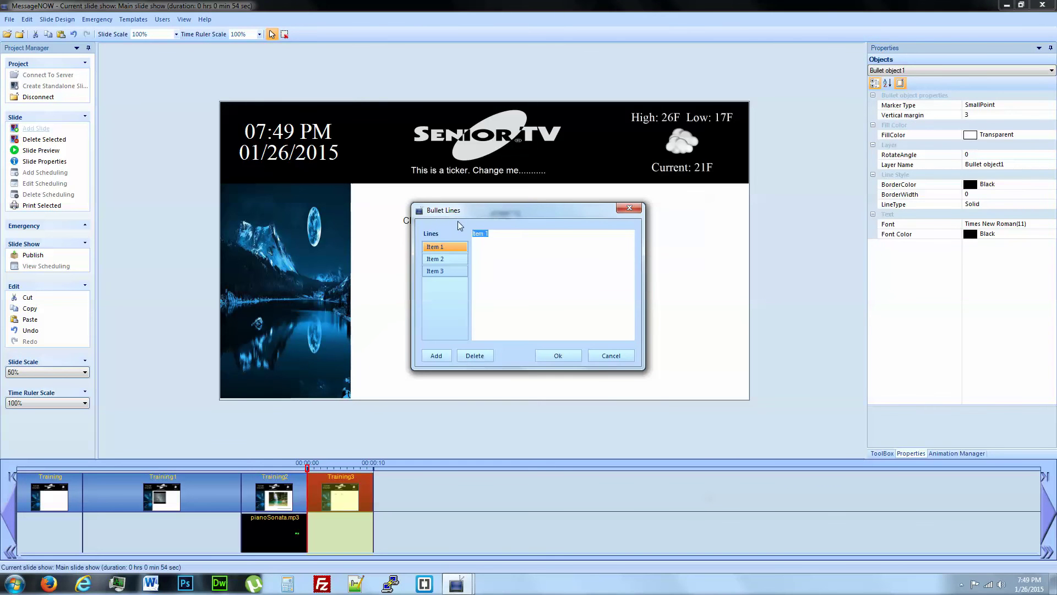
type("Apples")
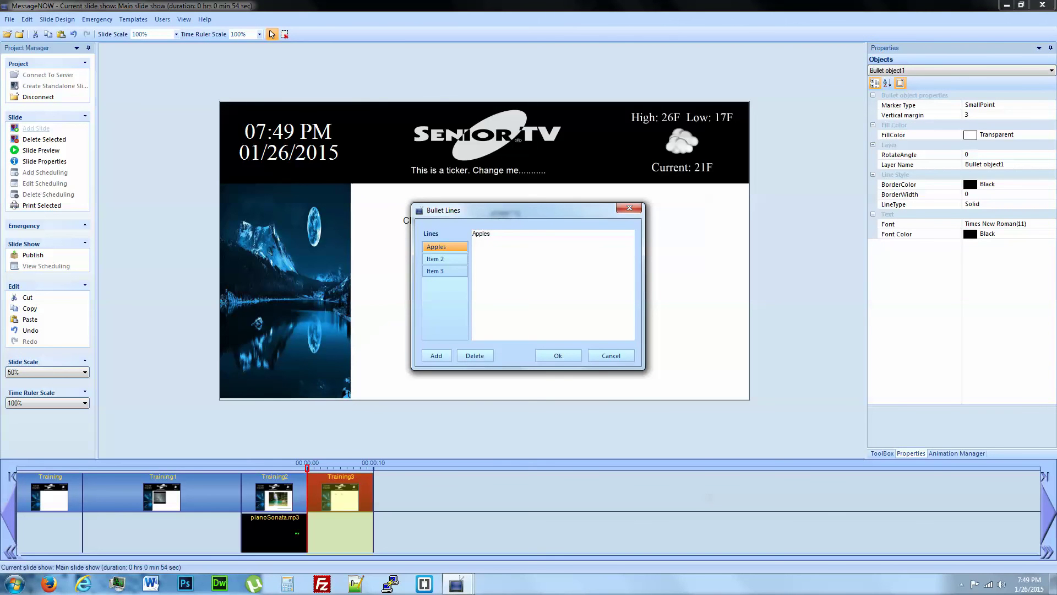
left_click(435, 259)
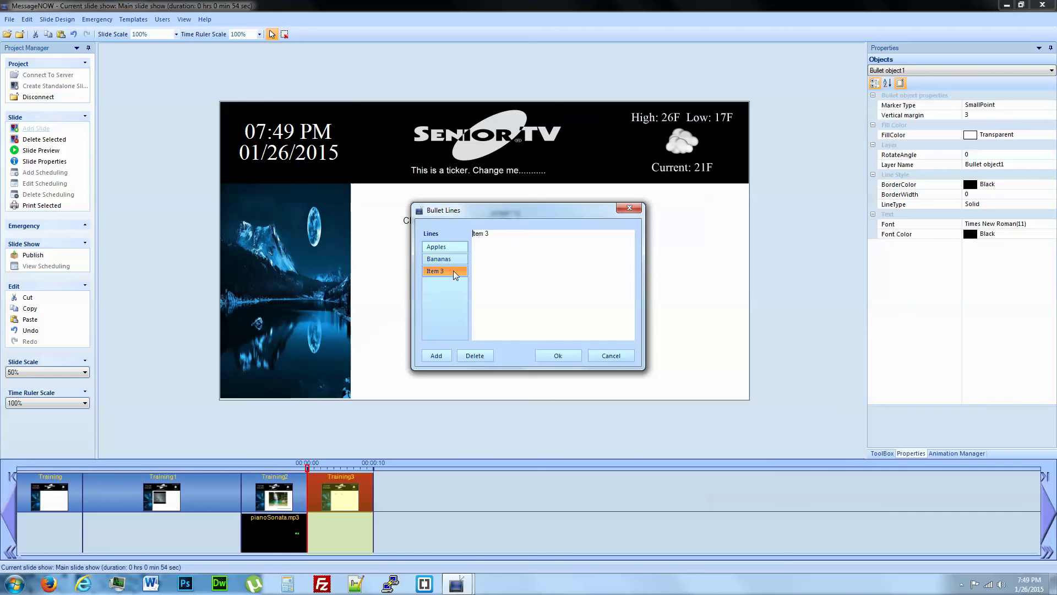
type("Pineapple")
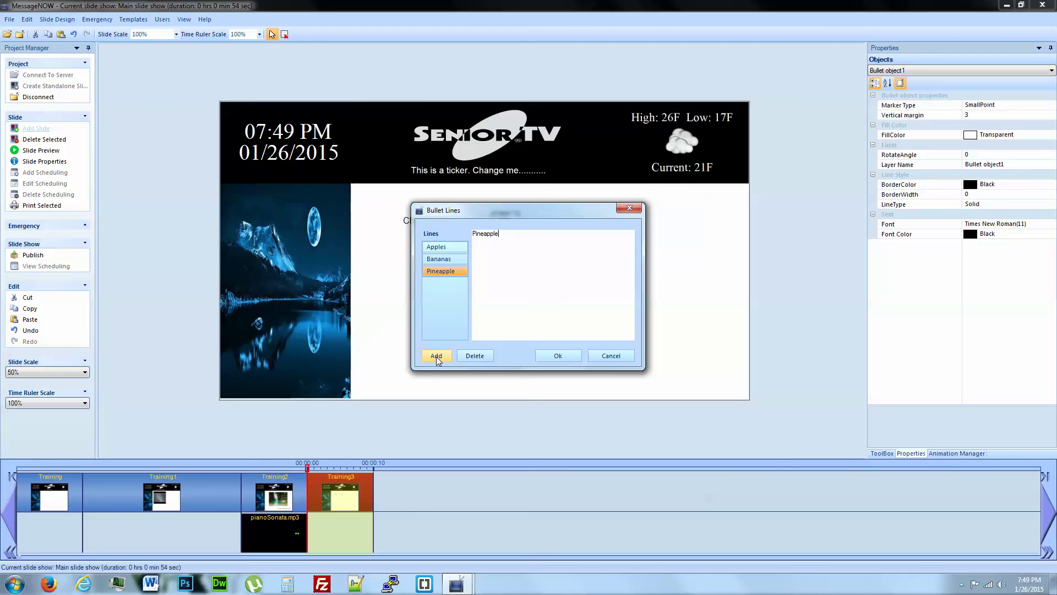
left_click(436, 356)
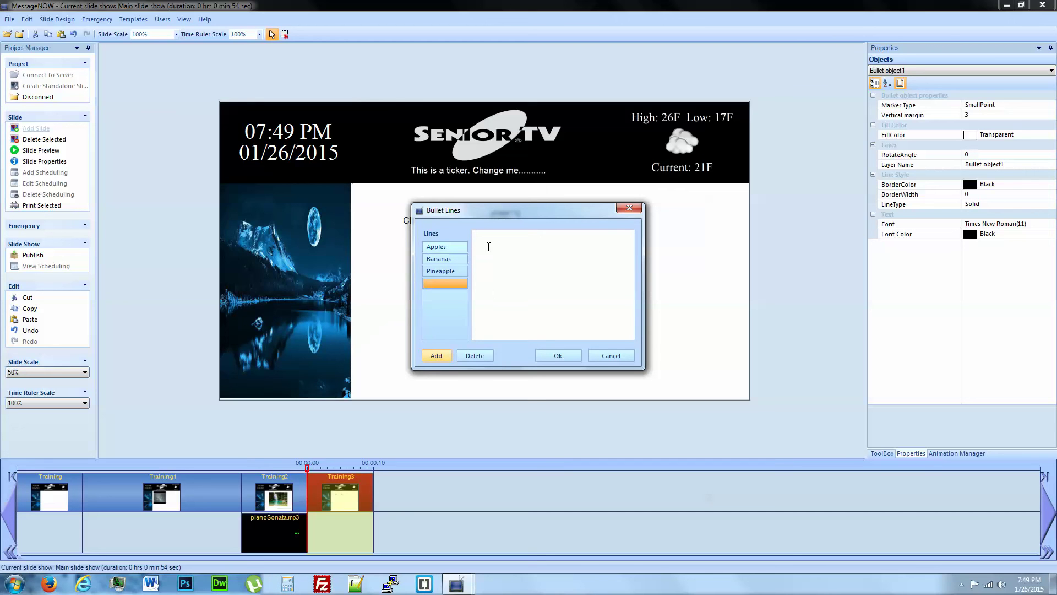
type("Oranges")
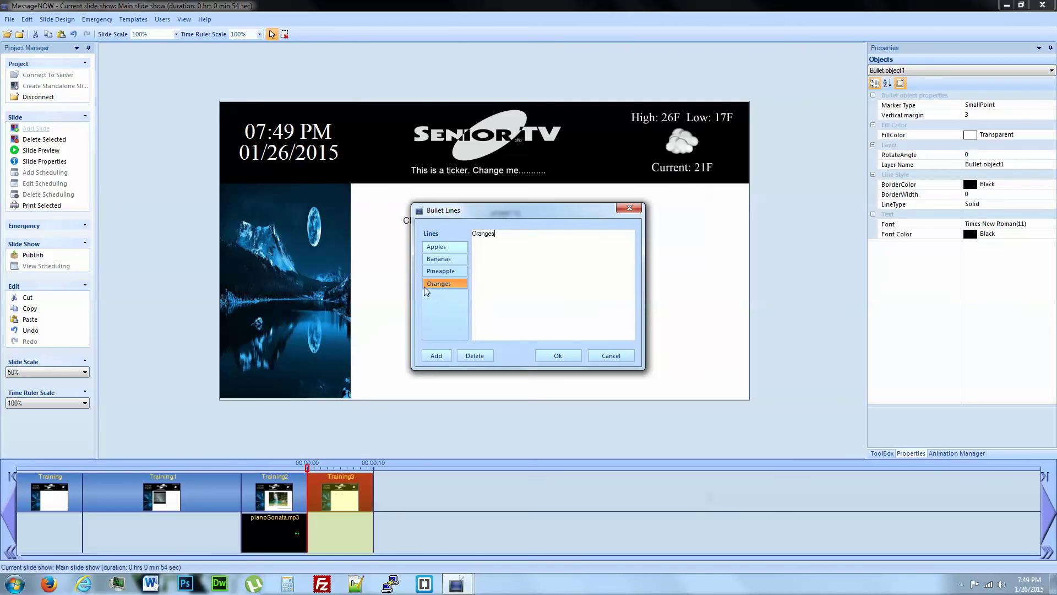
left_click(557, 355)
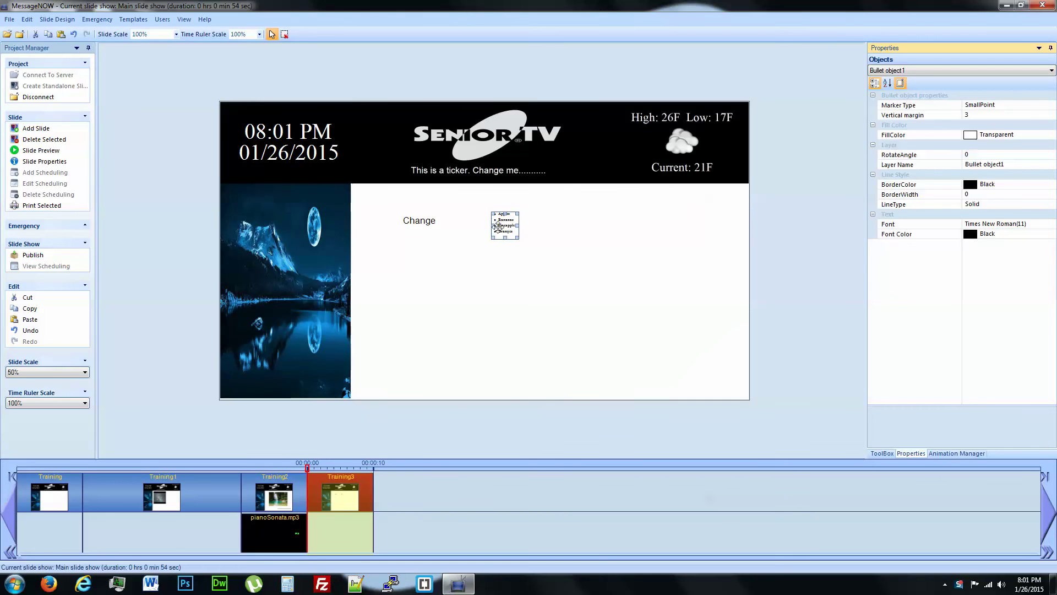
Set the bullet list's font to Bold at size 26.
left_click(642, 269)
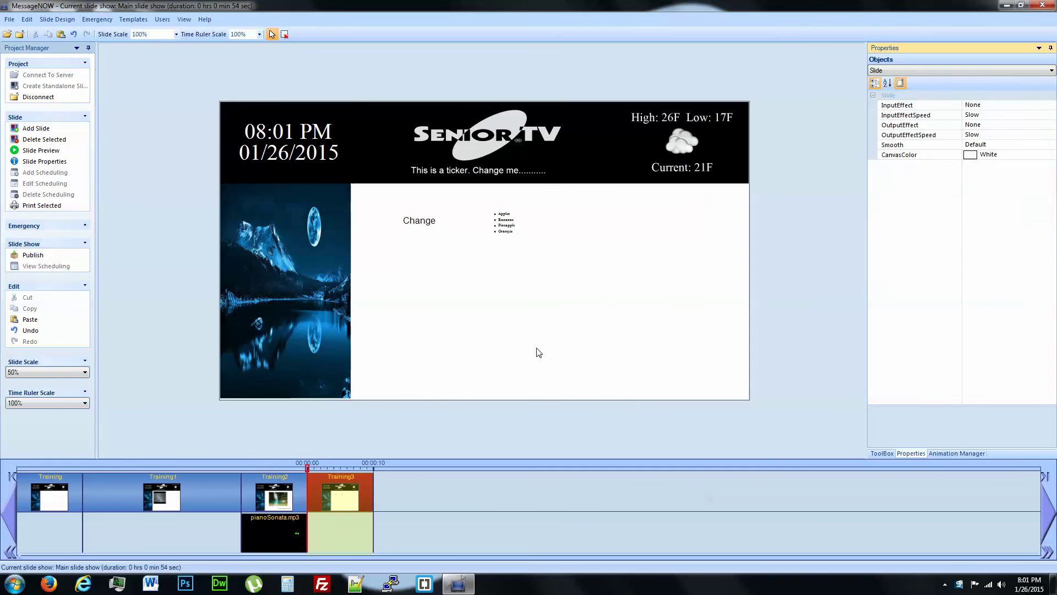
left_click(509, 223)
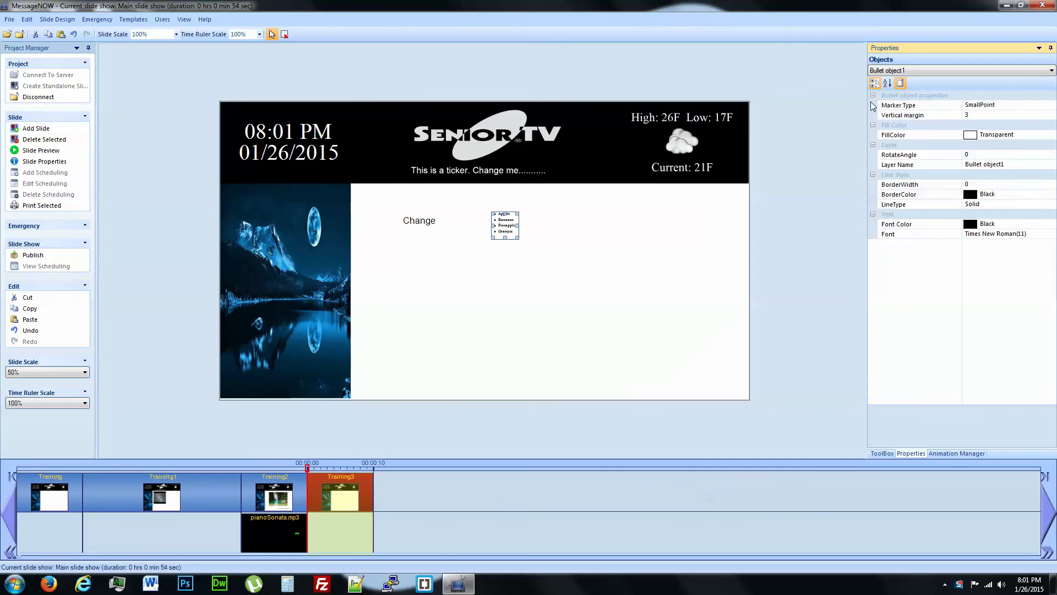
left_click(1045, 234)
left_click(1051, 234)
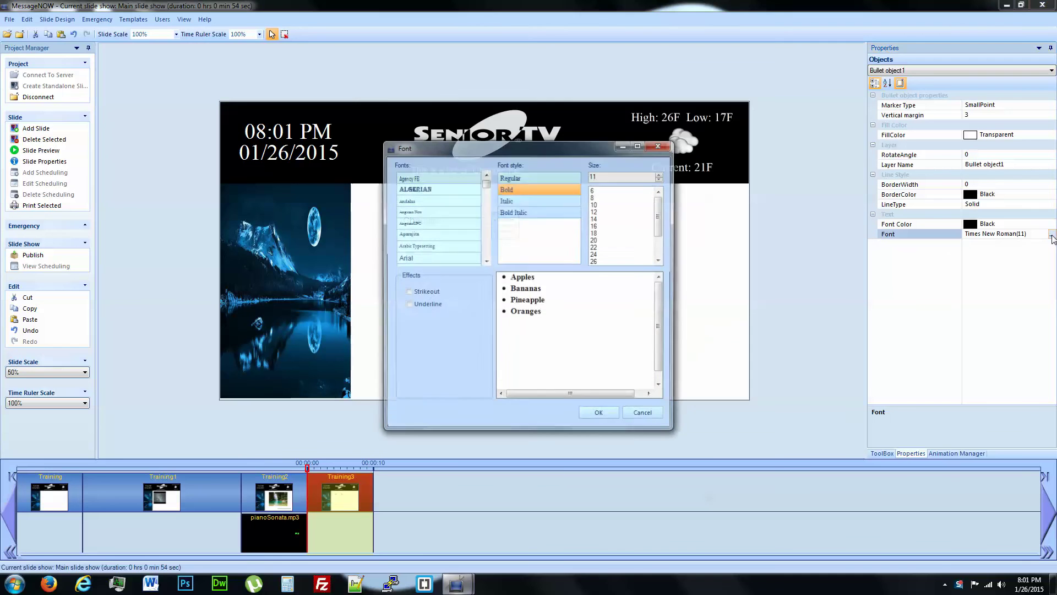
left_click(608, 262)
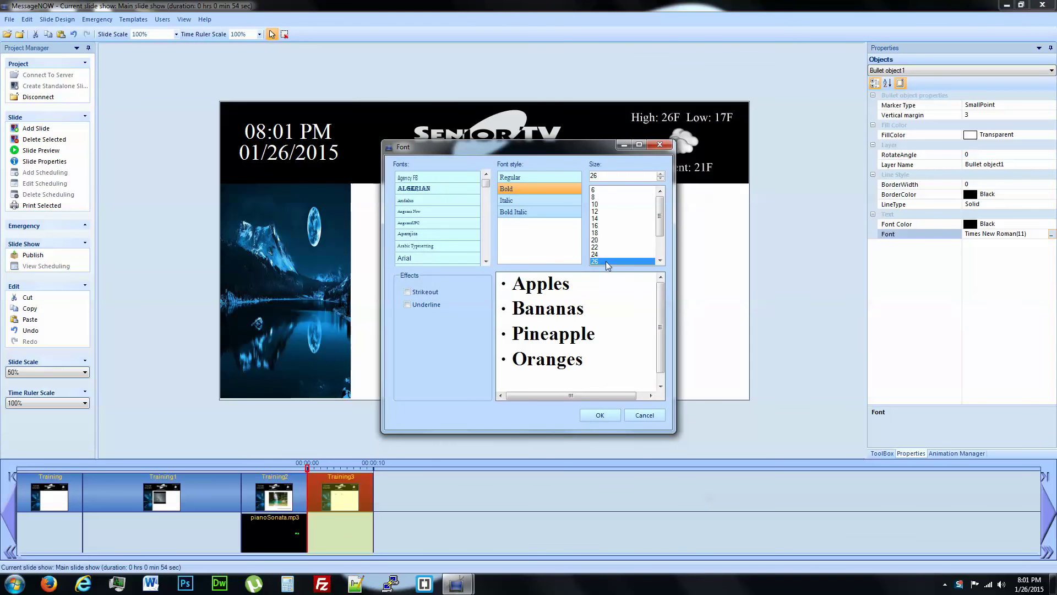
left_click(588, 414)
Widen the list box so each fruit fits on one line, and move it below 'Change'.
left_click_drag(523, 241, 556, 281)
left_click_drag(525, 241, 418, 292)
left_click(515, 298)
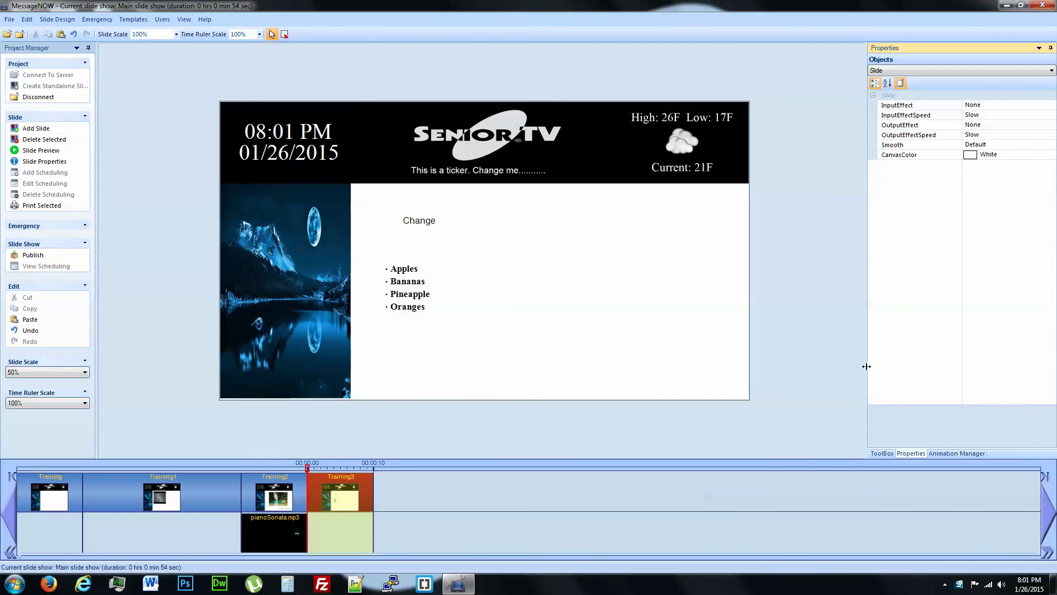
left_click(883, 453)
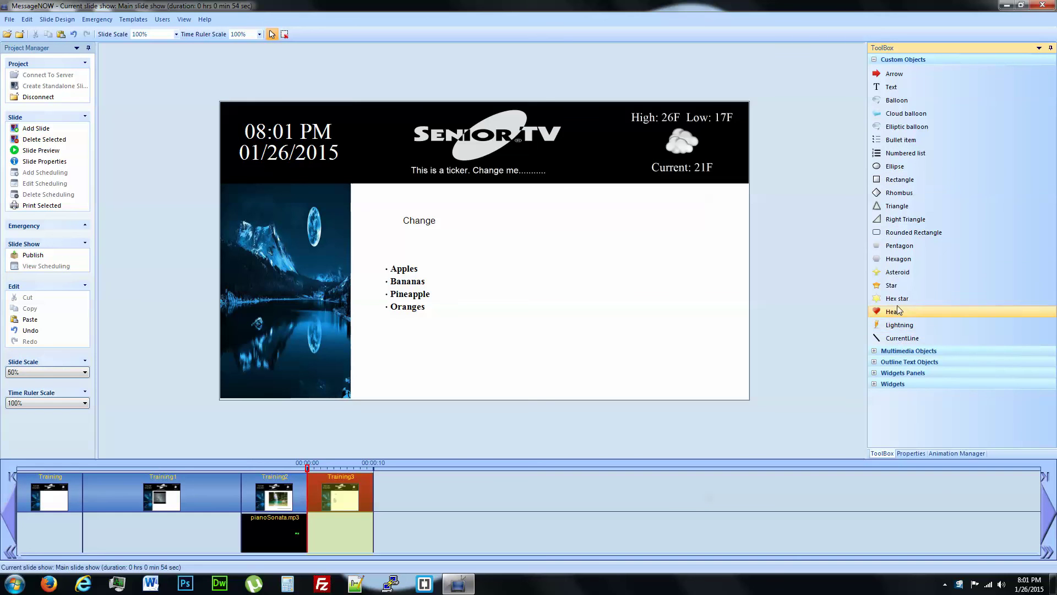
Draw a star beside the list, with FillColor Yellow and BorderWidth 0.
left_click_drag(893, 284, 848, 283)
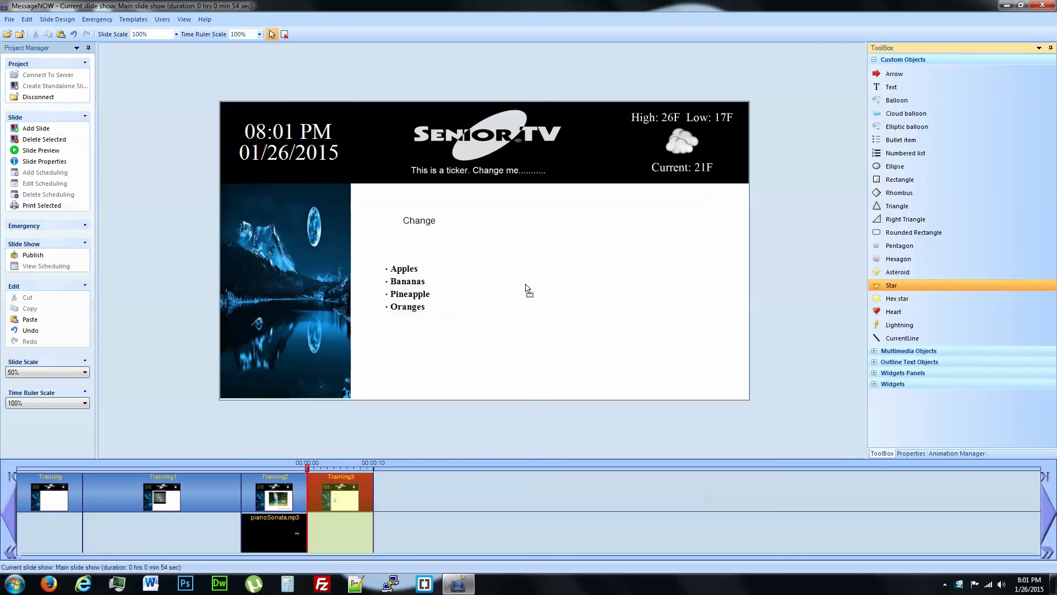
left_click_drag(527, 290, 593, 316)
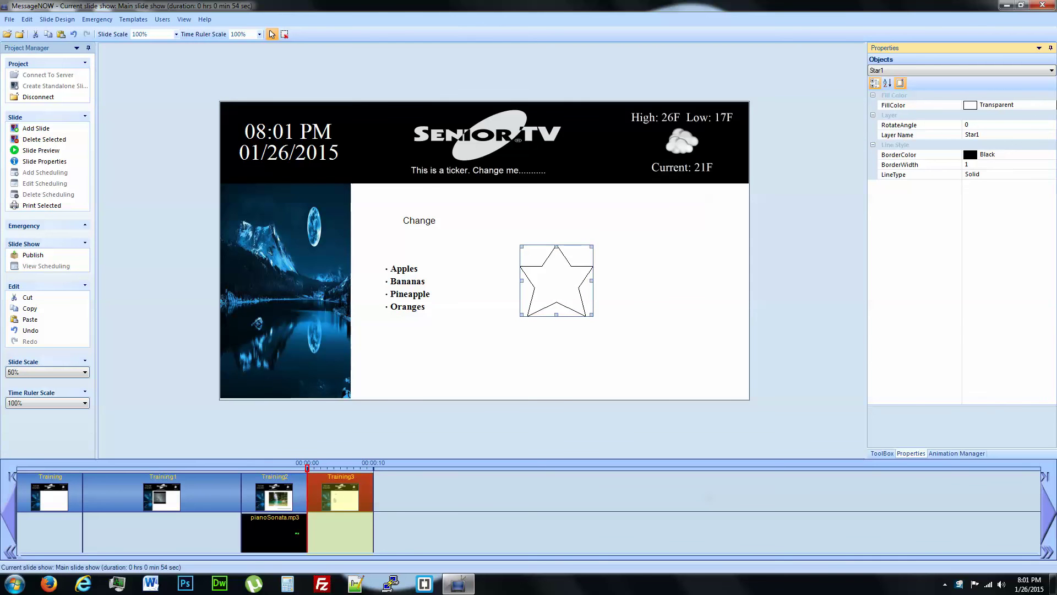
left_click(1053, 106)
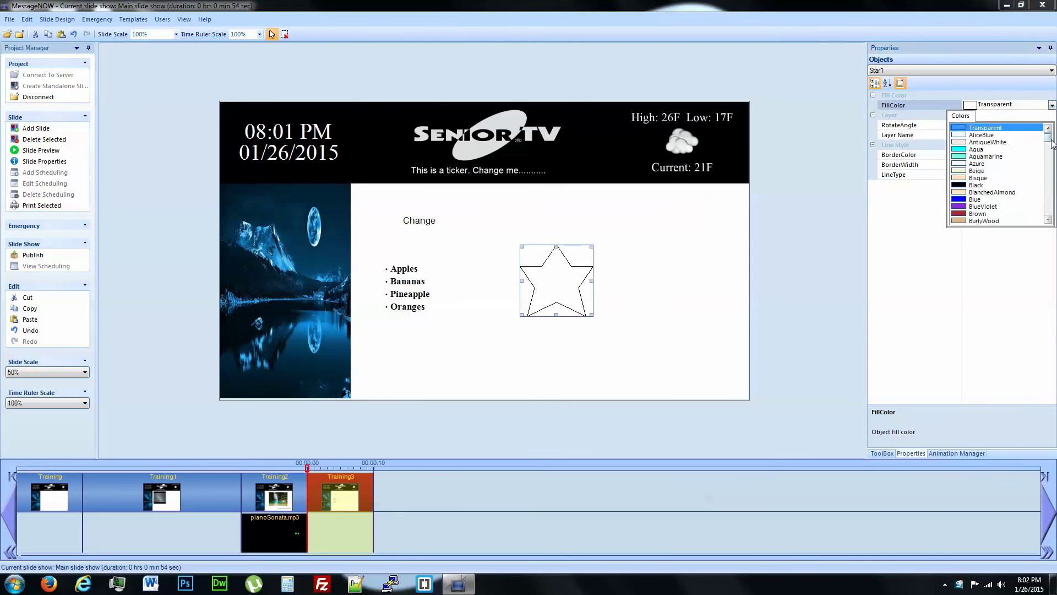
left_click_drag(1052, 142, 1048, 215)
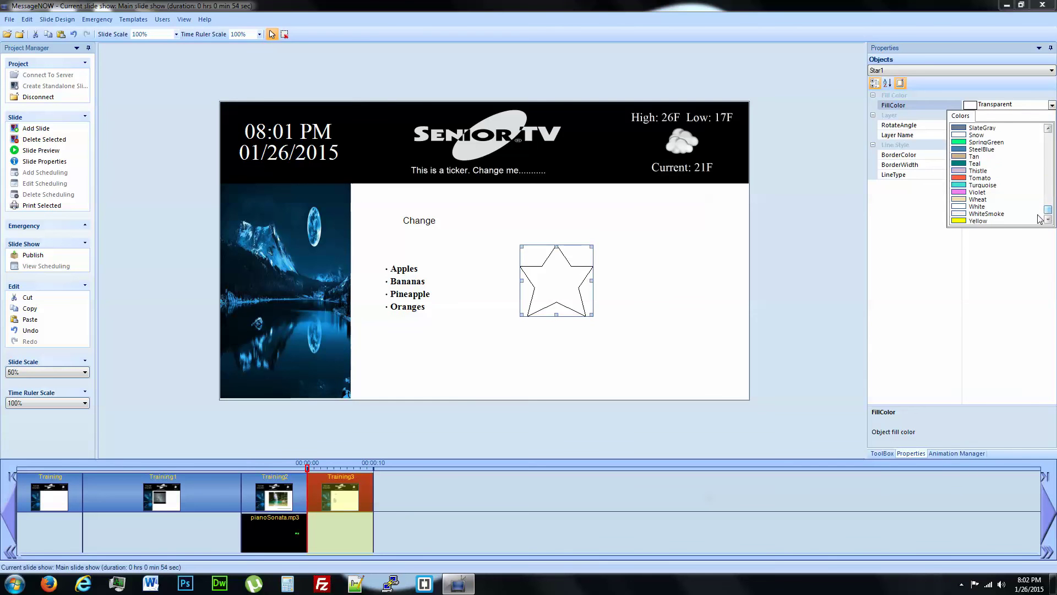
left_click(1038, 221)
left_click(990, 164)
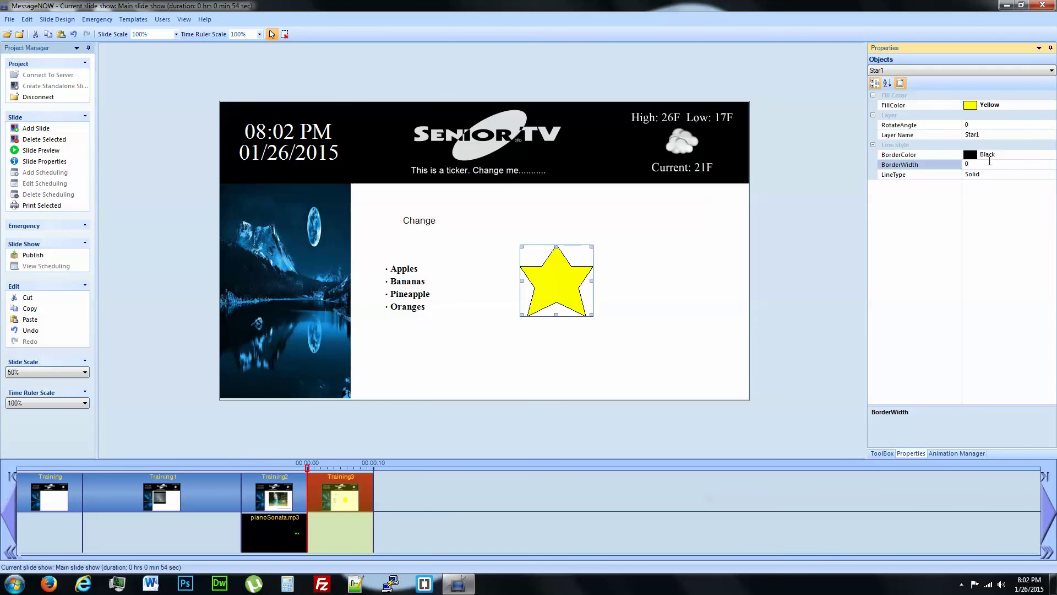
key("Return")
left_click(647, 292)
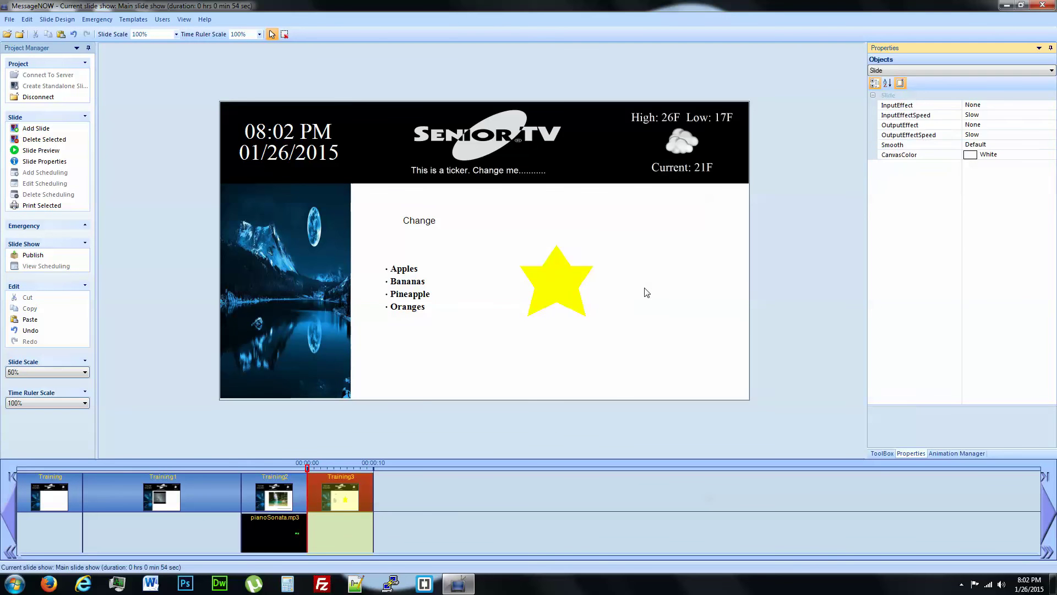
left_click(554, 290)
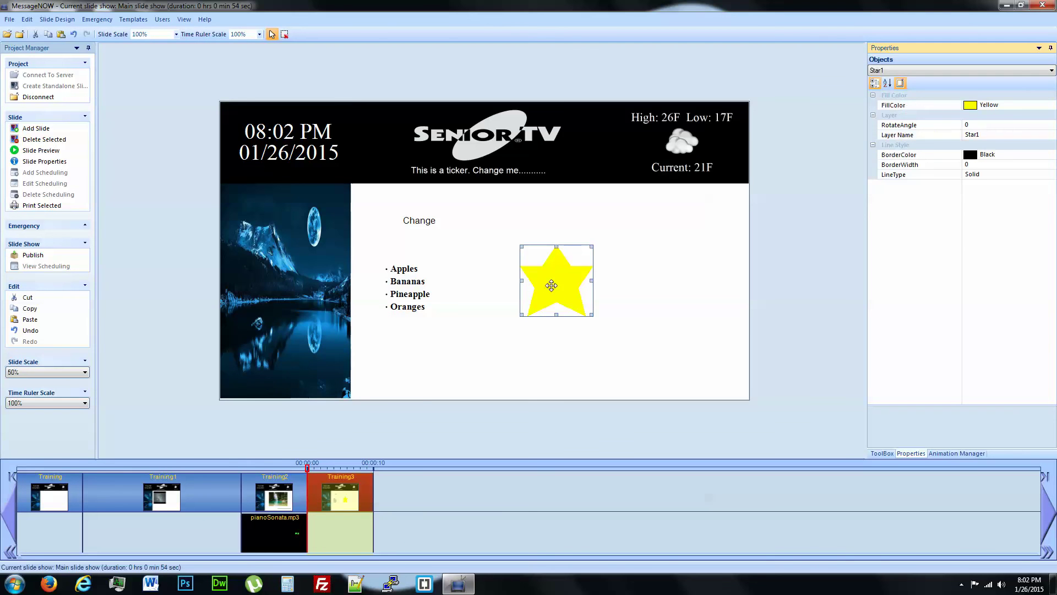
Add a Centrifuge animation to the star, then run and close the Slide Preview.
left_click(956, 453)
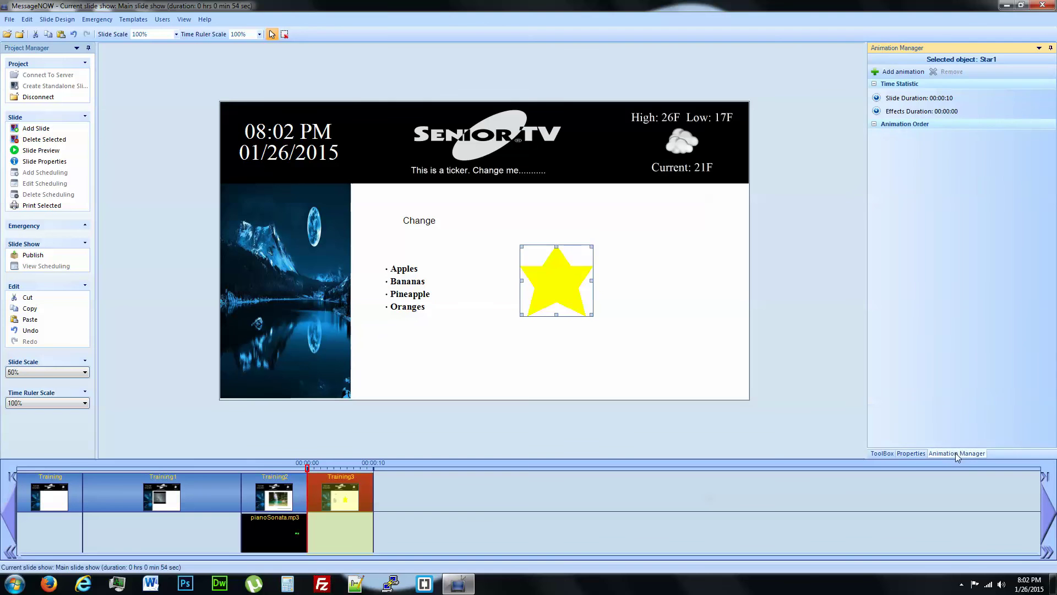
left_click(893, 73)
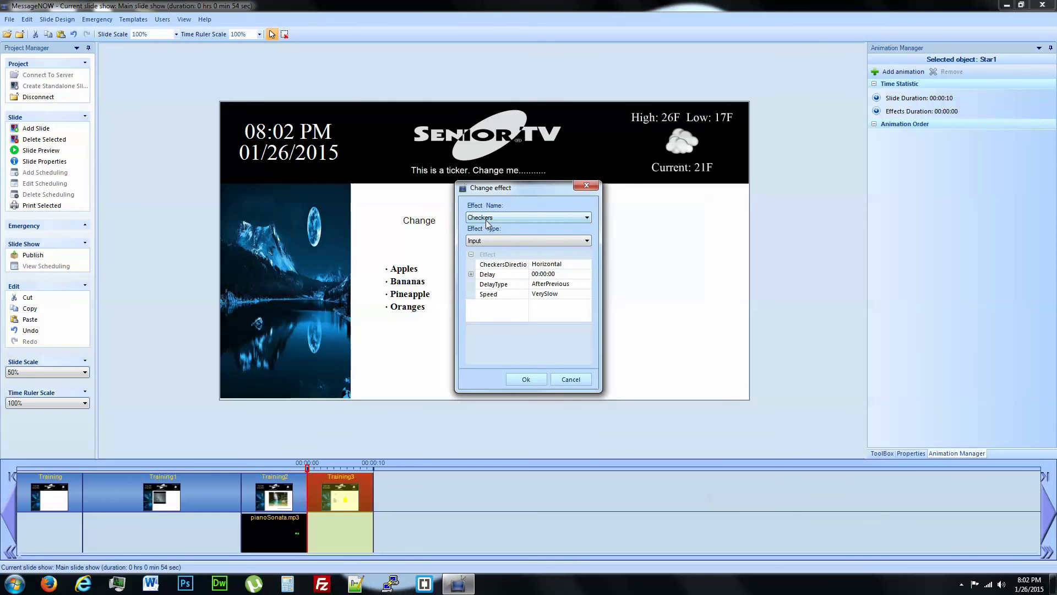
left_click(504, 219)
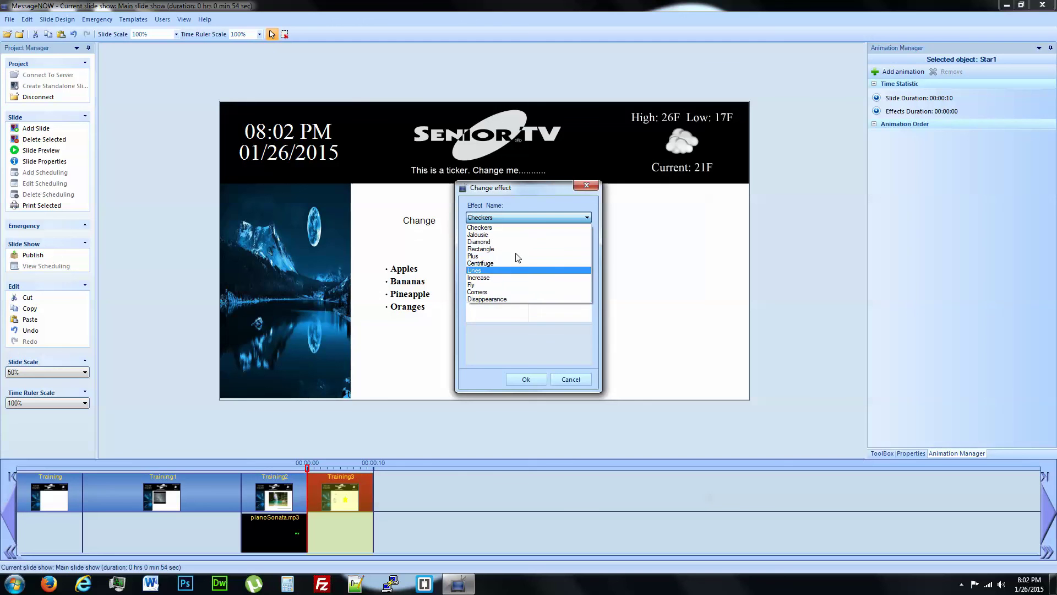
left_click(482, 263)
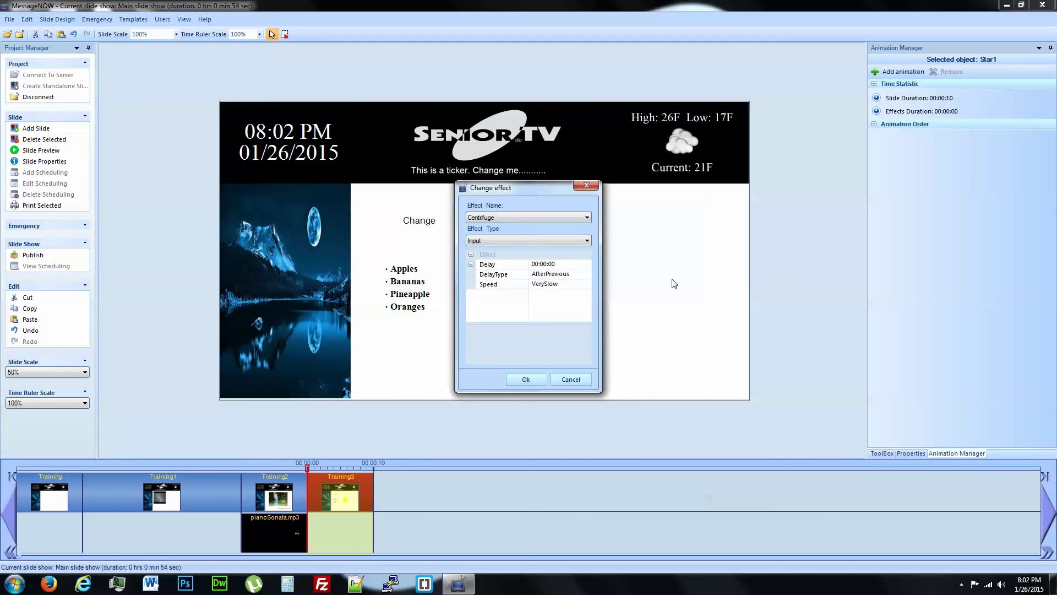
left_click(533, 378)
left_click(655, 343)
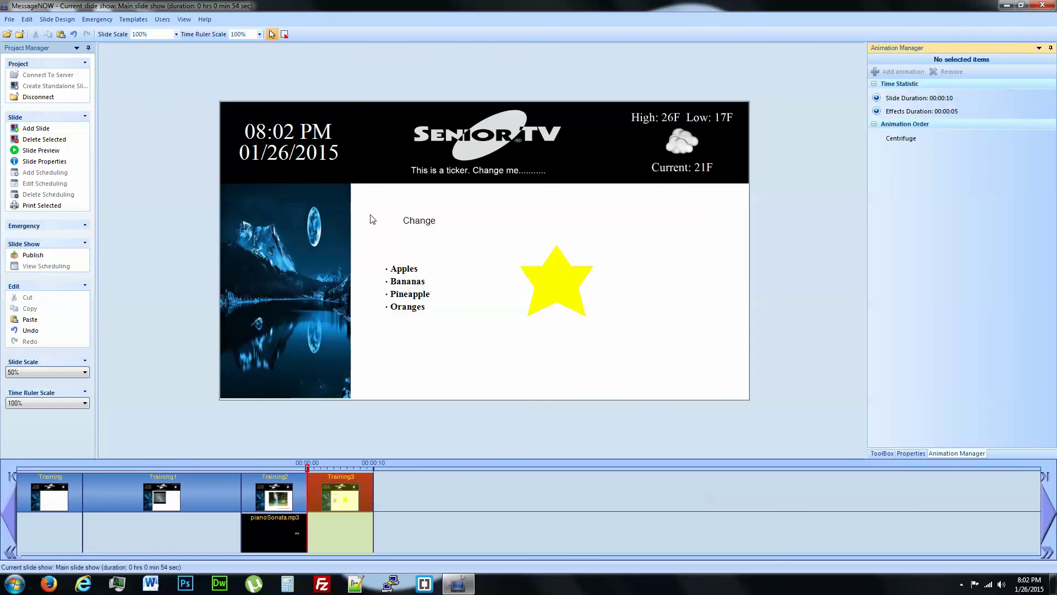
left_click(38, 151)
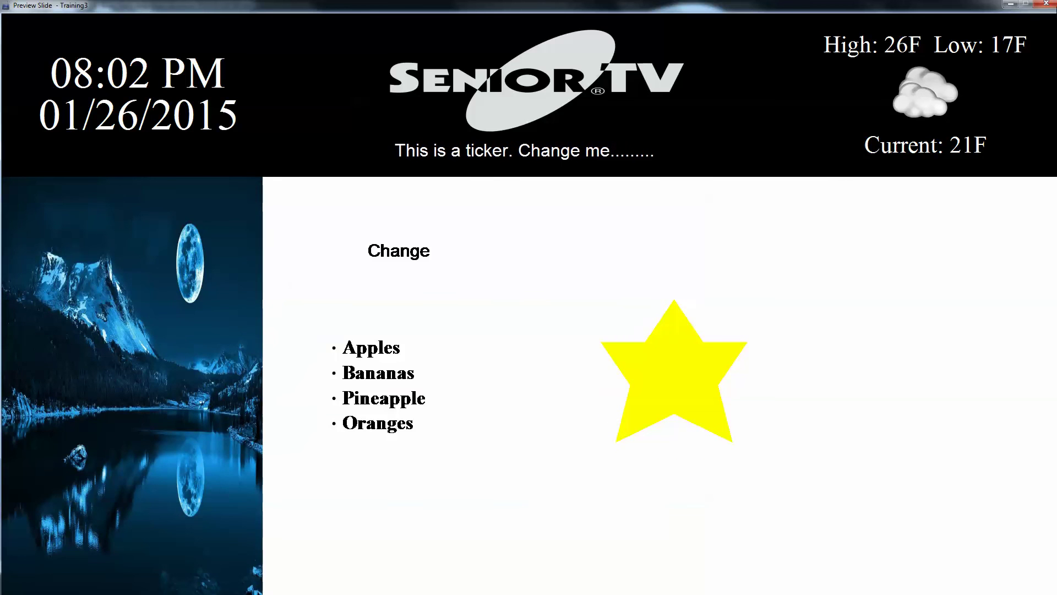
left_click(1046, 4)
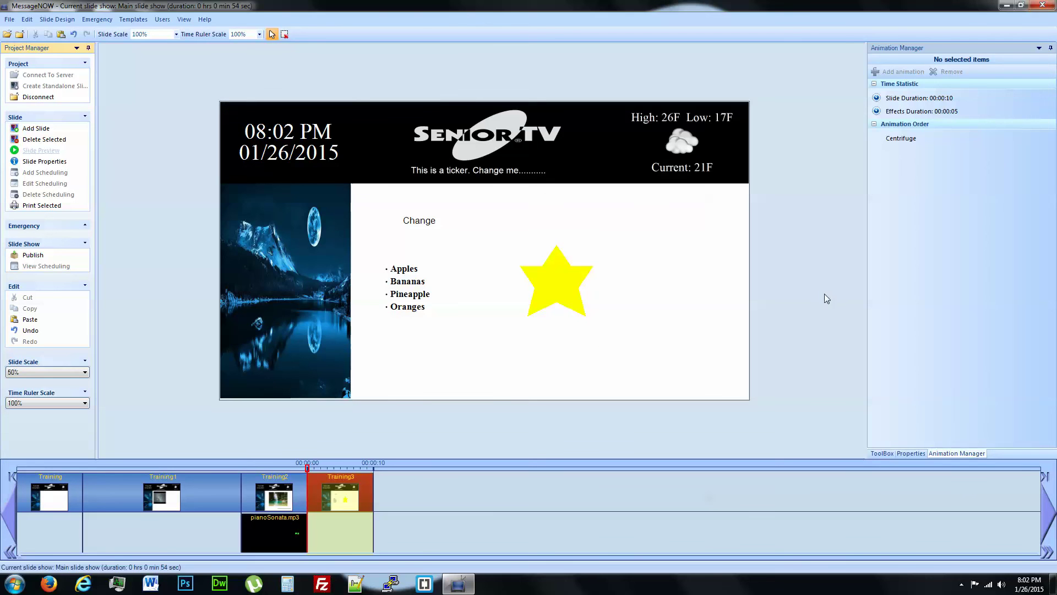
Publish the show and add a schedule keeping 'Show slide at all dates and all times'.
left_click(883, 454)
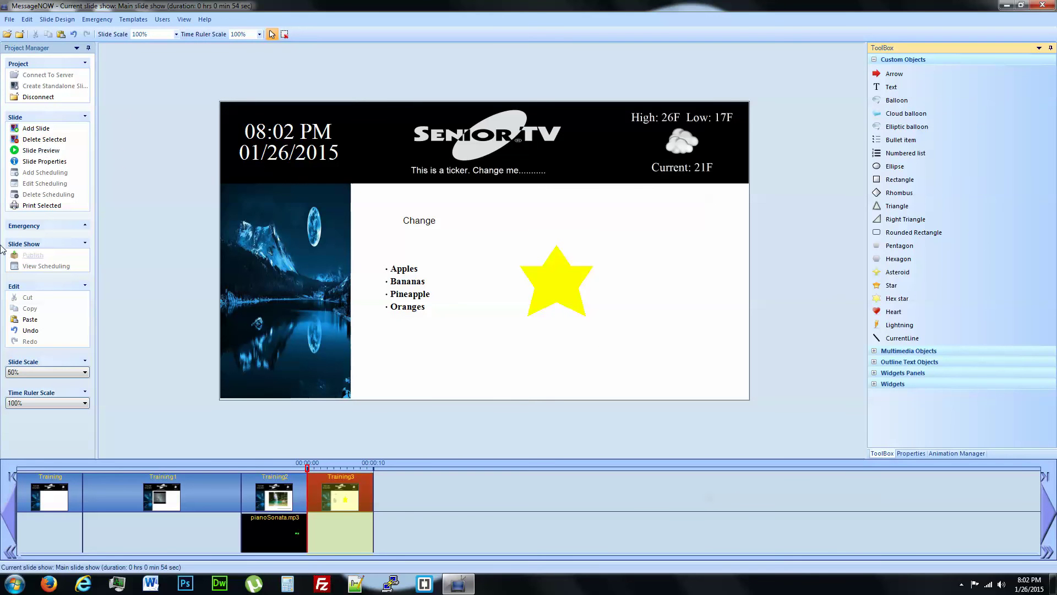
left_click(33, 256)
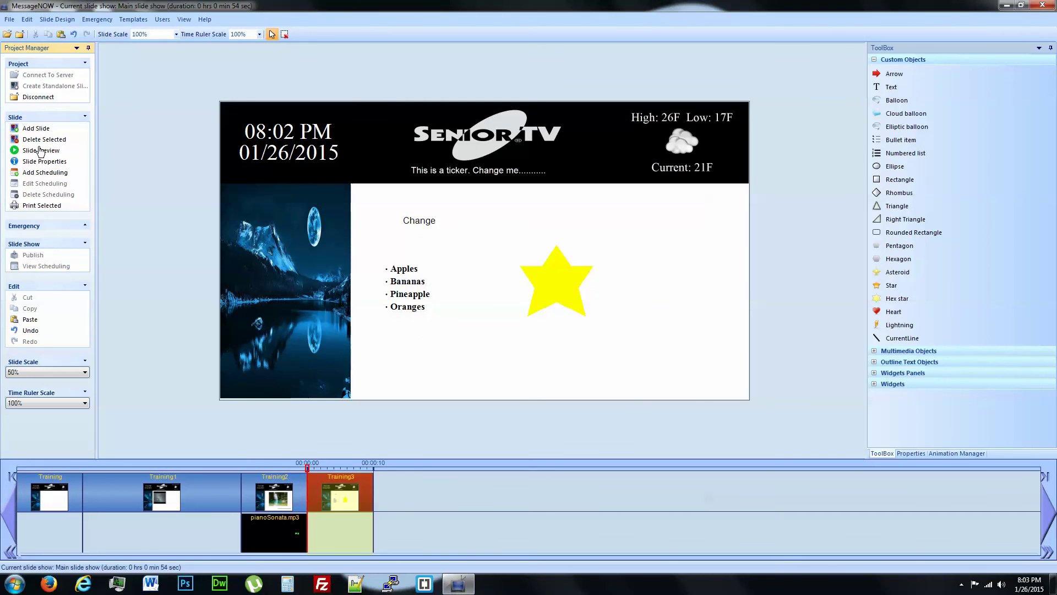
left_click(37, 177)
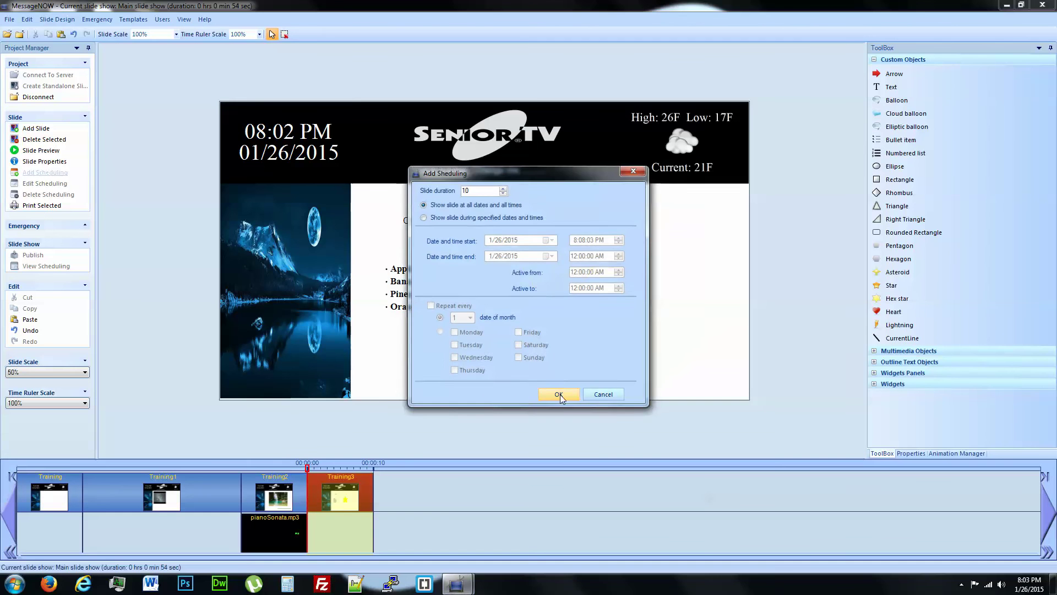
left_click(560, 394)
left_click(529, 308)
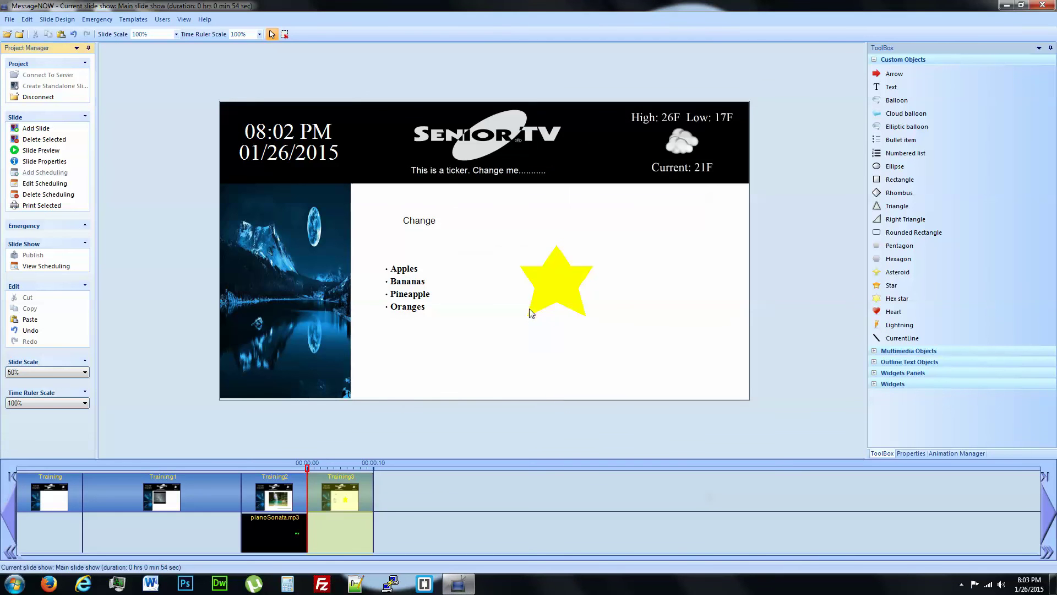
left_click(878, 62)
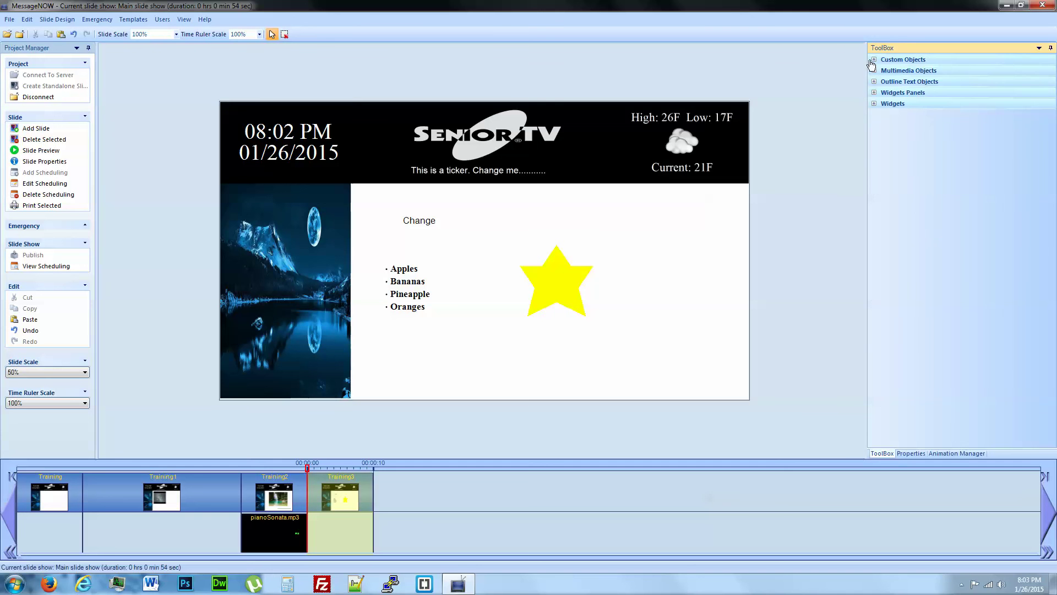